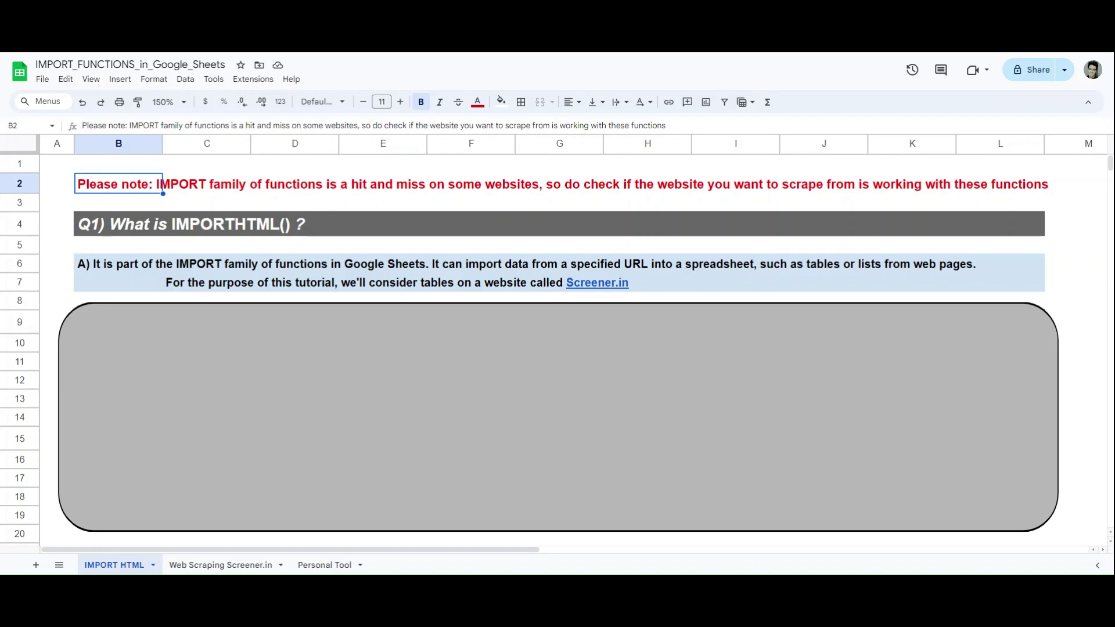
Step: Move the grey cover shape down to reveal the Q2 inputs question
left_click(490, 329)
left_click_drag(558, 302, 553, 422)
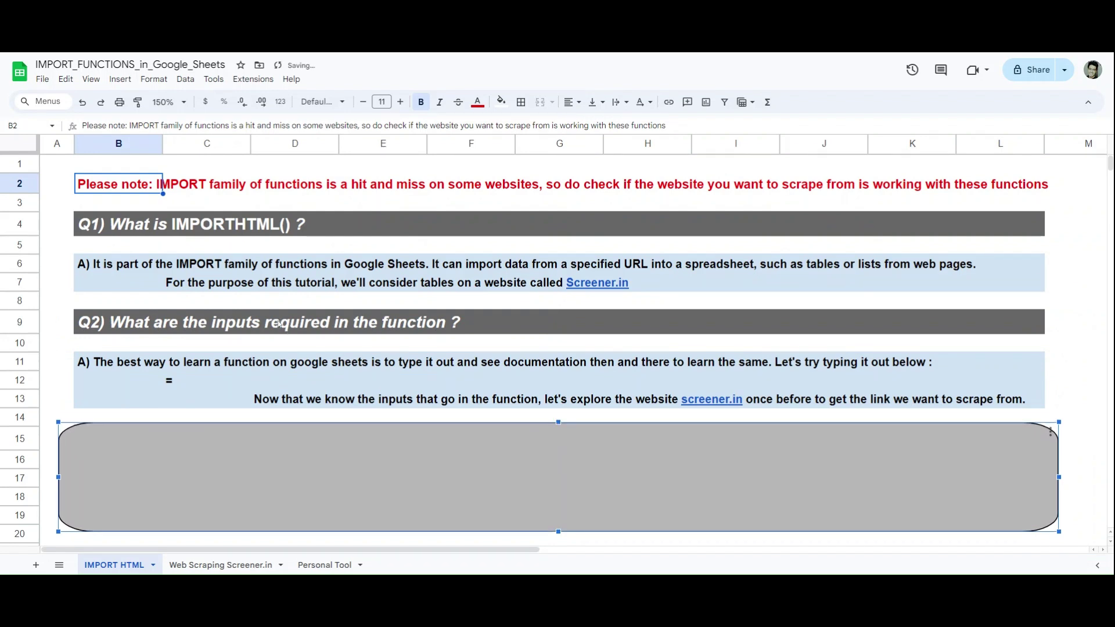
left_click(256, 399)
Step: Delete the = placeholder from cell C12, leaving it empty
left_click(154, 383)
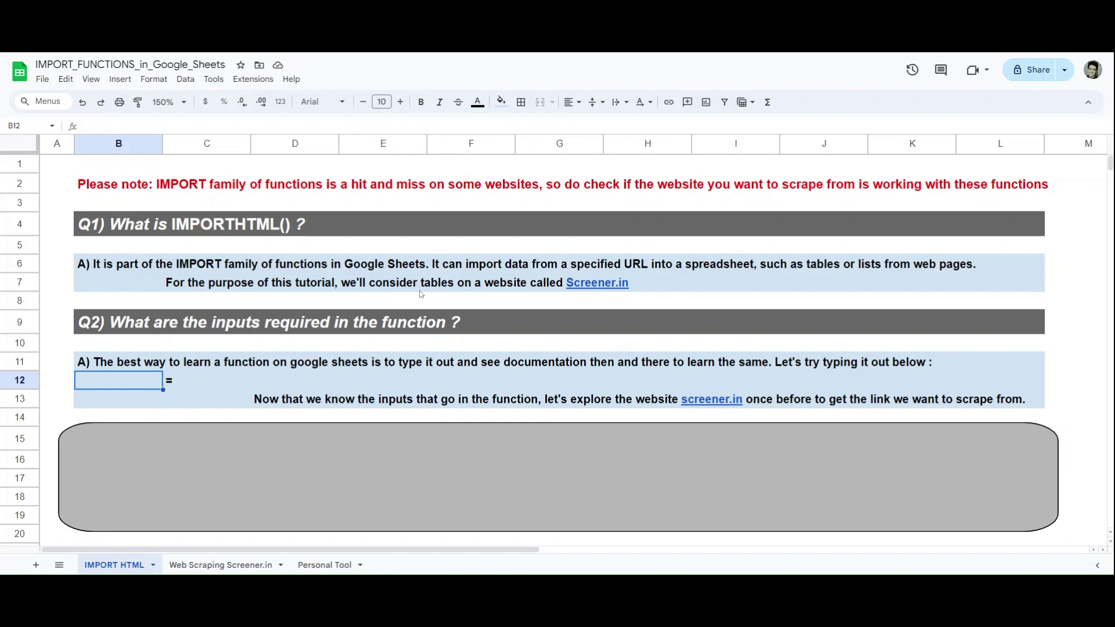
left_click(212, 384)
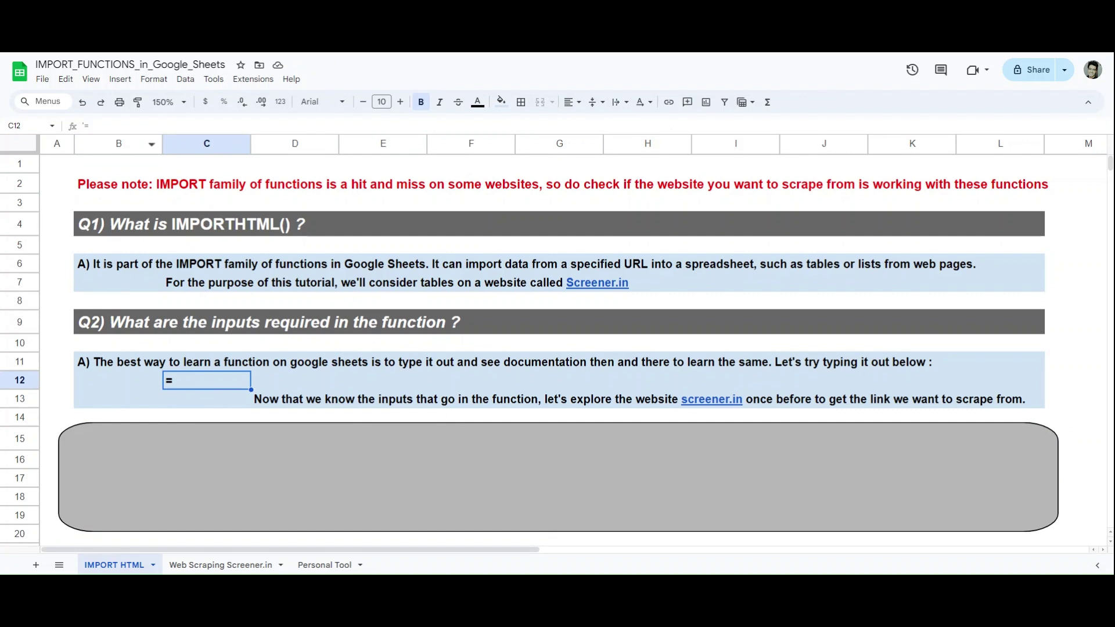
key("Return")
key("BackSpace")
key("BackSpace")
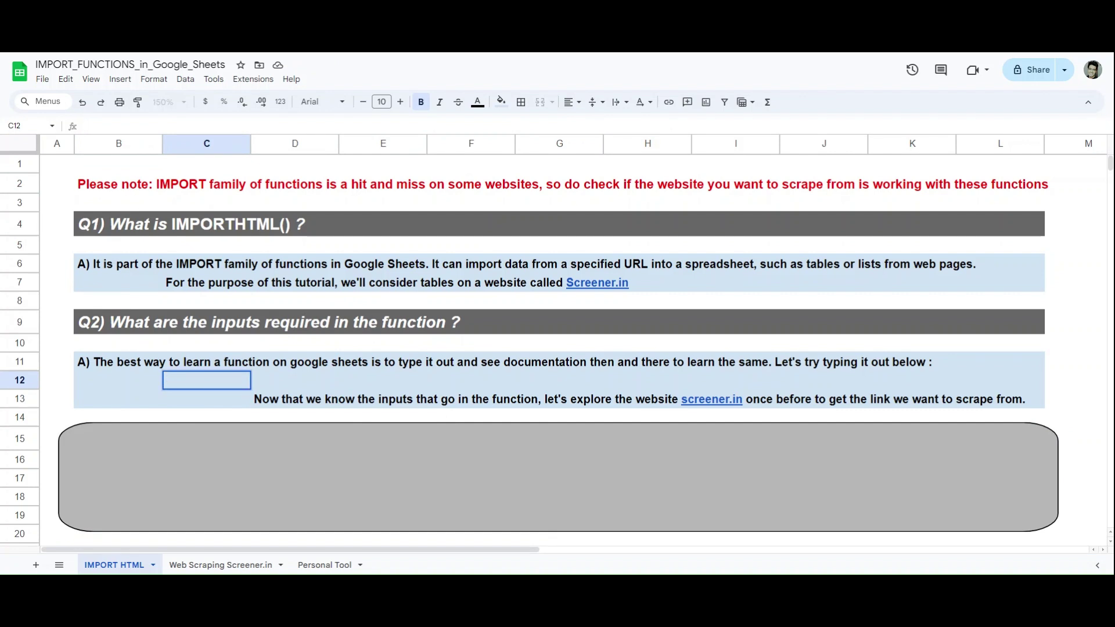
Step: Start an =IMPORTHTML( formula in C12 and expand its argument help
type("=IMPORT")
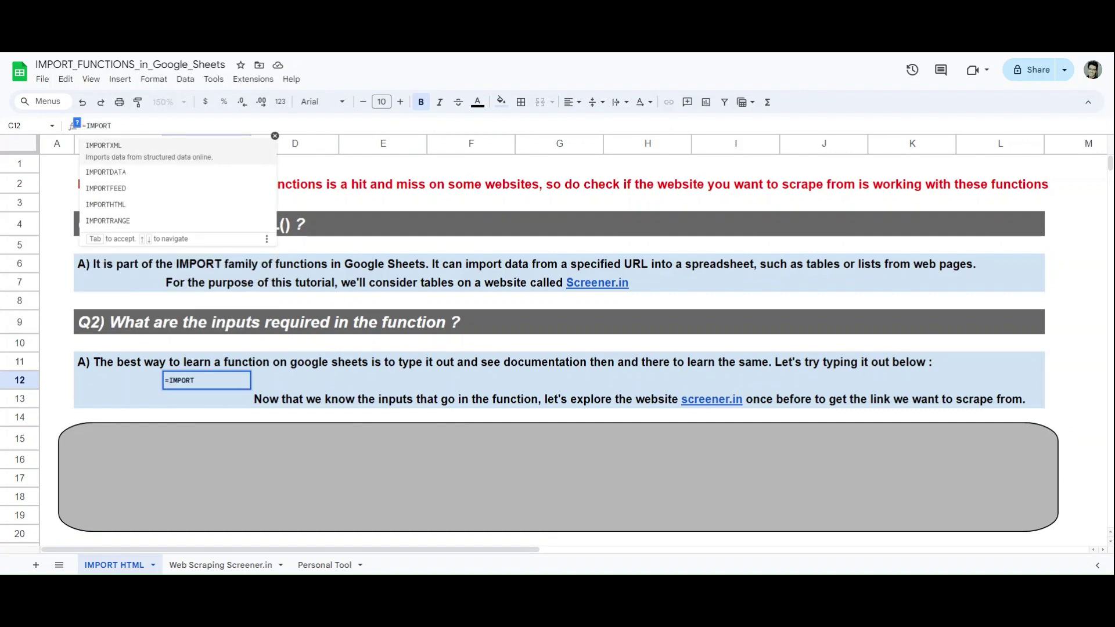
left_click(124, 207)
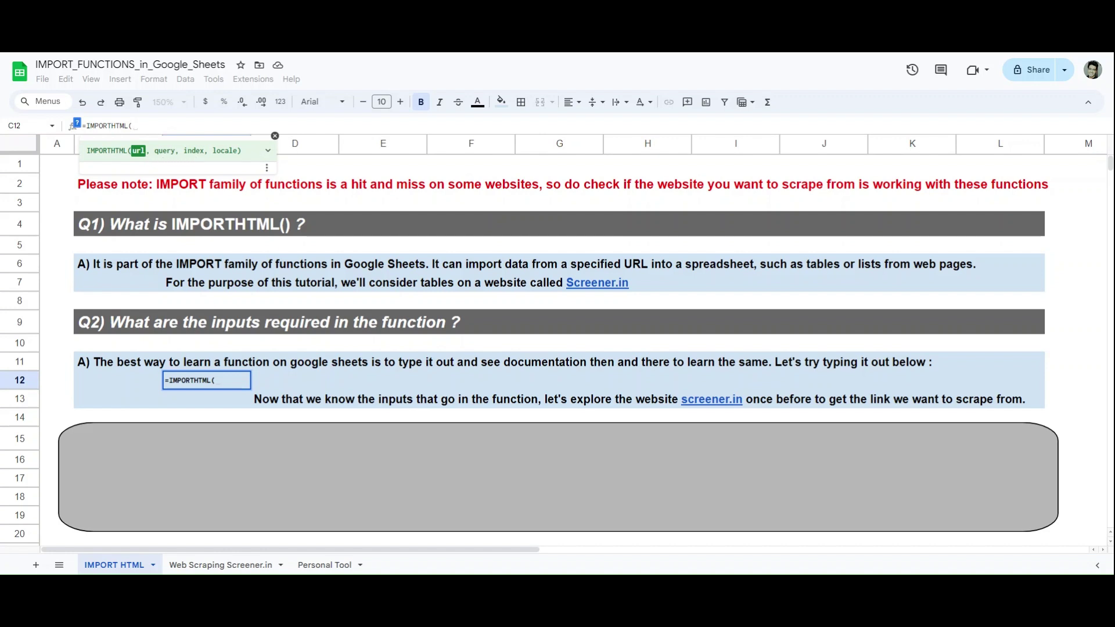
left_click(268, 151)
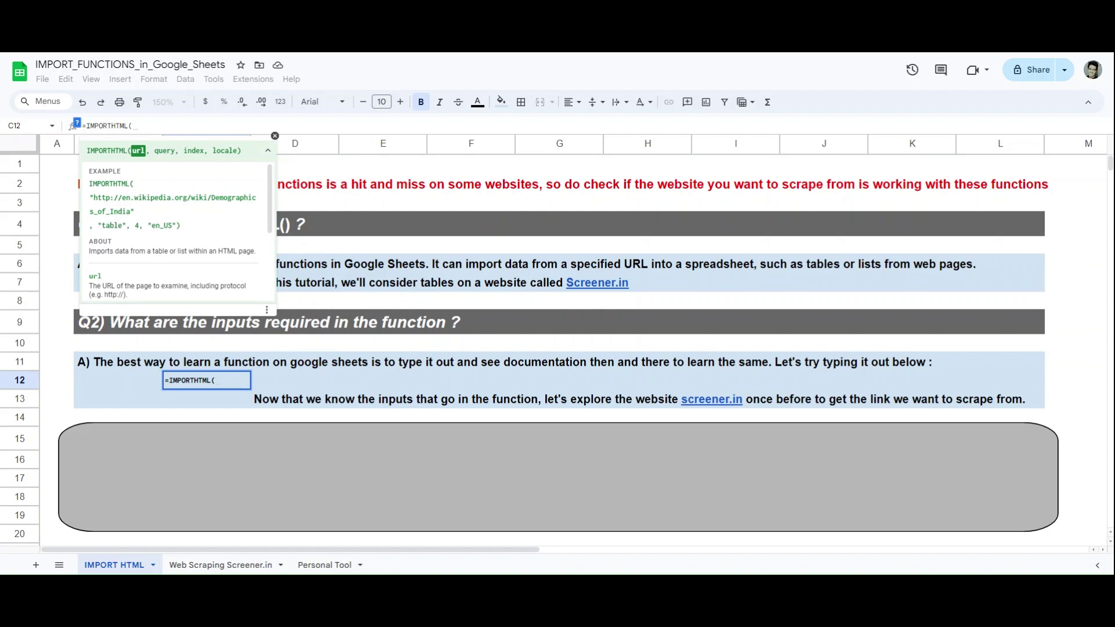
Step: Read the IMPORTHTML argument descriptions, including locale, then open the full documentation
scroll(254, 265, "down", 3)
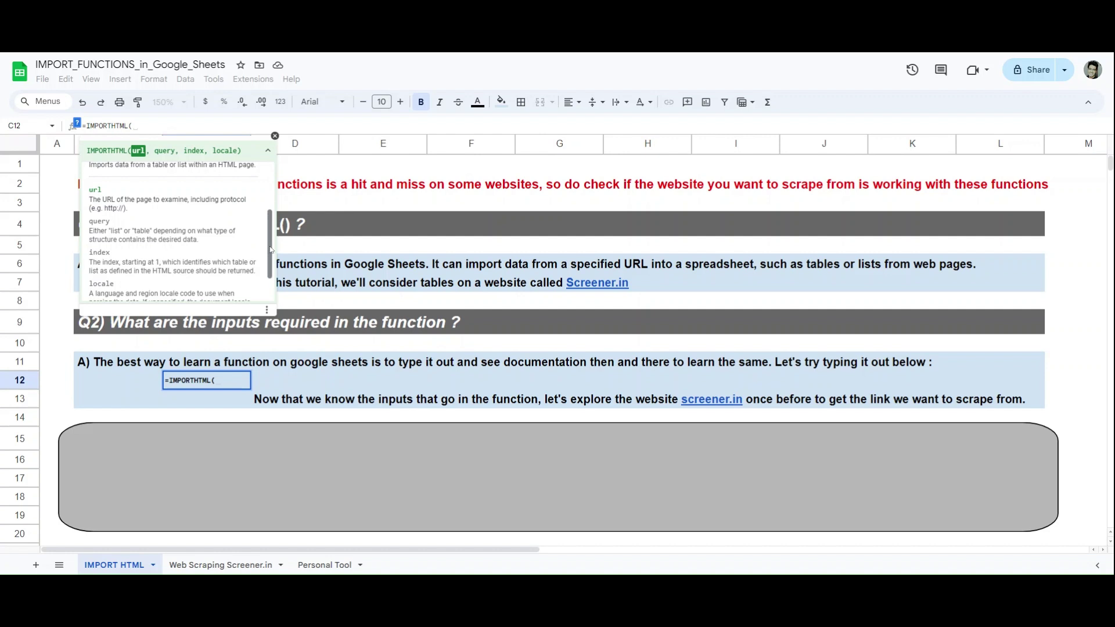
scroll(270, 249, "down", 3)
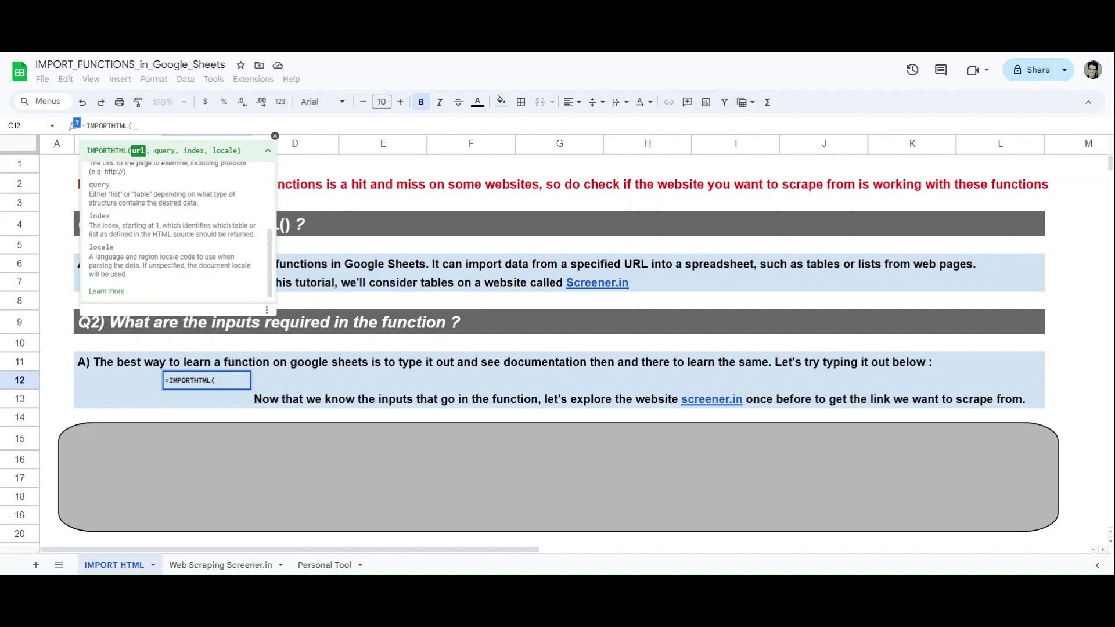
mouse_move(119, 256)
left_mouse_down()
mouse_move(150, 267)
mouse_move(128, 275)
left_mouse_up()
left_click(150, 275)
left_click(156, 281)
left_click_drag(269, 235, 269, 172)
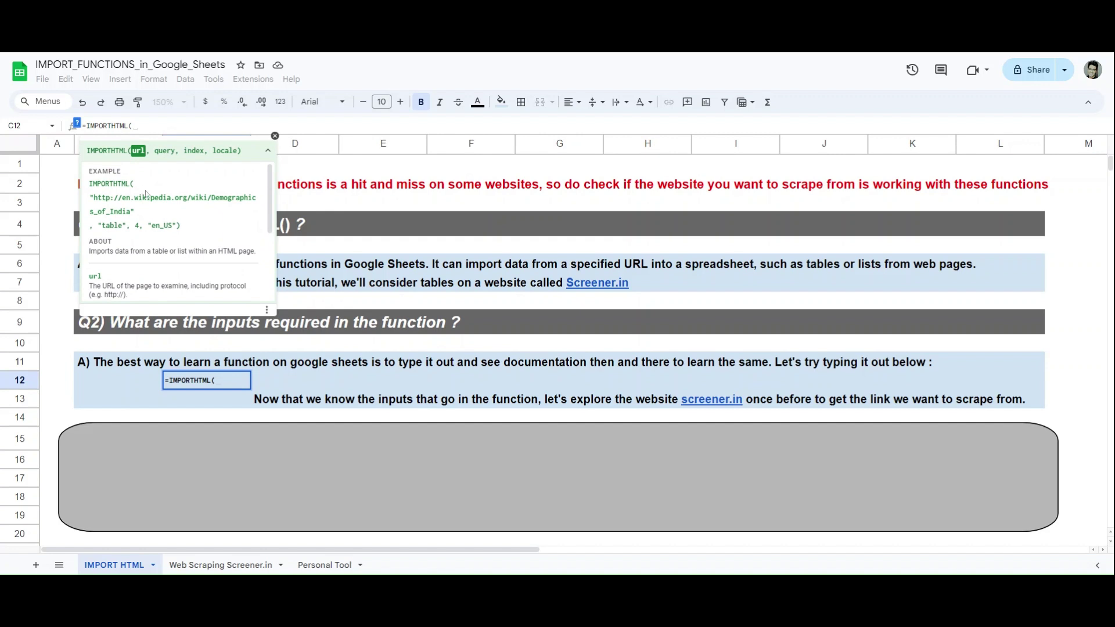
left_click_drag(268, 196, 249, 267)
left_click(106, 289)
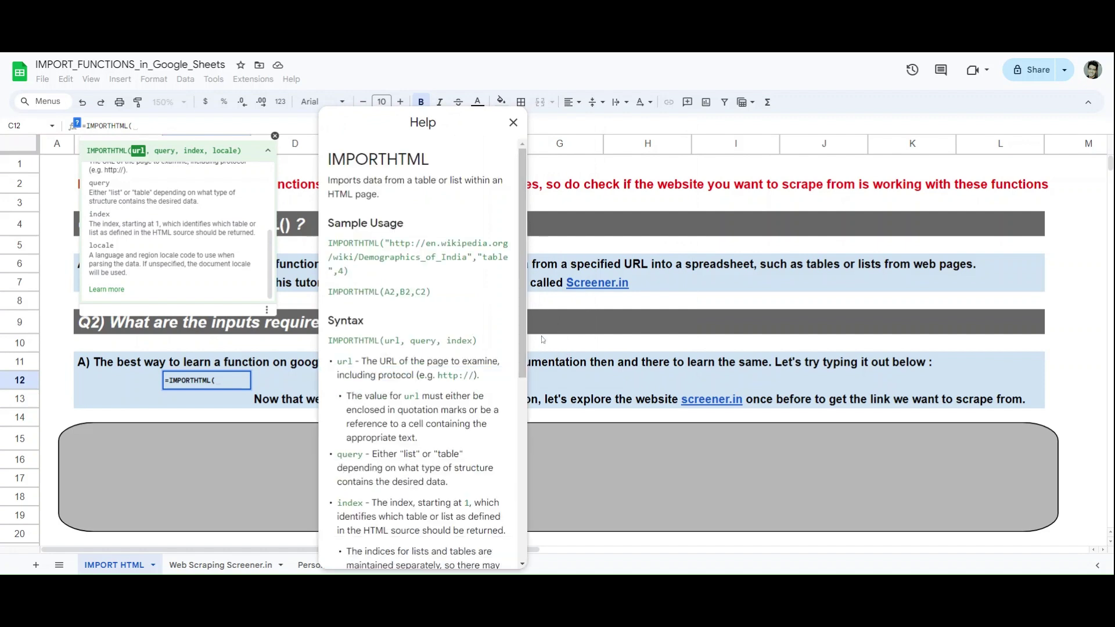
Step: Scroll through the IMPORTHTML documentation, then close it and the formula hint
scroll(519, 342, "down", 3)
scroll(519, 342, "up", 3)
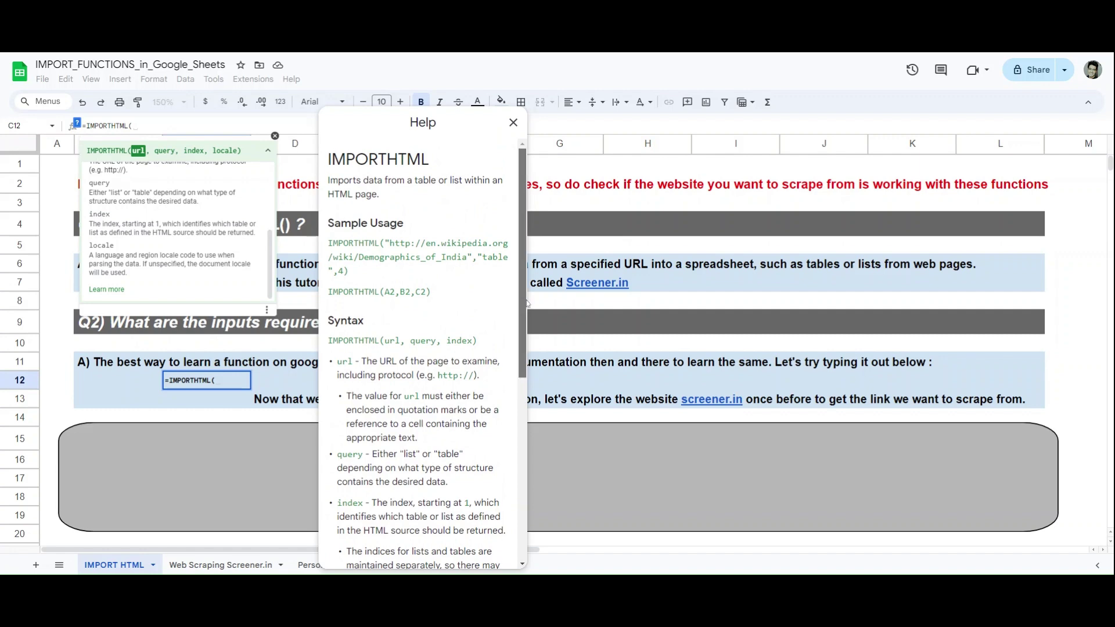
scroll(522, 475, "down", 5)
scroll(522, 475, "down", 1)
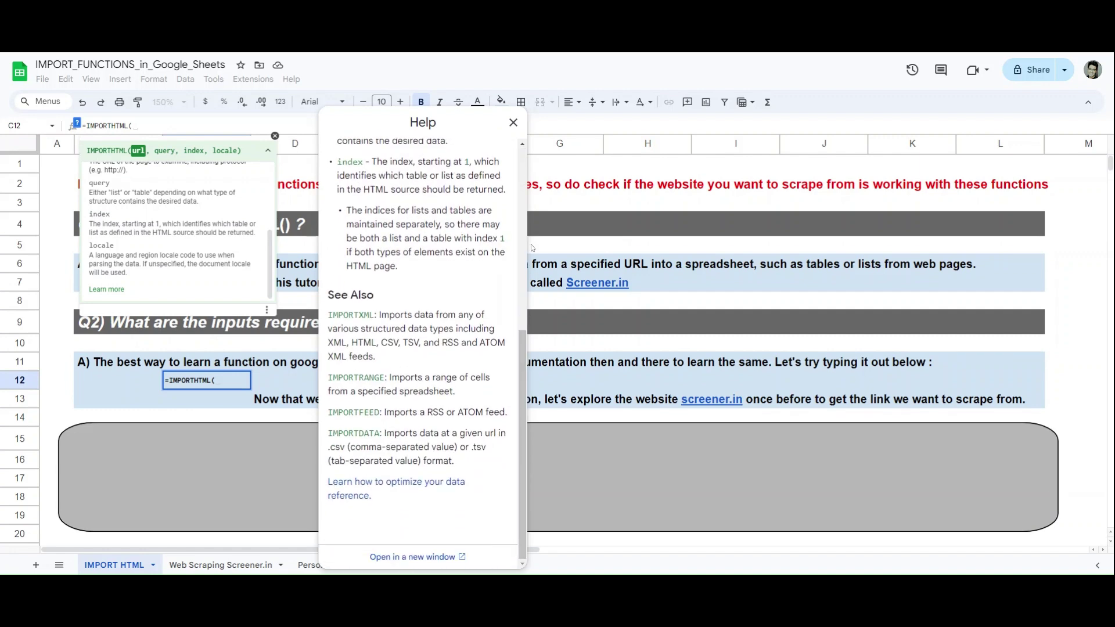
left_click(514, 122)
left_click(275, 136)
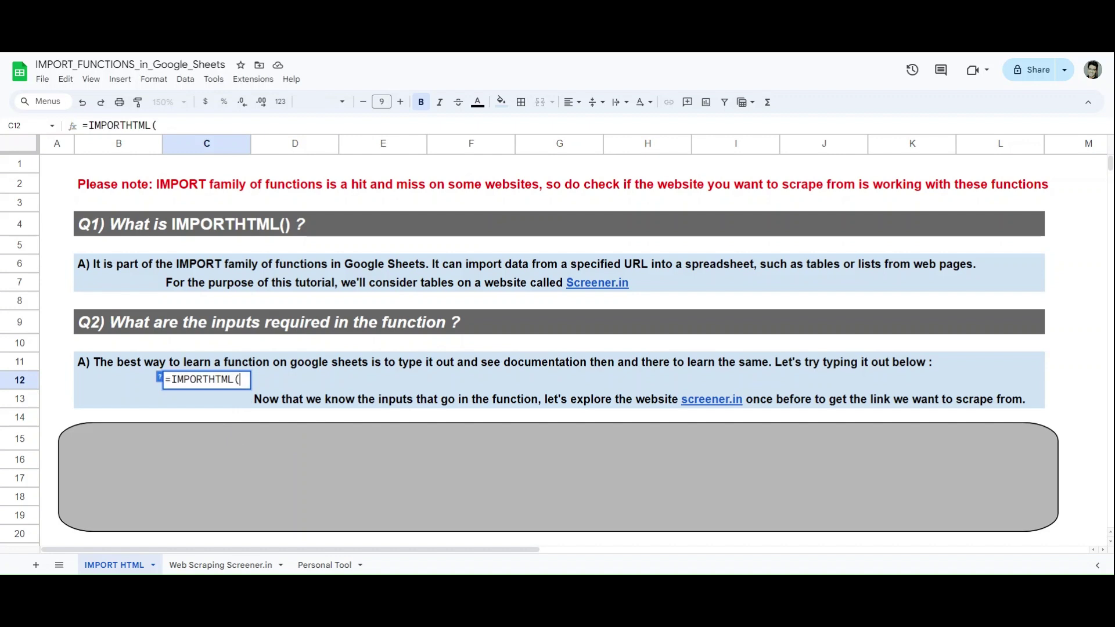
Step: Discard the unfinished formula in C12 and re-enter the = placeholder
key("BackSpace")
key("BackSpace")
key("BackSpace")
key("BackSpace")
key("BackSpace")
key("BackSpace")
key("BackSpace")
key("BackSpace")
key("BackSpace")
key("BackSpace")
key("BackSpace")
key("BackSpace")
key("Return")
key("Up")
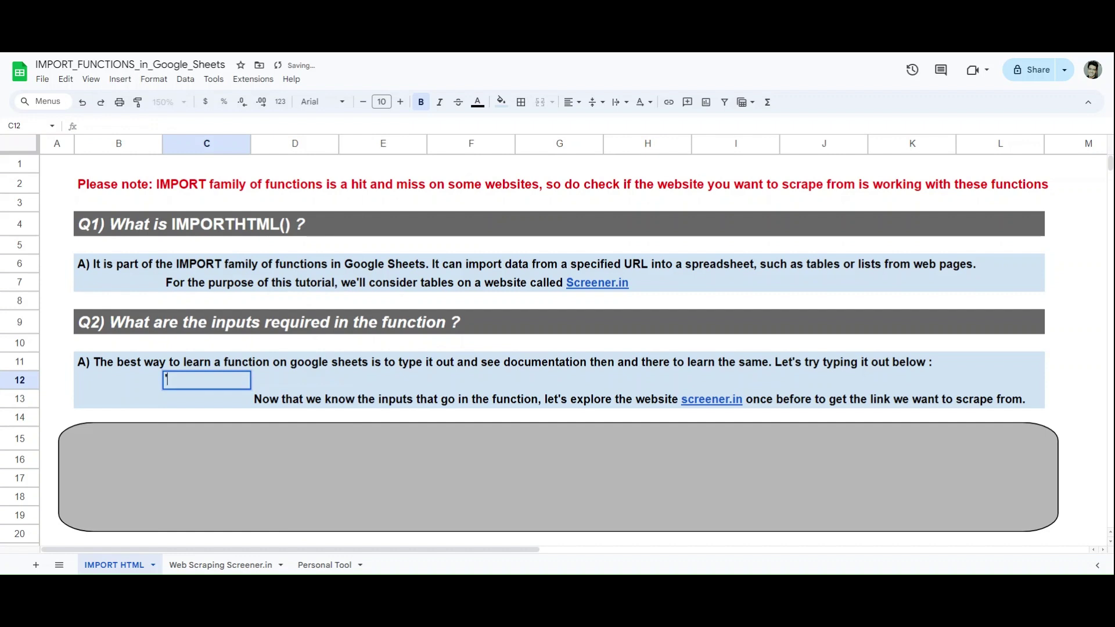
type("=")
left_click(295, 399)
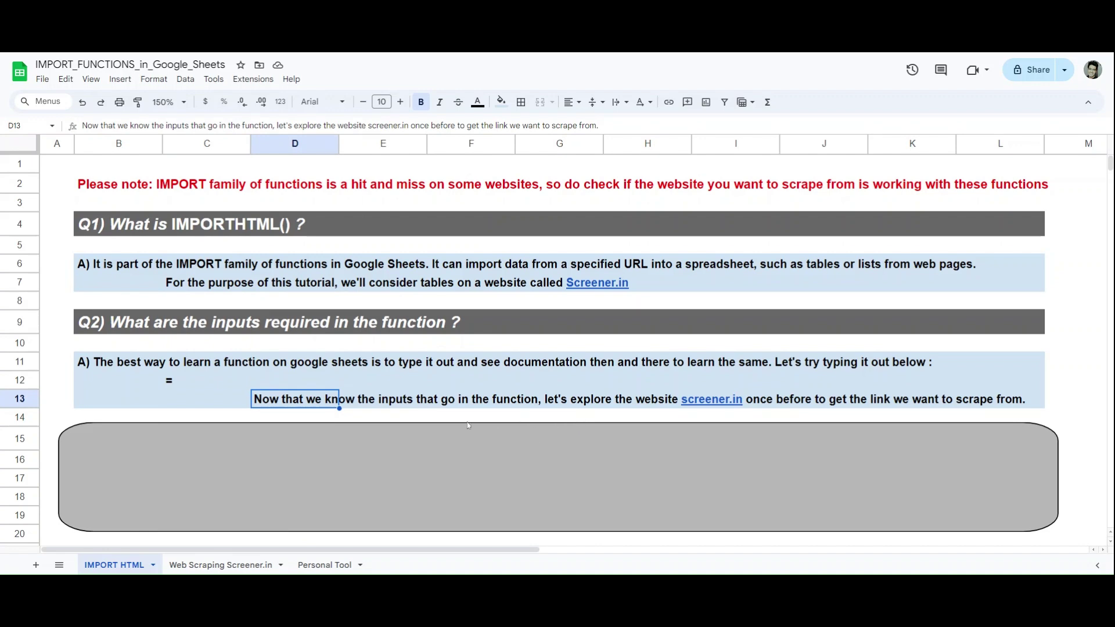
left_click(61, 407)
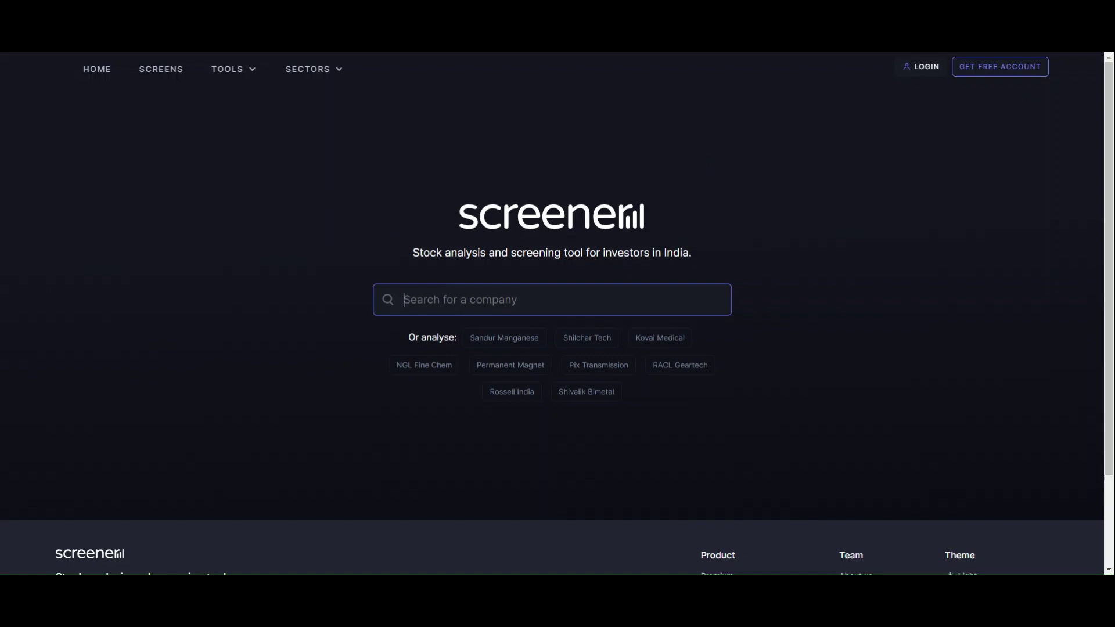
Step: Search Screener.in for ITC and open the ITC Ltd company page
type("ITC")
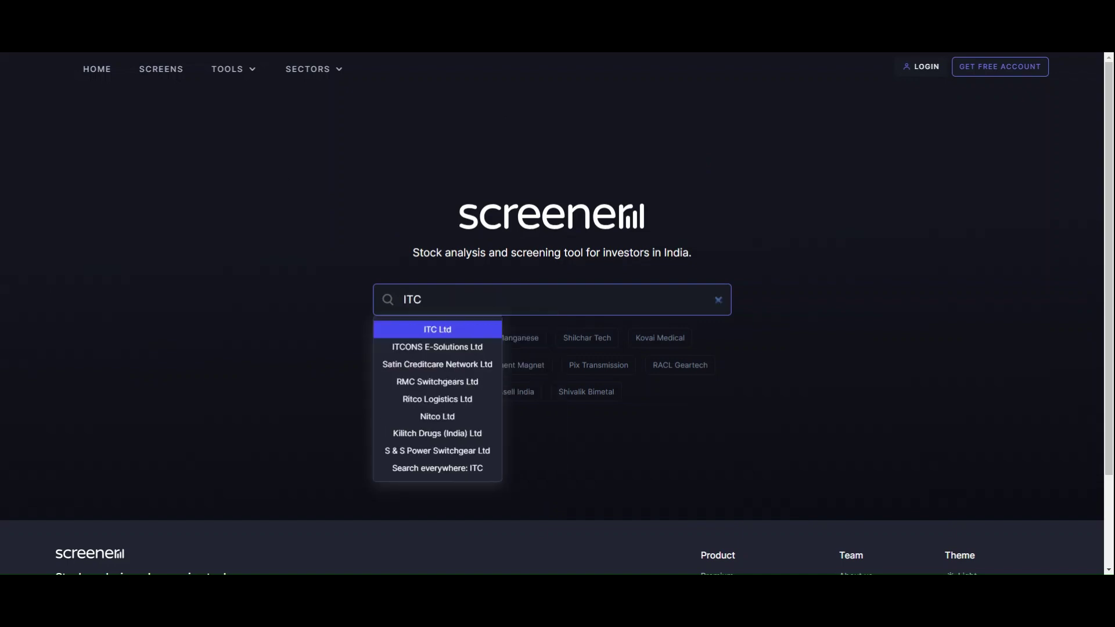
left_click(439, 332)
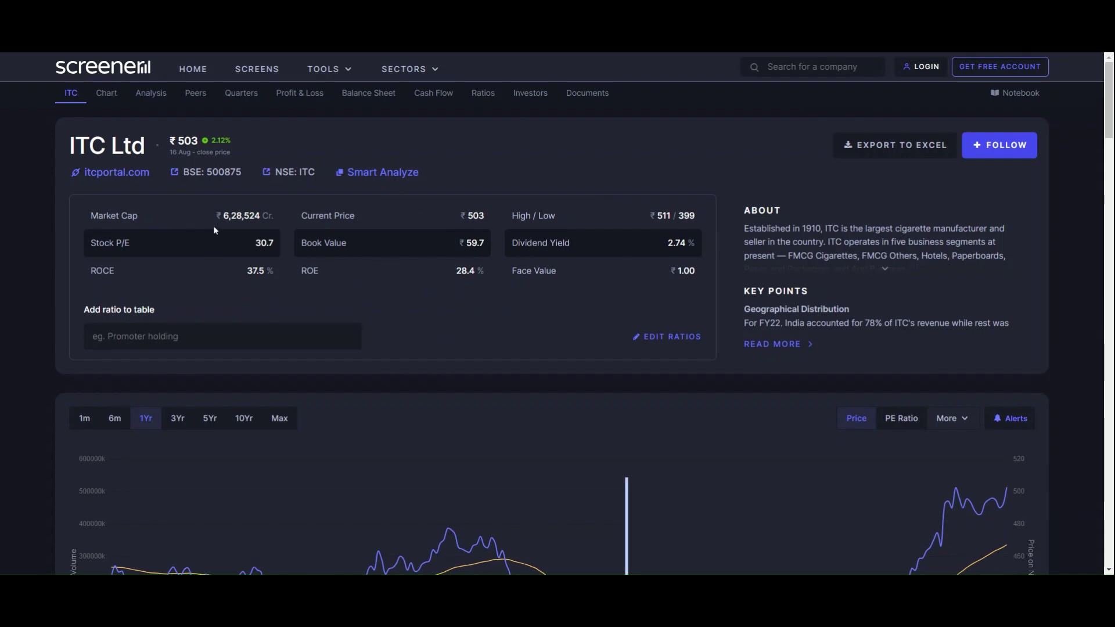
scroll(470, 235, "down", 12)
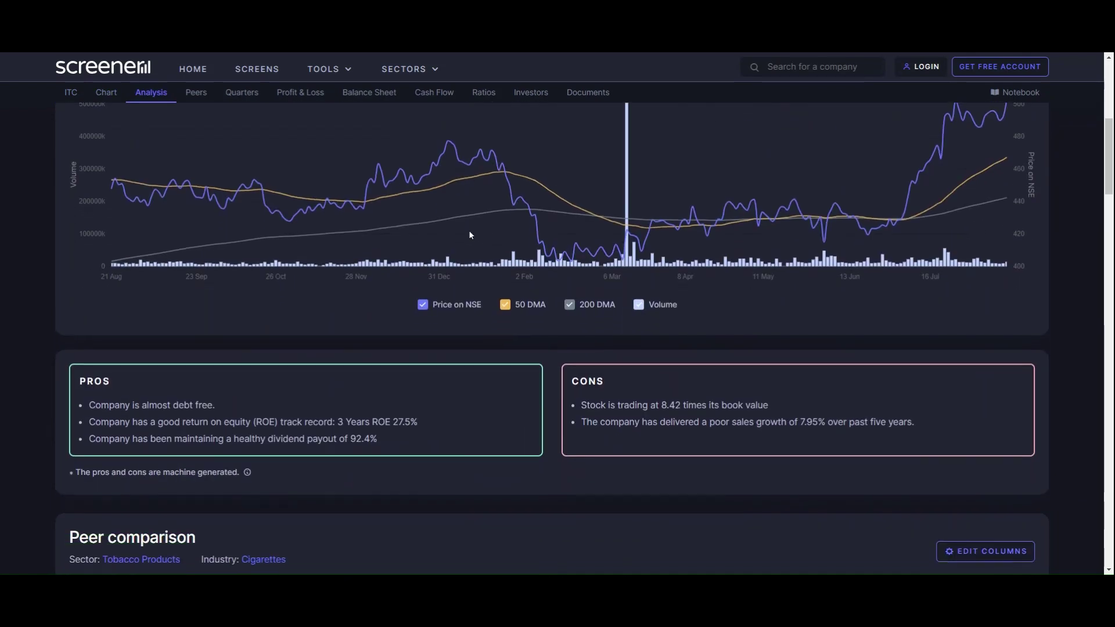
scroll(259, 387, "down", 10)
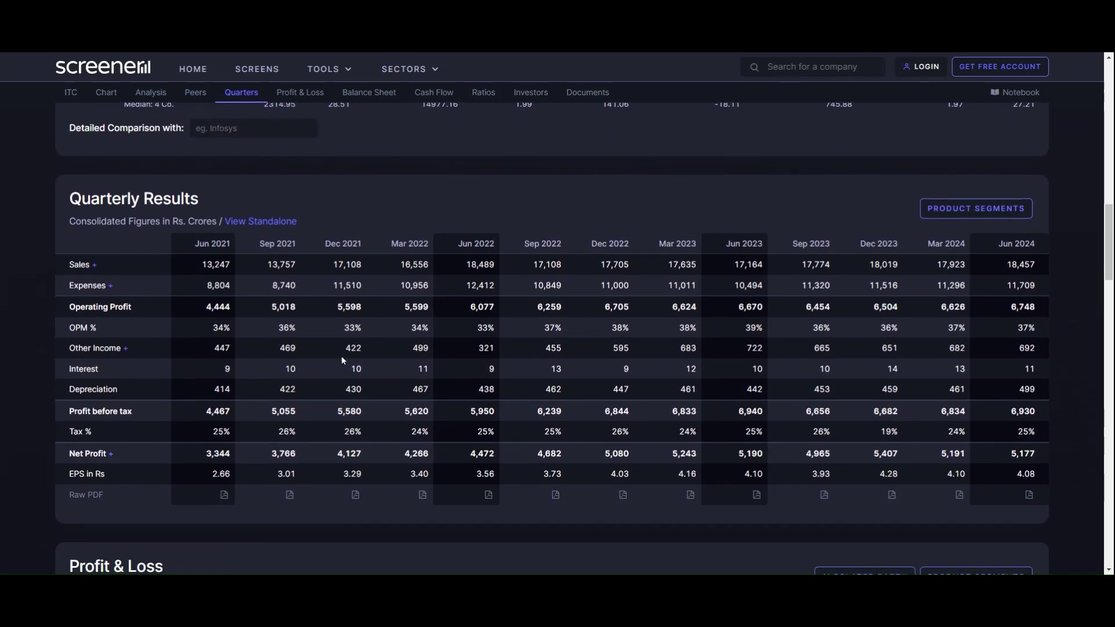
Step: Scroll through ITC's consolidated quarterly and annual Profit & Loss tables
scroll(259, 385, "down", 10)
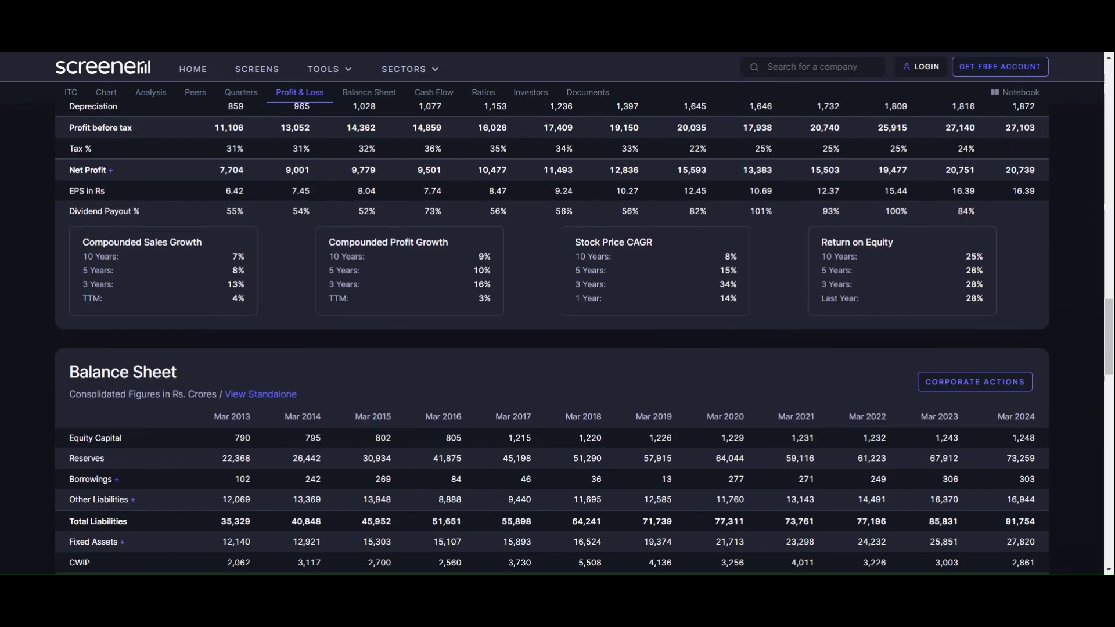
scroll(334, 374, "down", 4)
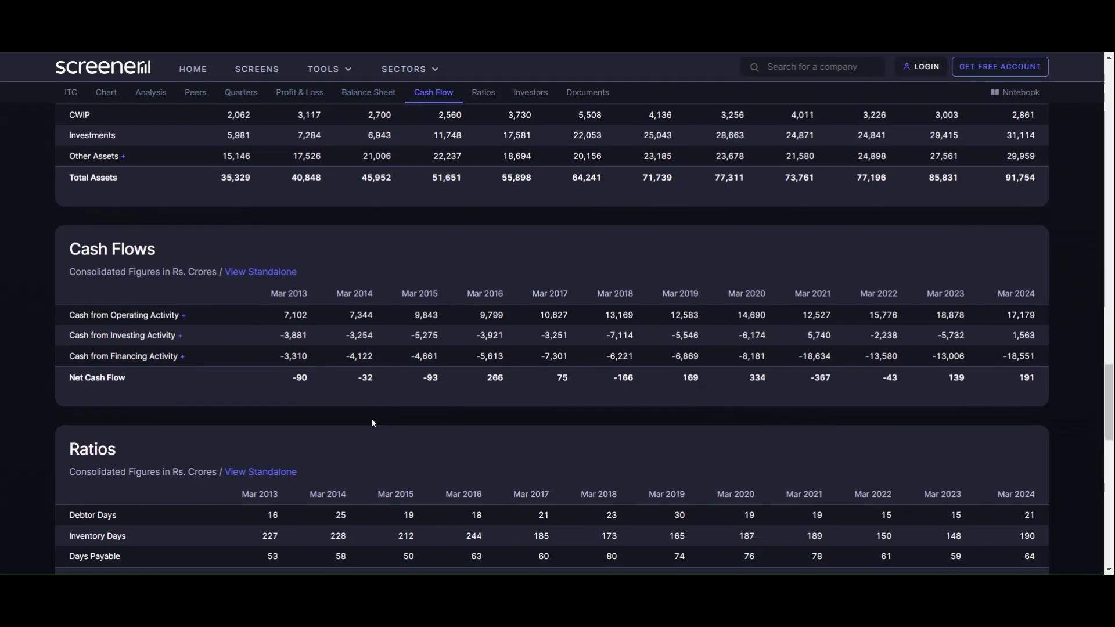
scroll(371, 421, "up", 4)
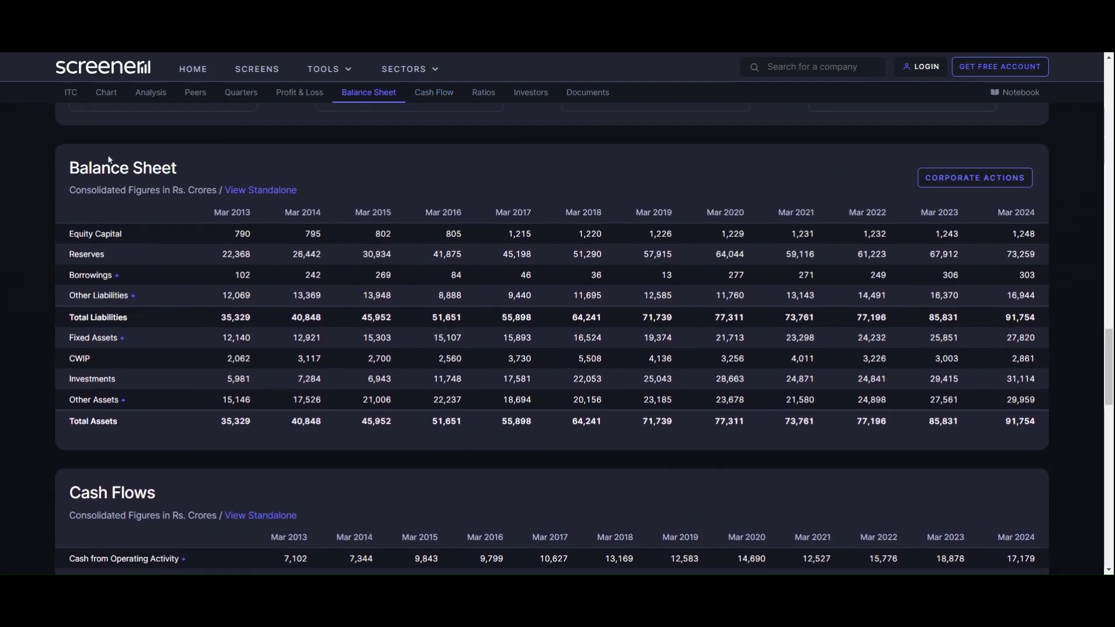
scroll(120, 465, "down", 2)
scroll(221, 372, "up", 8)
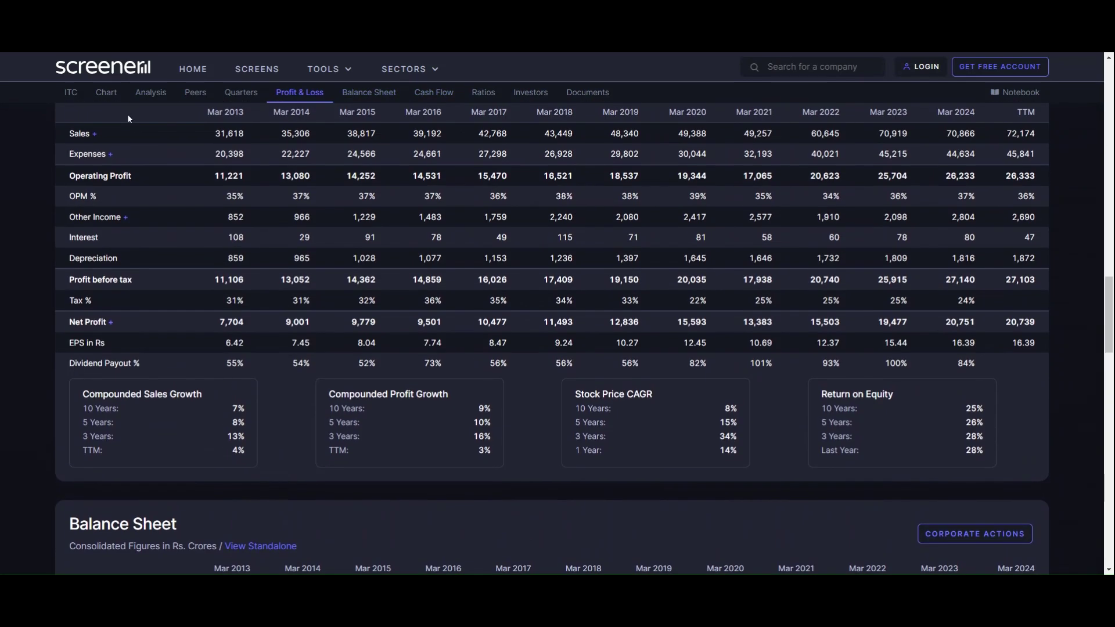
scroll(118, 194, "up", 5)
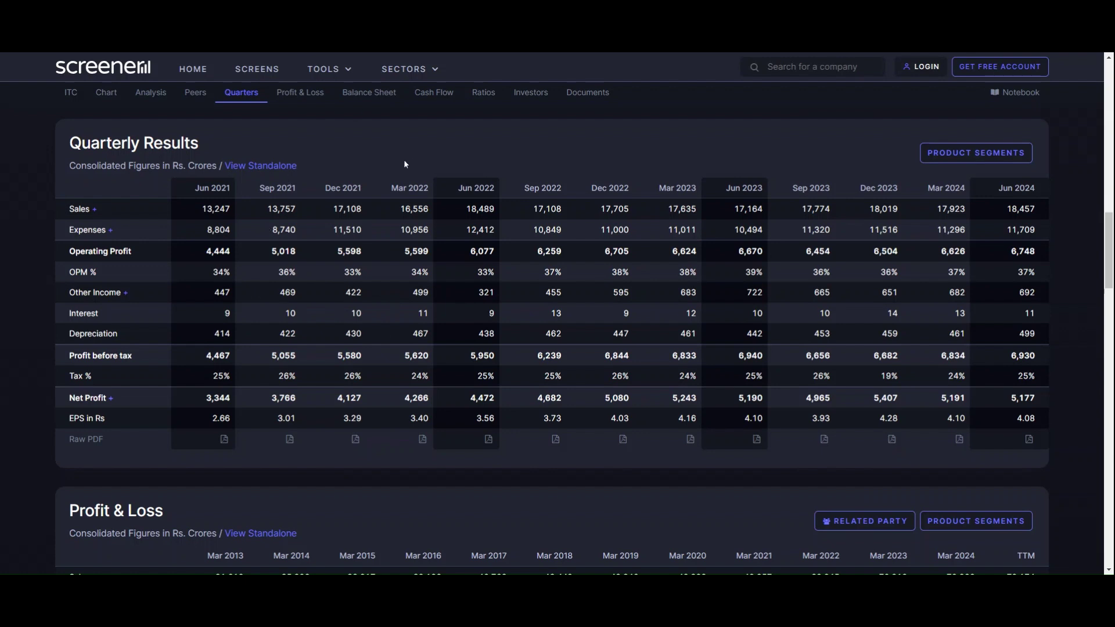
scroll(444, 173, "down", 9)
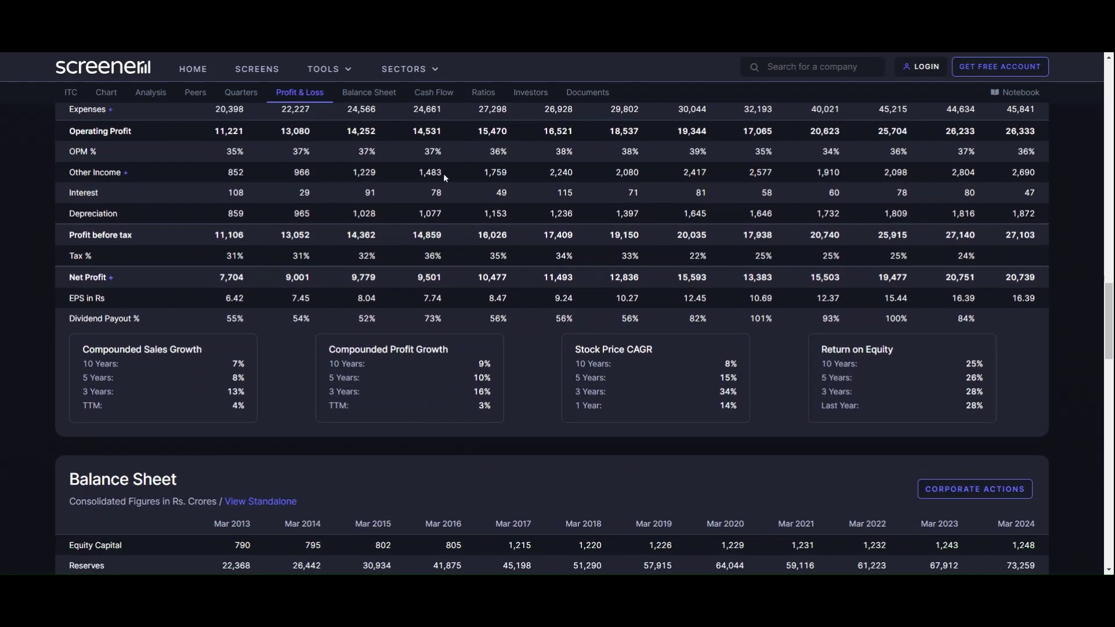
scroll(444, 173, "up", 6)
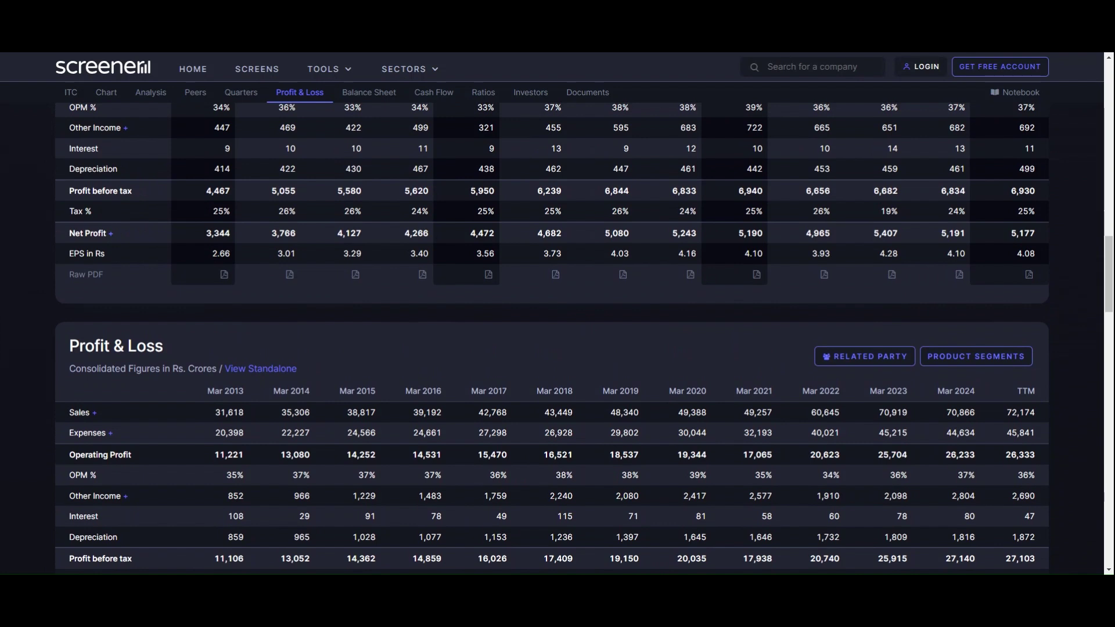
scroll(324, 120, "down", 1)
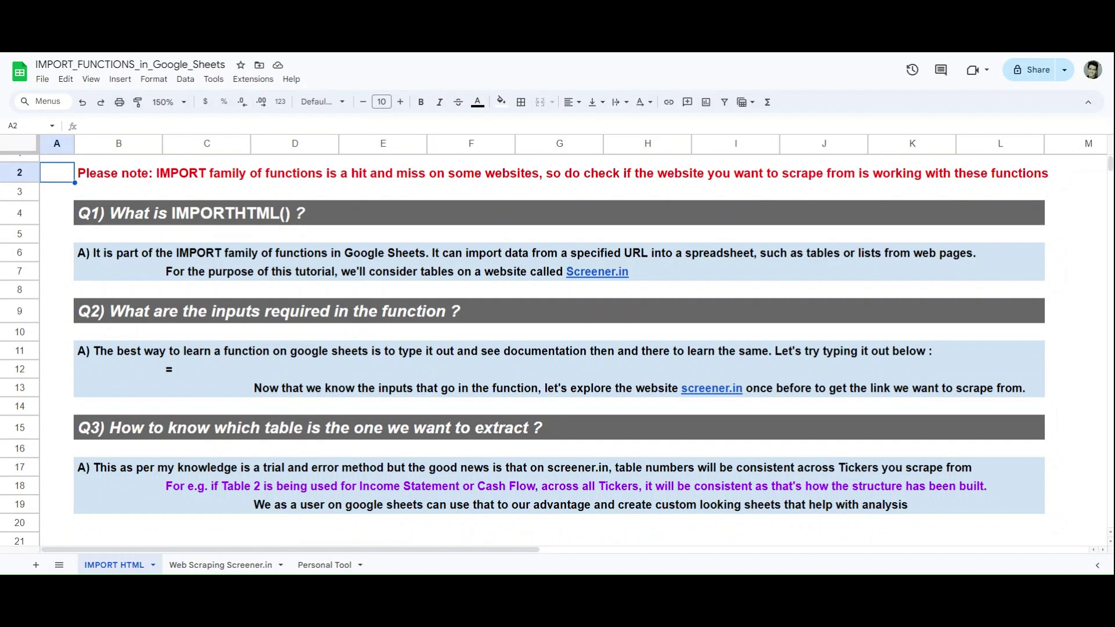
left_click(193, 483)
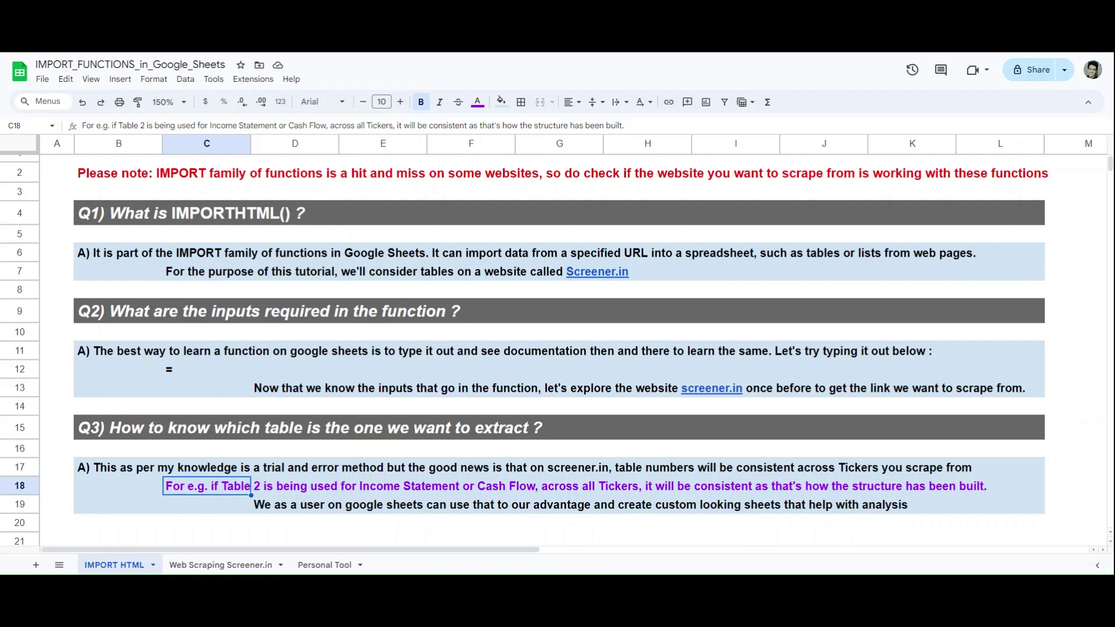
left_click(310, 510)
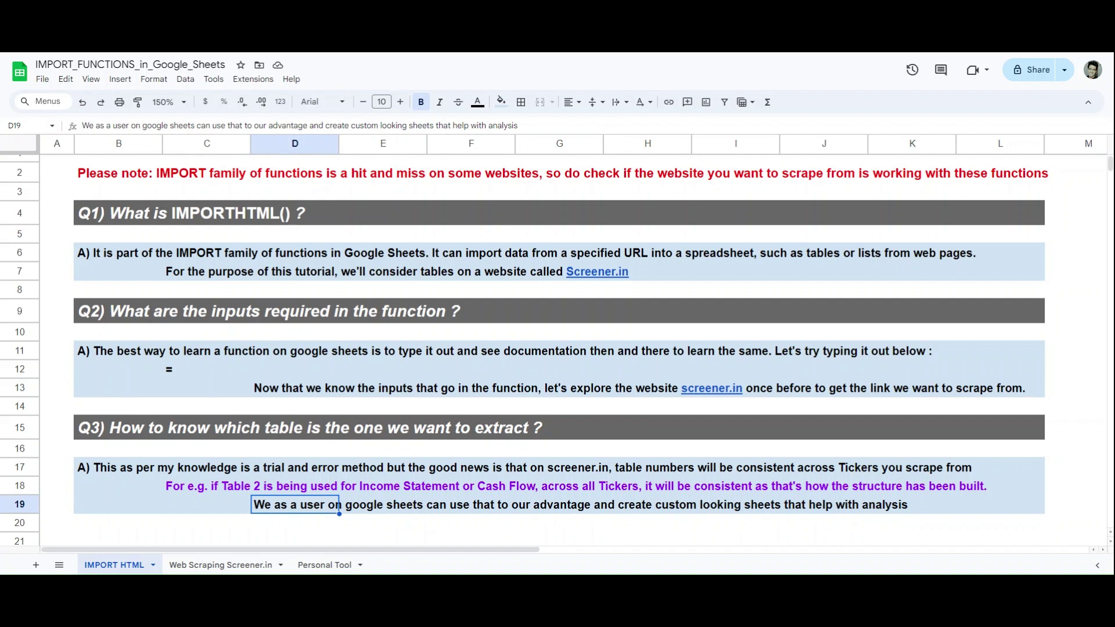
left_click(510, 510)
left_click(518, 512)
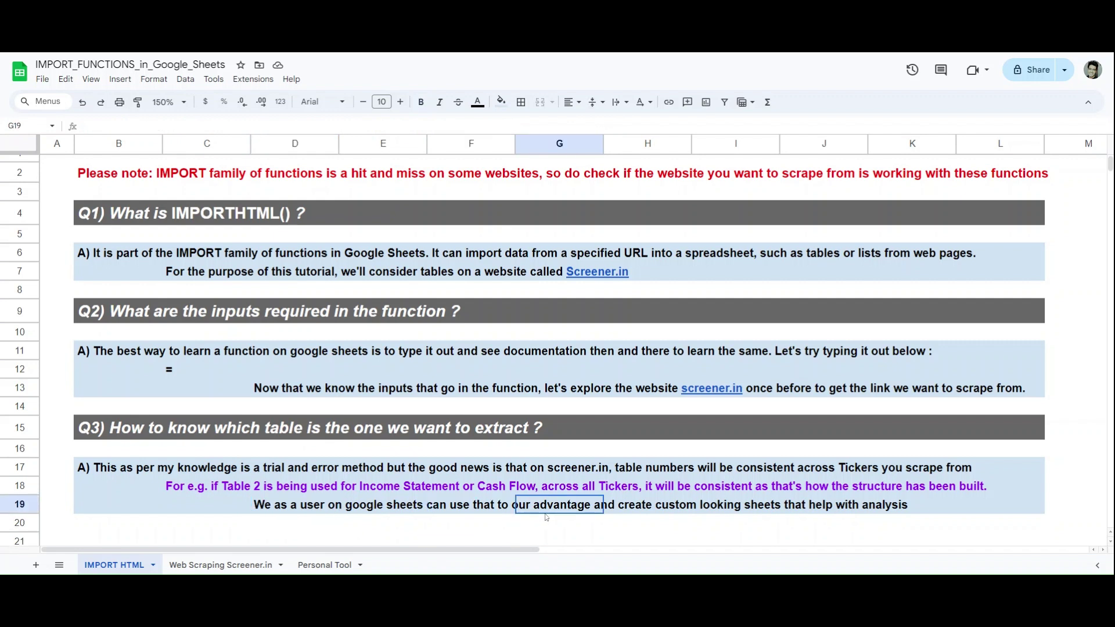
left_click(662, 509)
left_click(736, 506)
left_click(817, 504)
left_click(888, 506)
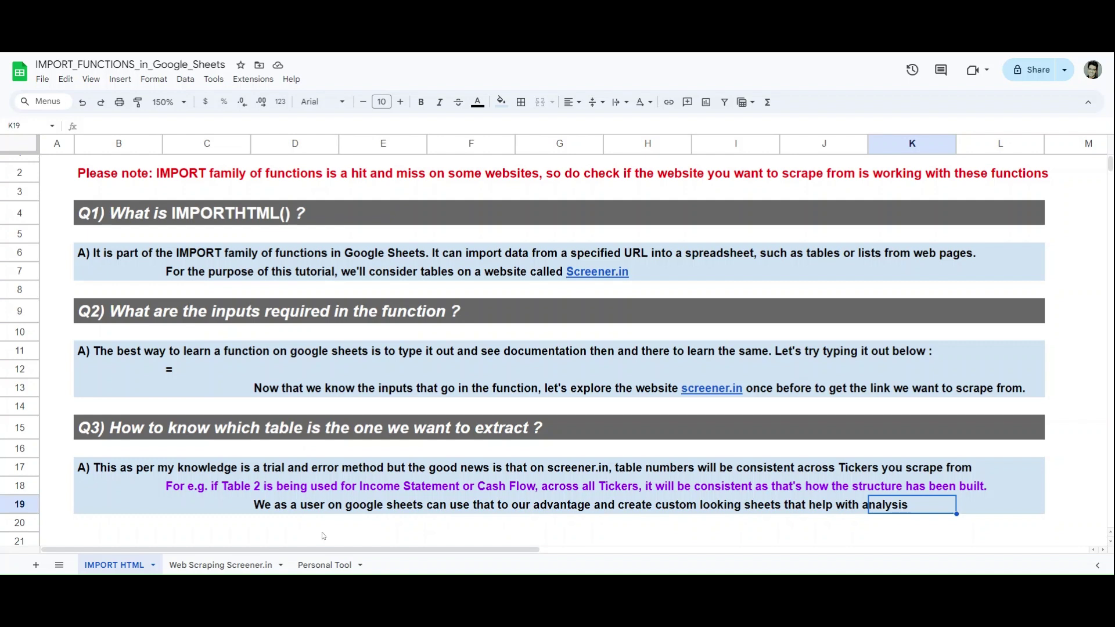
Step: Open the Web Scraping Screener.in sheet and set its zoom to 100%
left_click(242, 563)
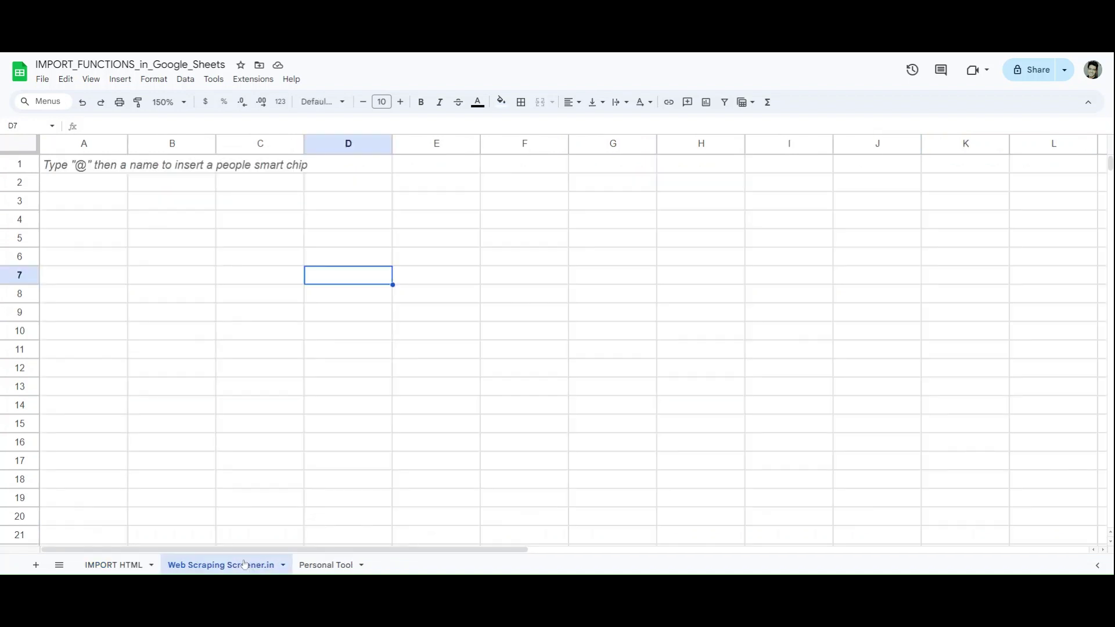
left_click(174, 100)
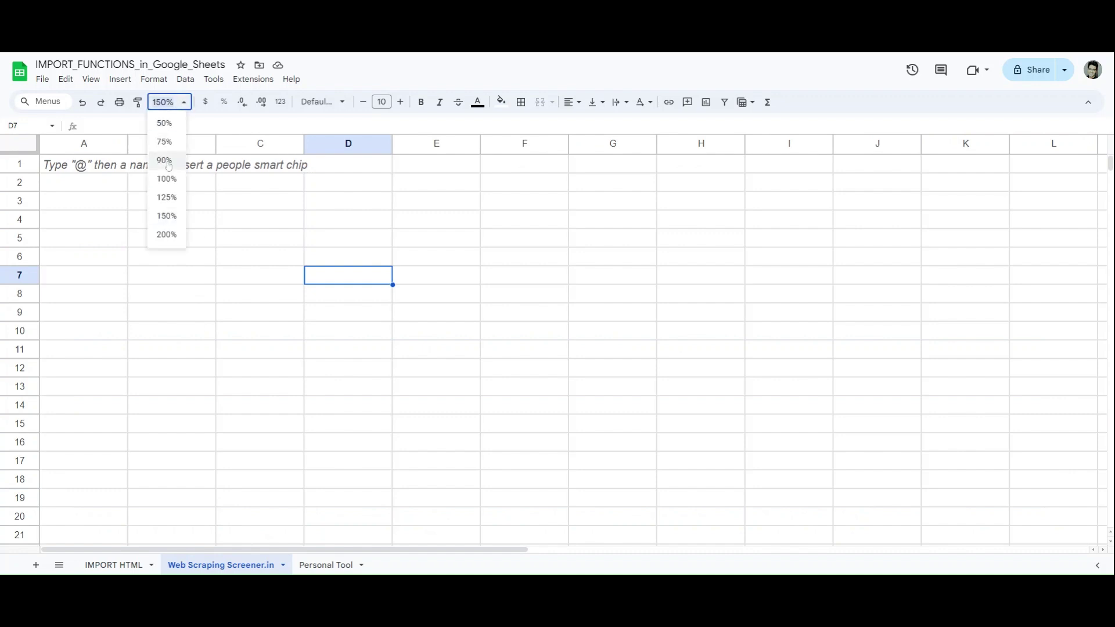
left_click(166, 179)
left_click(138, 203)
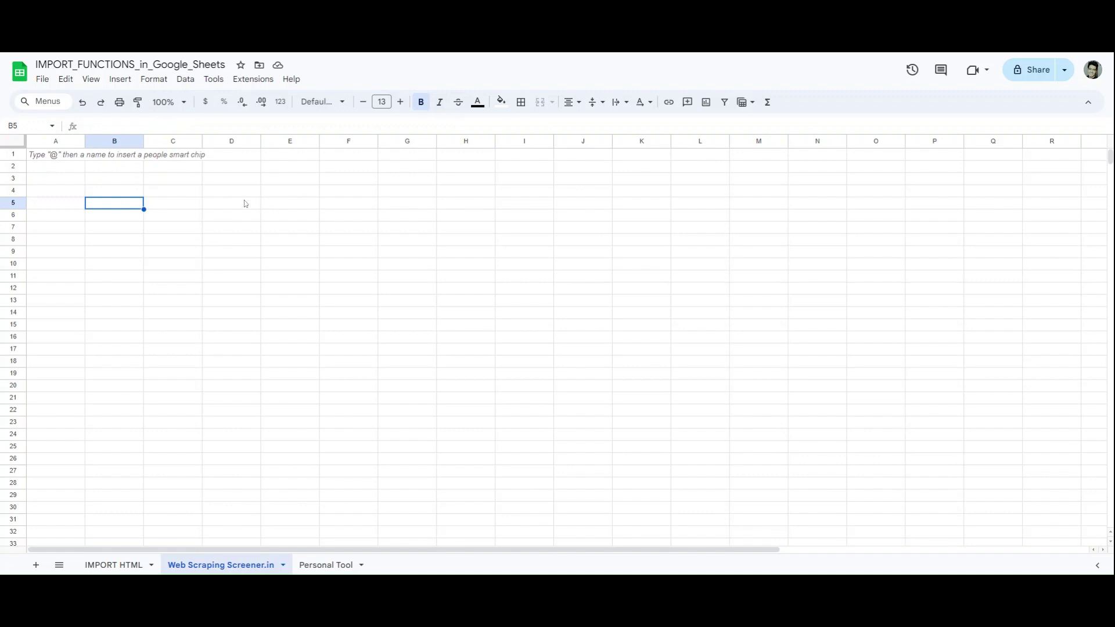
left_click(139, 196)
left_click(140, 200)
Step: Paste the ITC consolidated Screener.in URL into cell C3
left_click(186, 180)
type("https://www.screener.in/company/ITC/consolidated/")
left_click(188, 230)
Step: Type an IMPORTHTML formula in B5 using the pasted ITC URL, table, index 1
left_click(150, 207)
left_click(140, 207)
type("=IMPORT")
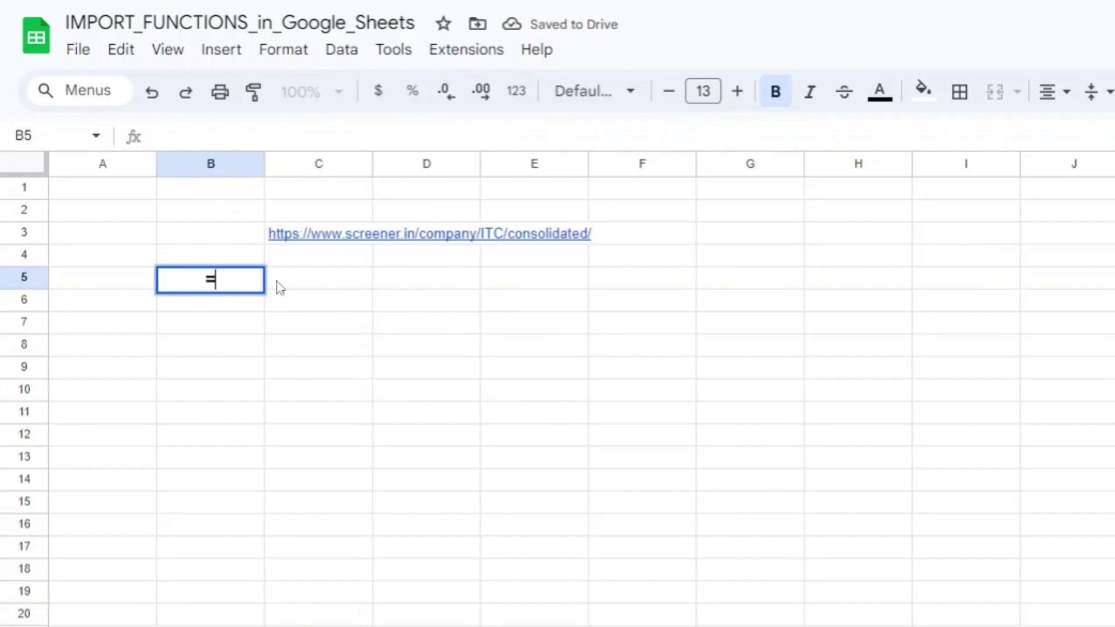
key("Down")
key("Down")
key("Down")
key("Tab")
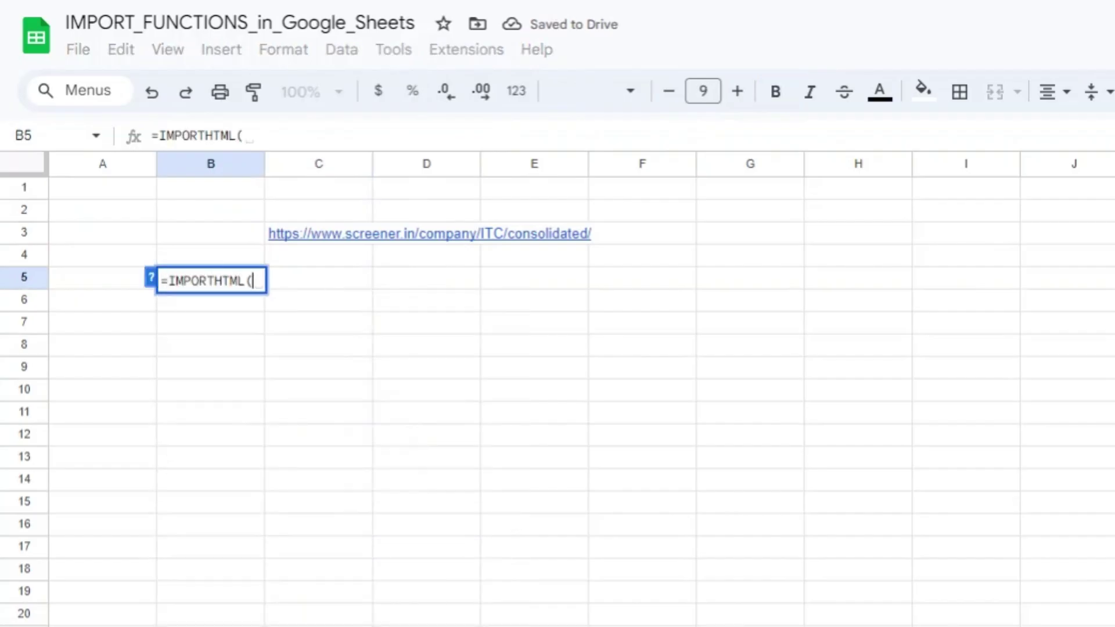
type("\"")
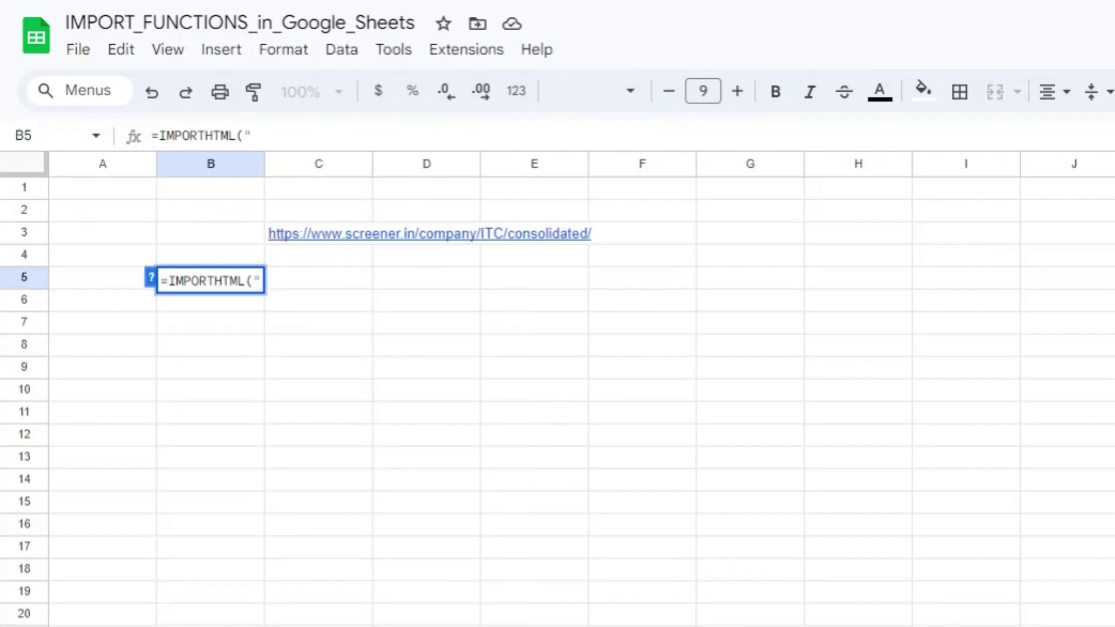
type("https://www.screener.in/company/ITC/consolidated/")
type("\"")
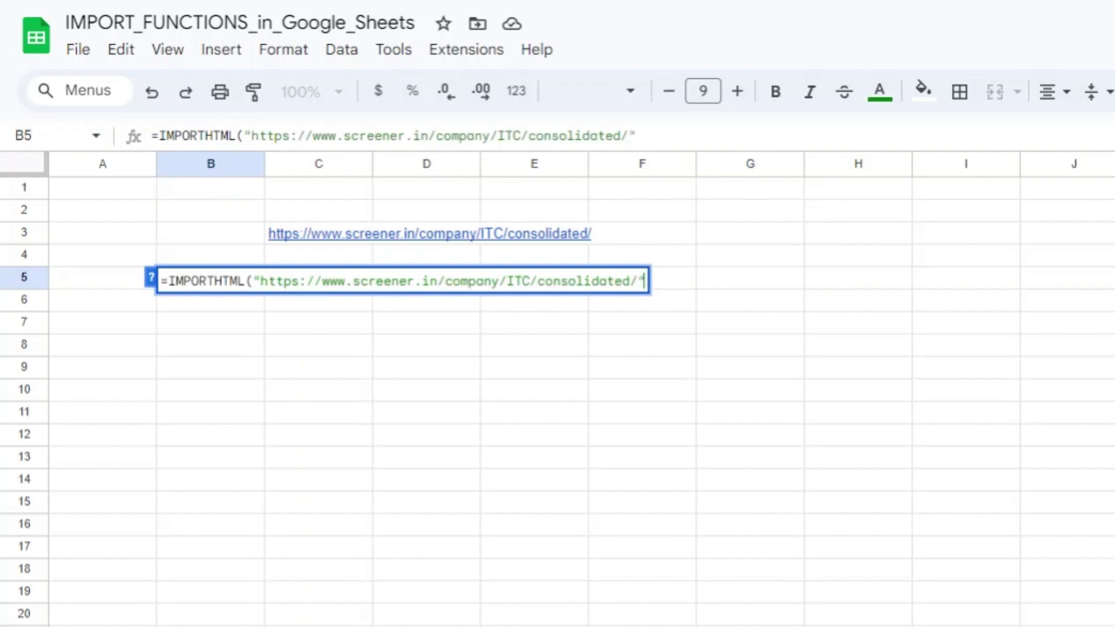
type(", ")
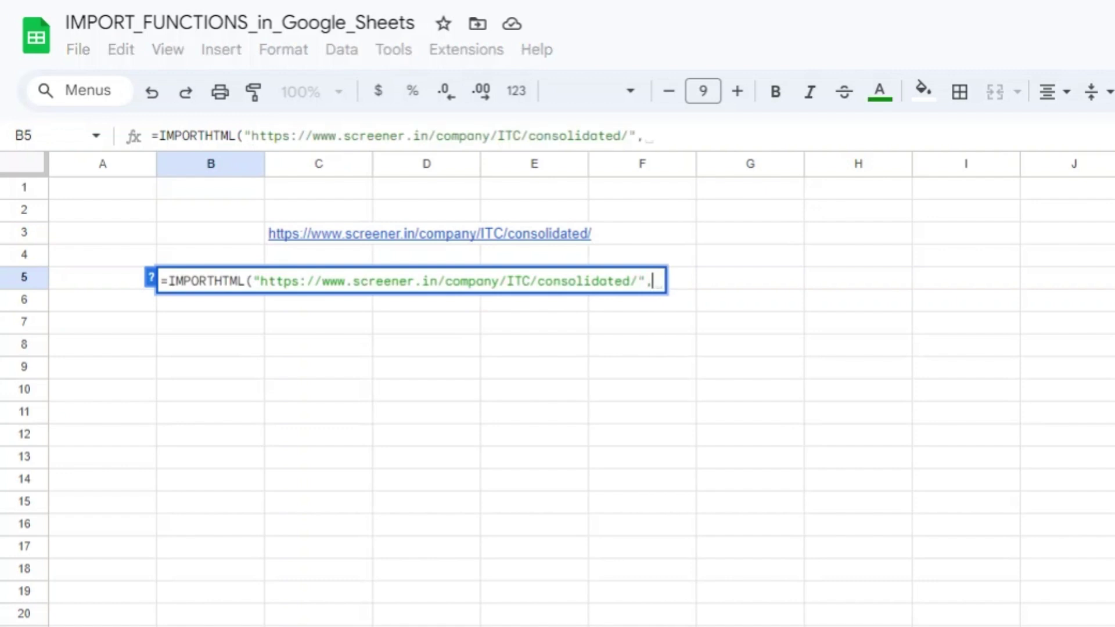
type("\"tdble\", ")
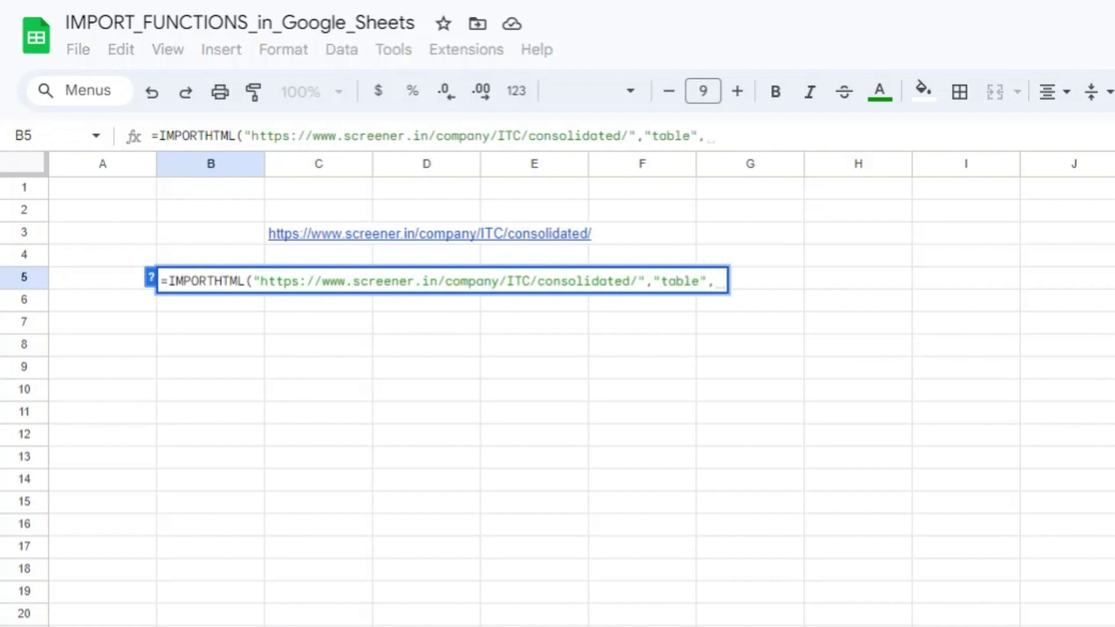
type("1)")
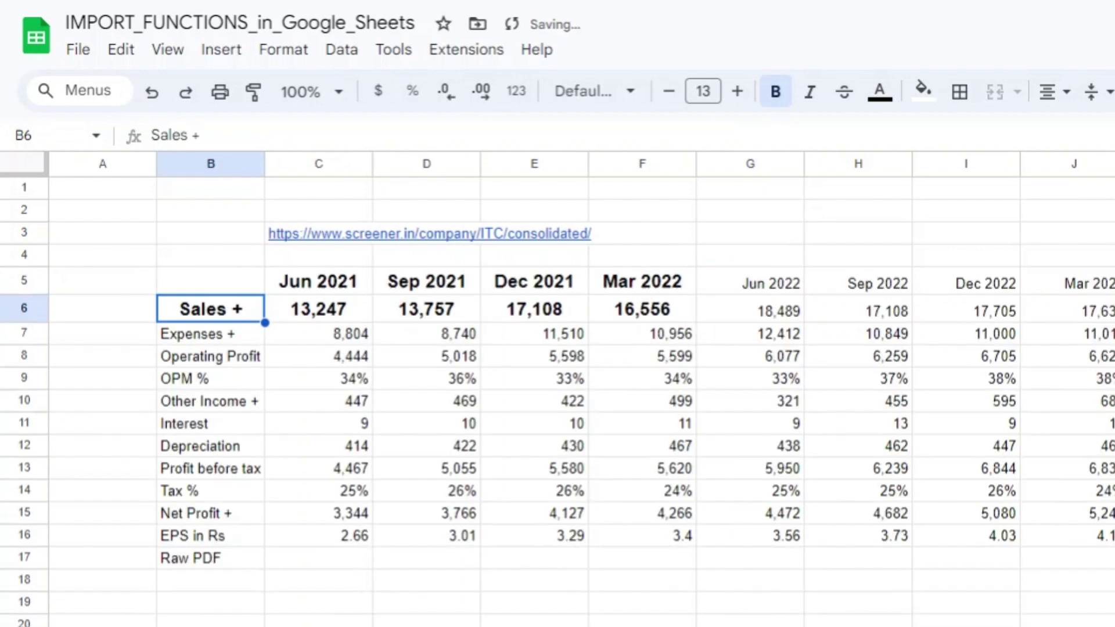
Step: Inspect the imported ITC quarterly results headers from Jun 2021 onward
left_click(210, 281)
left_click(318, 281)
left_click(426, 281)
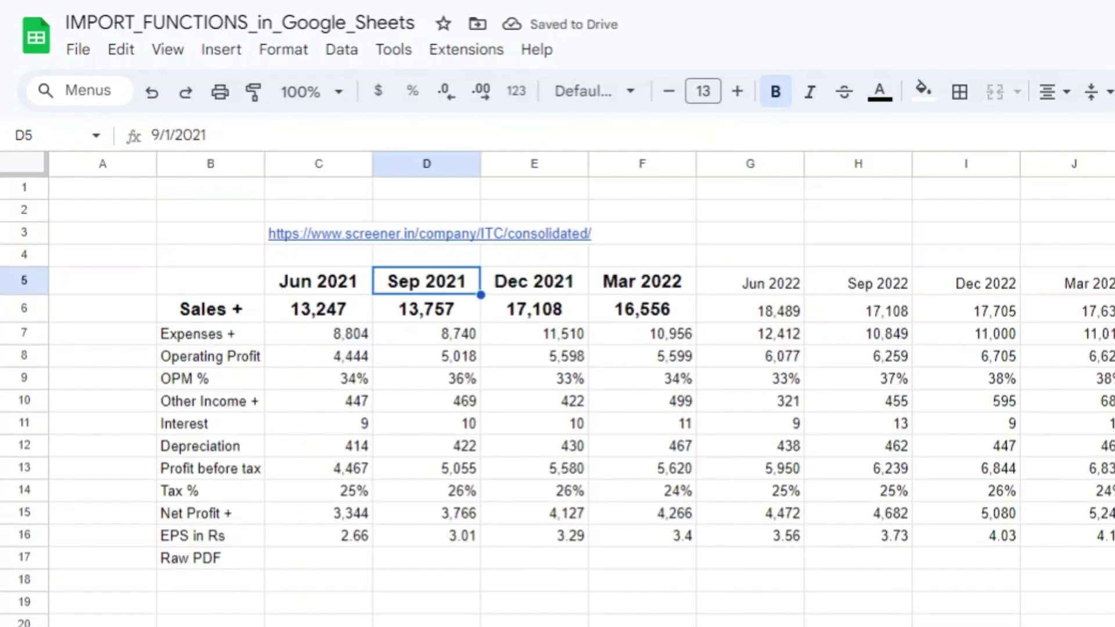
left_click(210, 281)
left_click(642, 282)
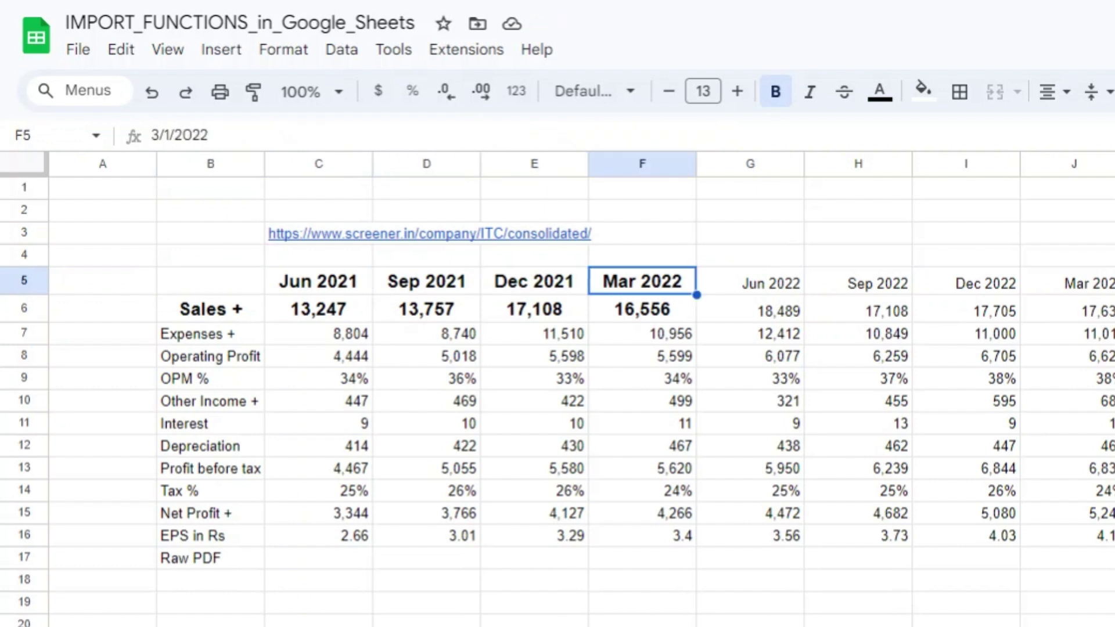
left_click(318, 281)
left_click_drag(210, 281, 318, 401)
left_click(426, 282)
Step: Copy column G's plain formatting and paste format only onto B5:F17
left_click_drag(749, 283, 749, 558)
key("ctrl+c")
key("shift+Left")
key("shift+Left")
key("shift+Left")
key("shift+Left")
key("shift+Left")
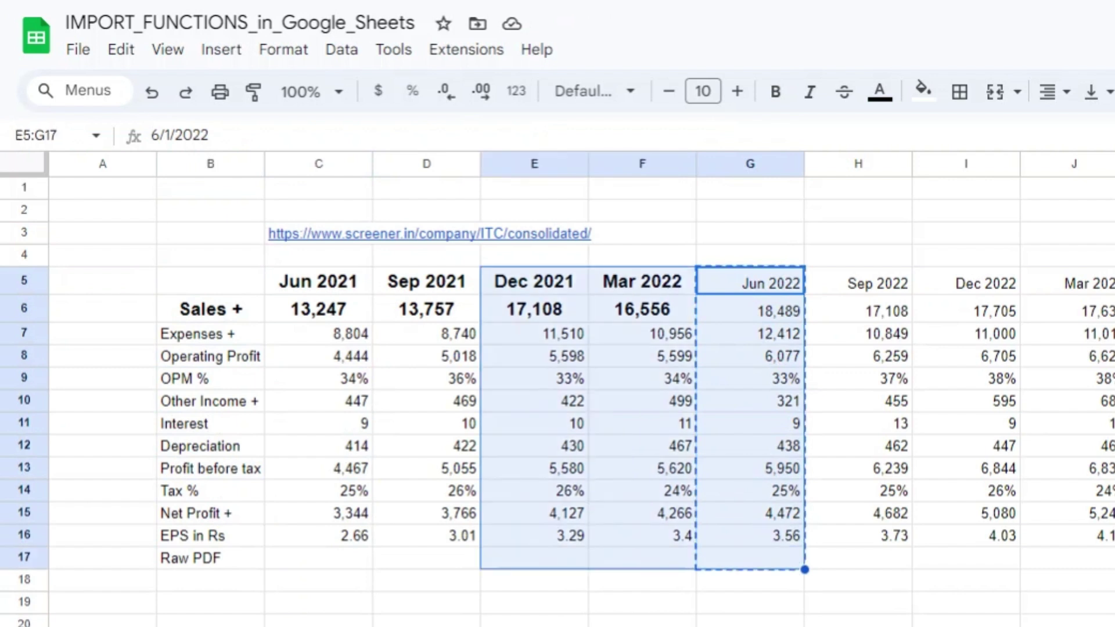
key("ctrl+alt+v")
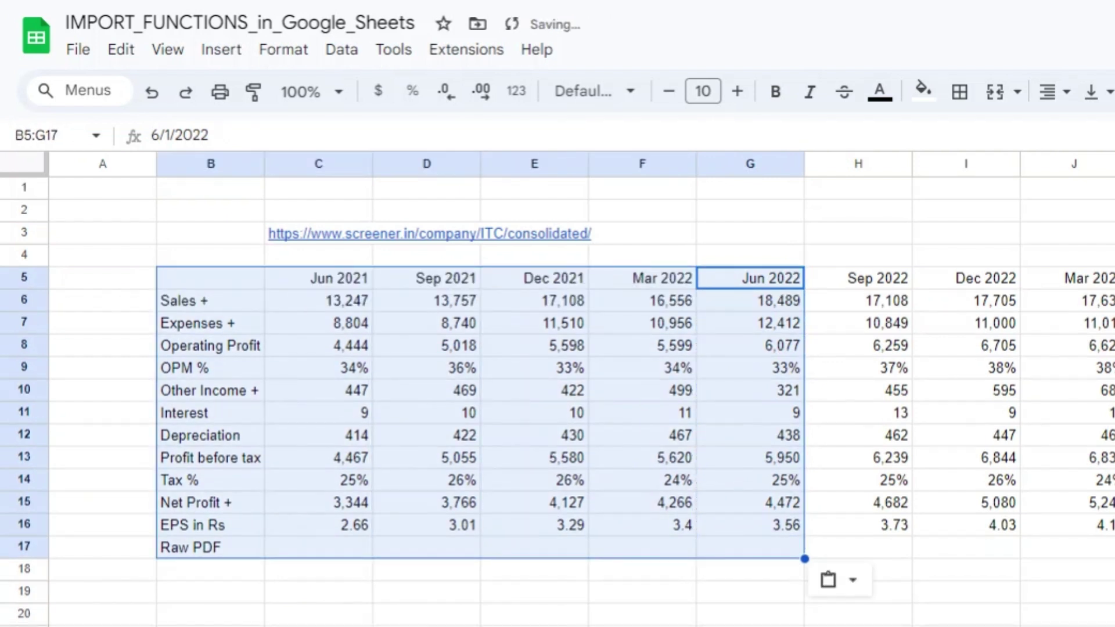
Step: Move around the imported table and settle back on B5 showing its formula
key("Right")
key("Left")
key("Left")
key("Left")
key("Left")
key("Left")
key("Left")
key("Up")
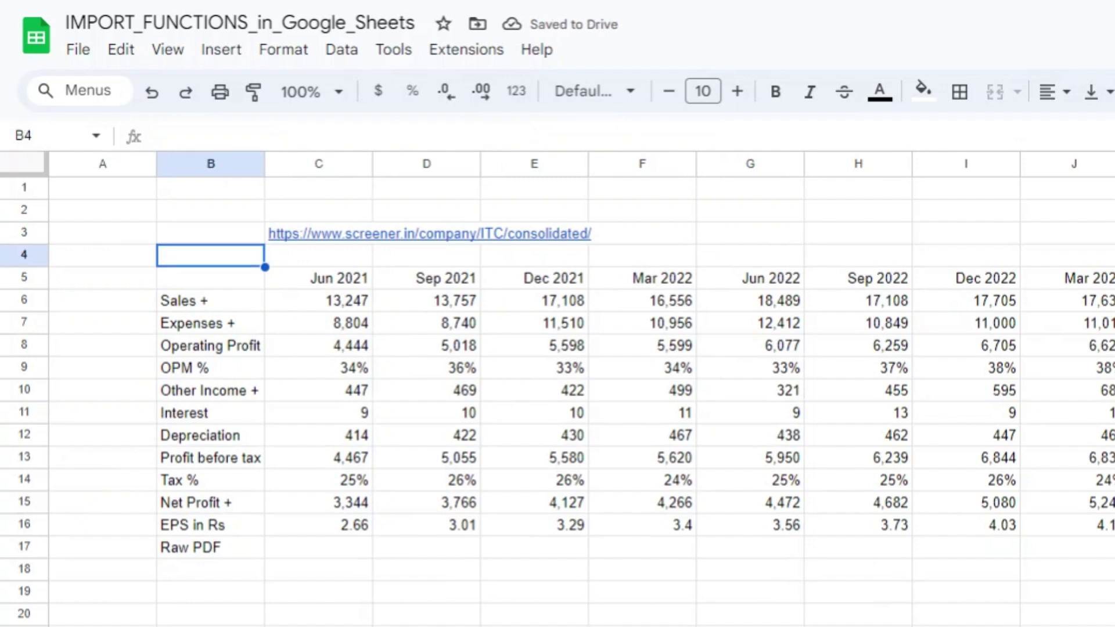
key("Down")
key("Right")
key("Up")
key("Up")
key("Down")
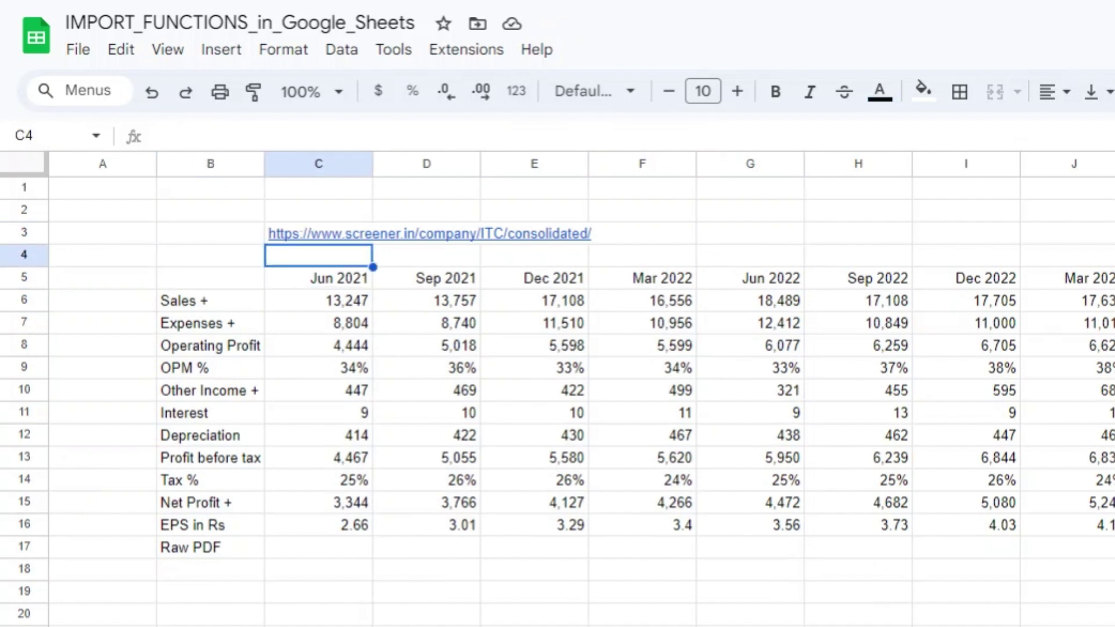
key("Down")
key("Right")
key("Right")
key("Left")
key("Left")
key("Left")
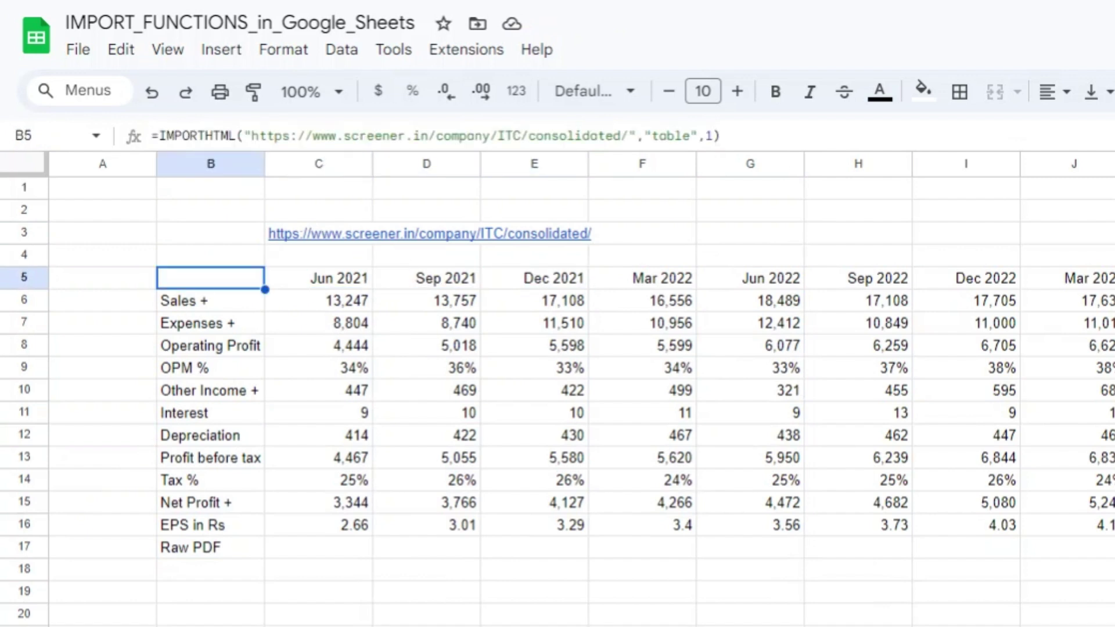
Step: Change B5's IMPORTHTML table index from 1 to 2 and inspect the annual table
left_click(713, 135)
key("BackSpace")
type("2")
key("Return")
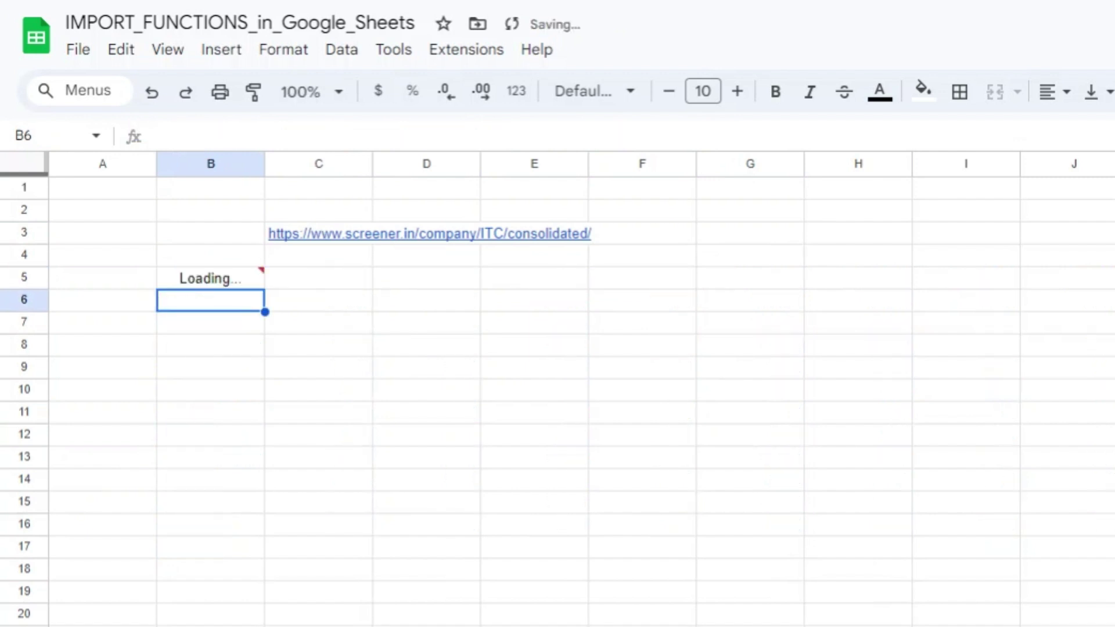
left_click(318, 277)
left_click_drag(210, 300, 210, 367)
left_click(210, 278)
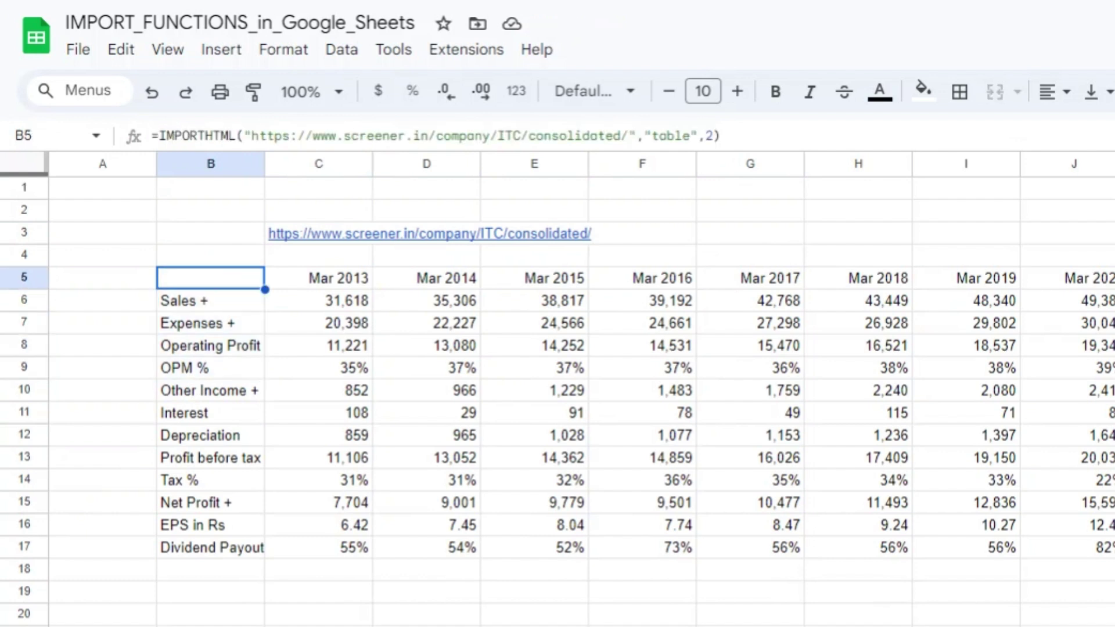
Step: Switch B5's import from table 4 to table 7
key("Return")
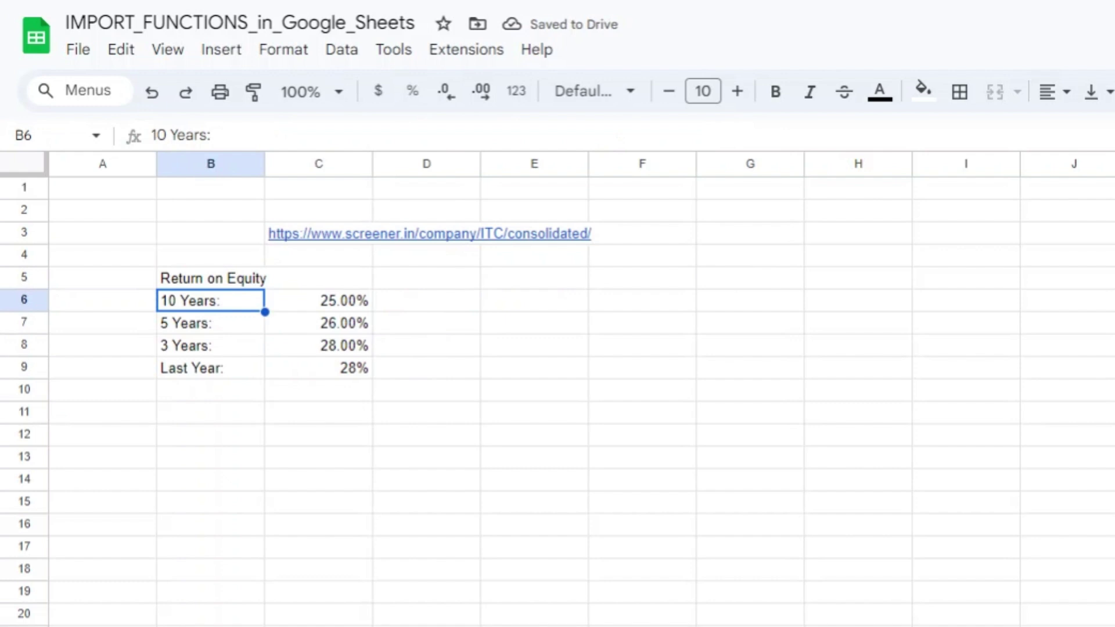
key("Up")
key("Return")
key("Left")
key("BackSpace")
type("7")
key("Return")
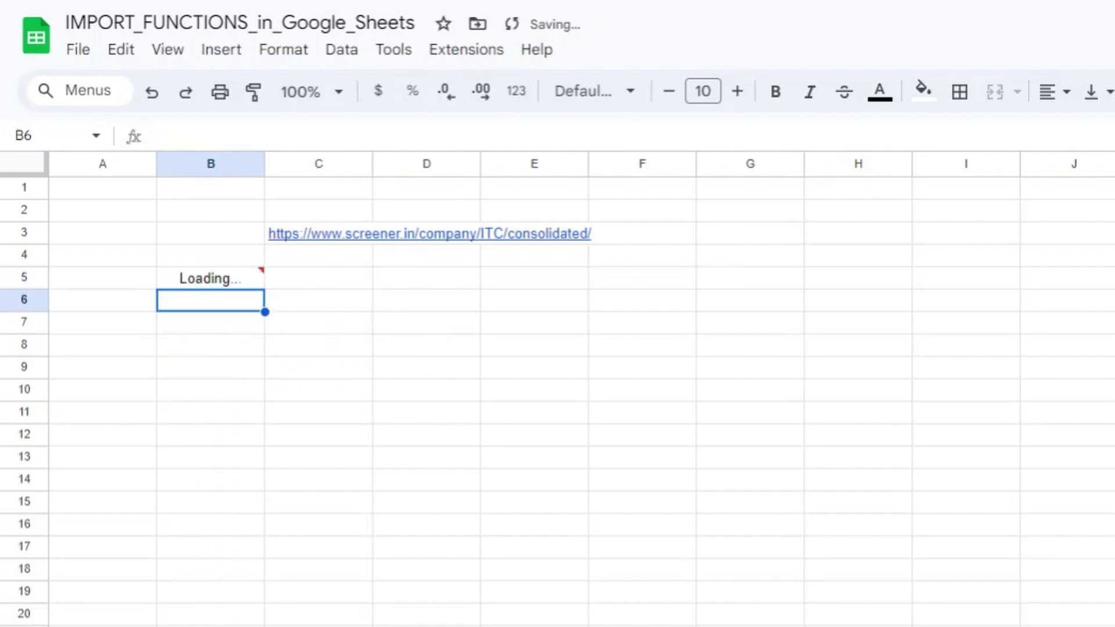
Step: Review the imported balance-sheet figures, then change the table index from 7 to 8
left_click(211, 278)
left_click(318, 278)
left_click_drag(211, 300, 750, 481)
left_click(211, 300)
left_click(426, 300)
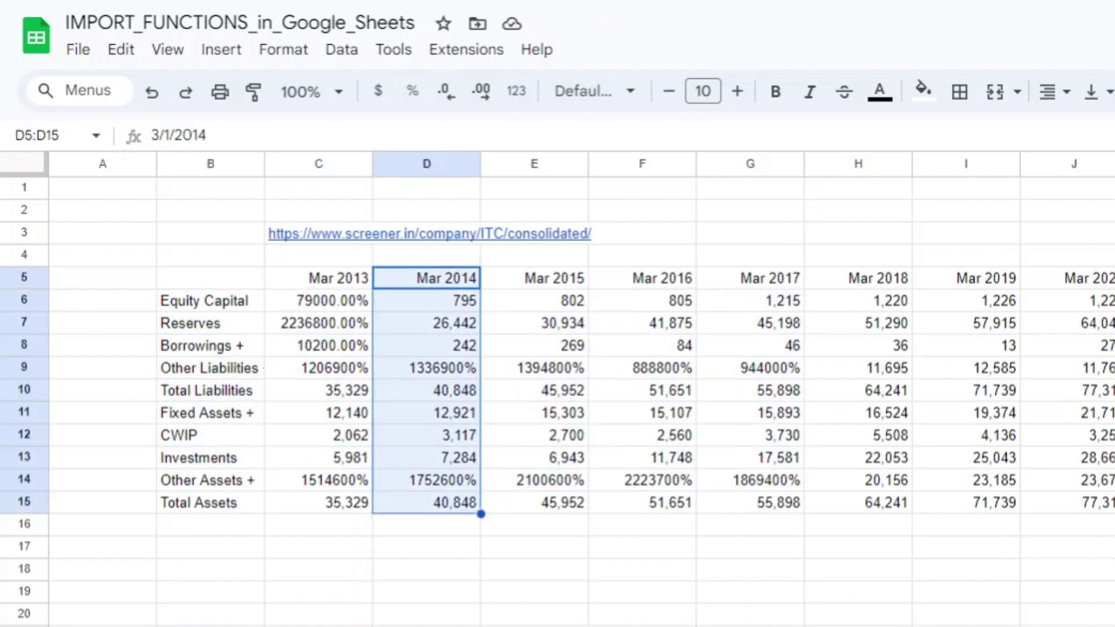
left_click(211, 277)
left_click(703, 135)
key("BackSpace")
type("8")
key("Return")
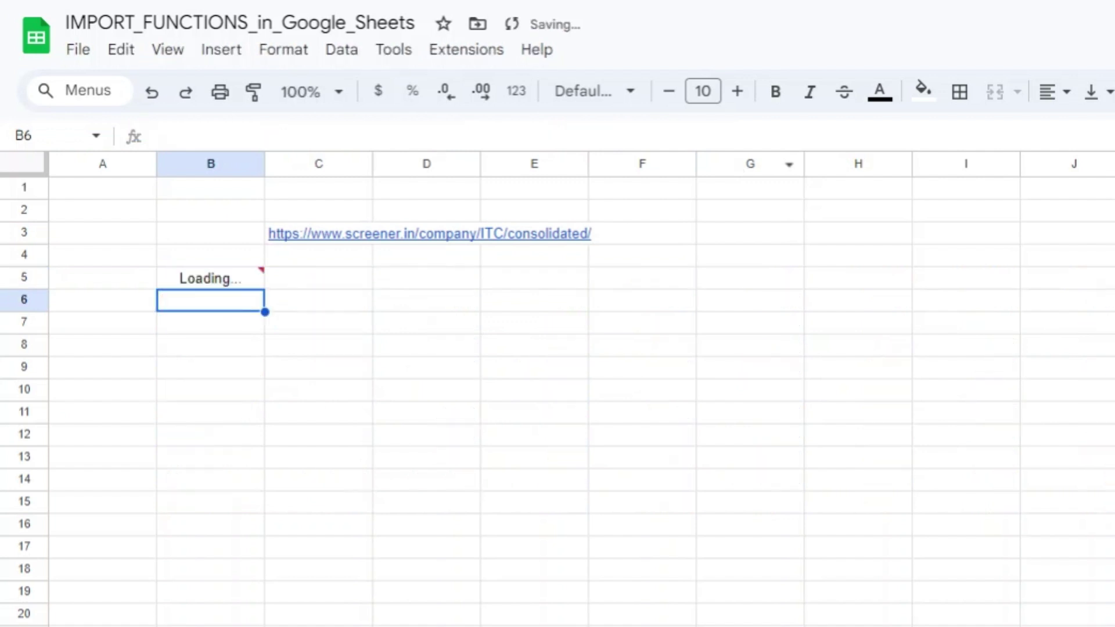
Step: Change B5's IMPORTHTML table index from 8 to 9
left_click(211, 278)
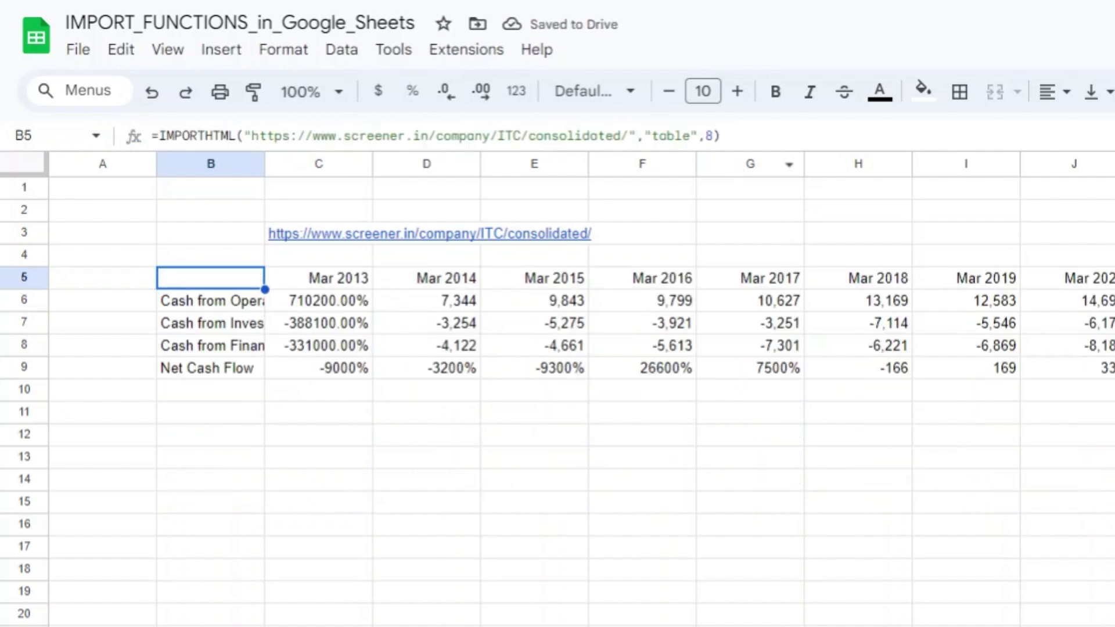
left_click(318, 277)
left_click(211, 300)
left_click(211, 278)
left_click(712, 136)
key("BackSpace")
type("9")
key("Return")
Step: Inspect the imported ratio rows, then set the table index to 10
left_click(211, 277)
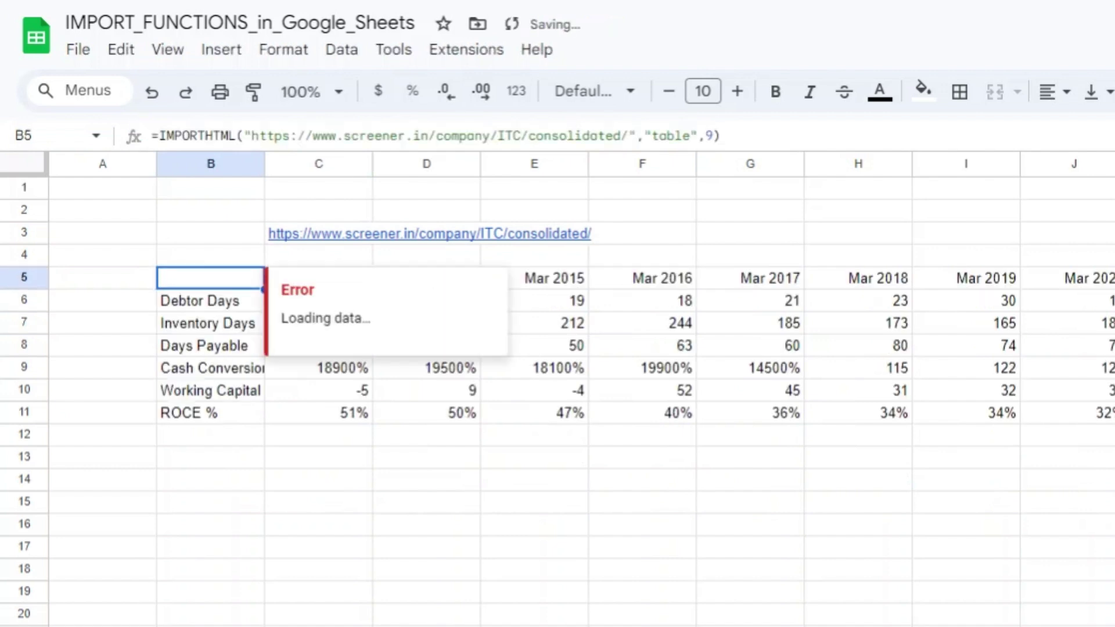
left_click(211, 323)
left_click_drag(211, 278, 1114, 413)
left_click(103, 278)
left_click(211, 278)
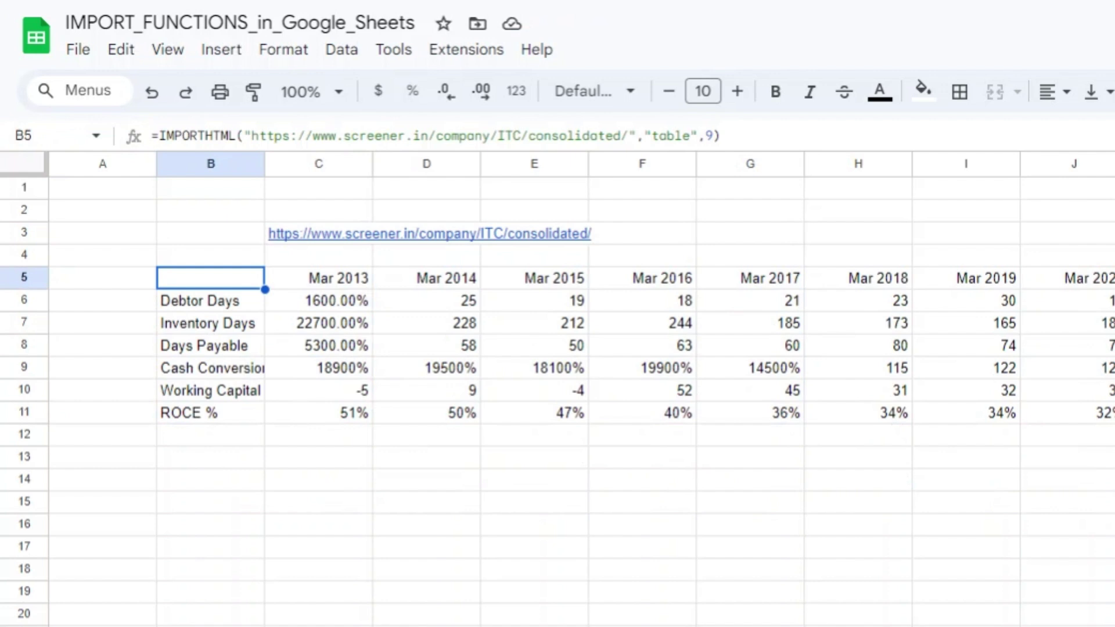
key("F2")
key("BackSpace")
type("10")
key("Return")
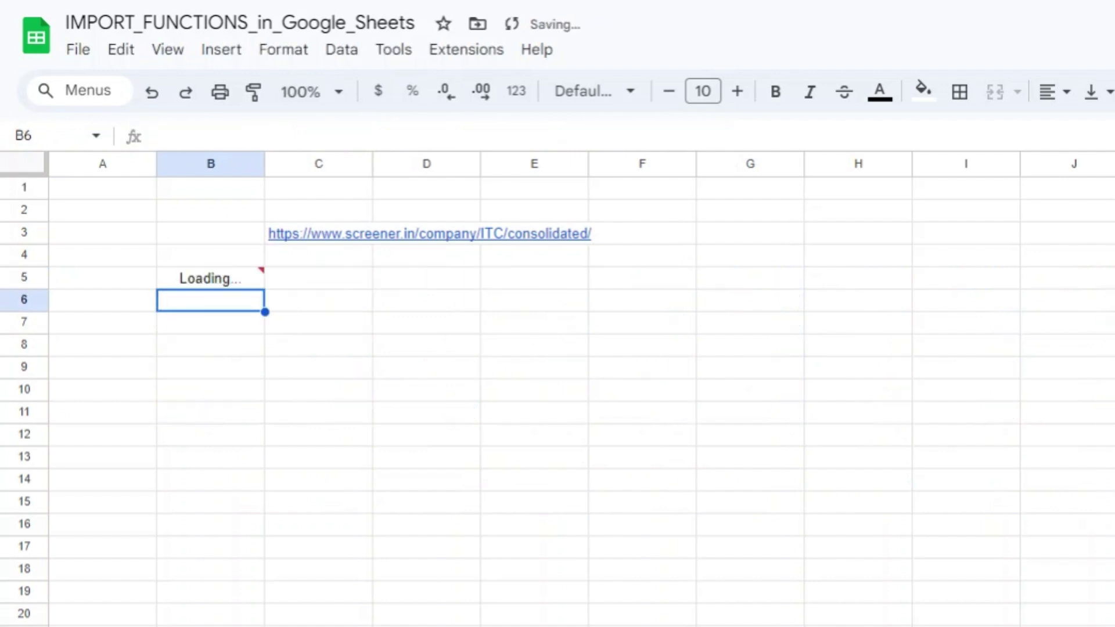
Step: Select and browse the imported shareholding table, ending back on B5
key("Up")
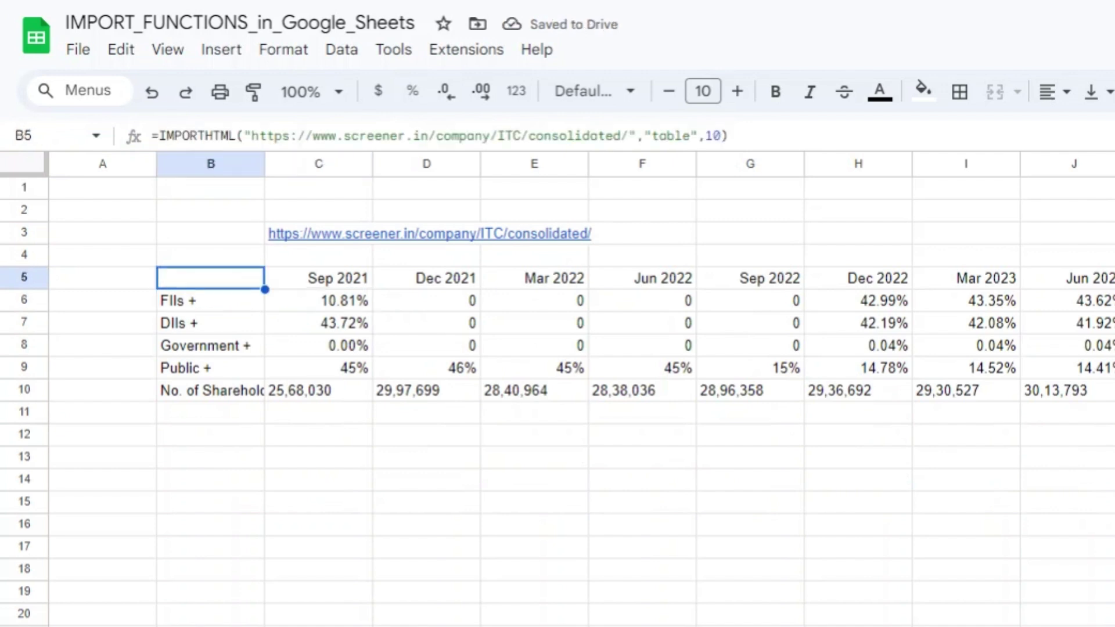
key("shift+Down")
key("shift+Down")
key("shift+Down")
key("shift+Down")
key("shift+Right")
key("shift+Down")
key("shift+Down")
key("shift+Up")
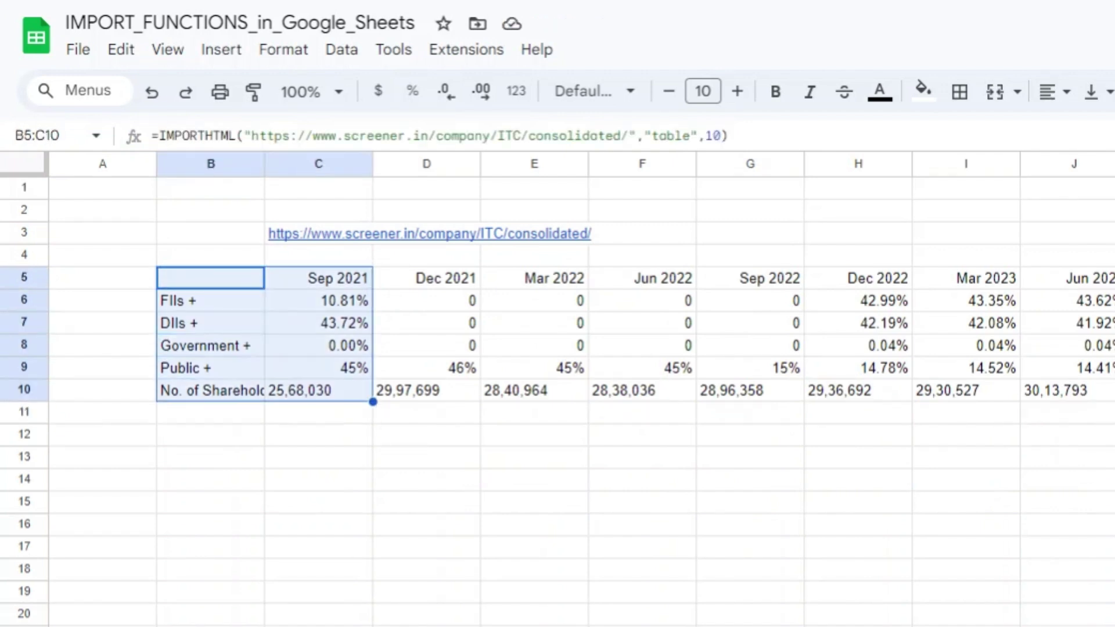
key("shift+Right")
key("shift+Right")
key("shift+Right")
key("shift+Down")
key("Down")
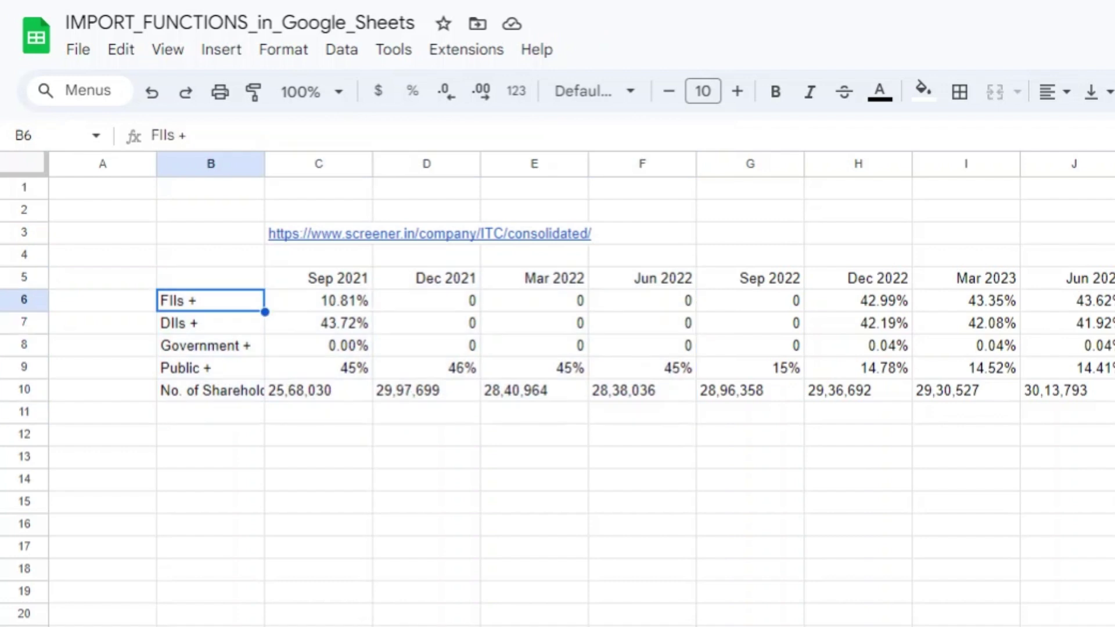
key("Right")
key("Right")
key("Right")
key("Right")
key("Right")
key("Right")
key("Up")
key("Right")
key("Right")
key("Right")
key("Right")
key("Right")
key("Down")
key("Left")
key("Left")
key("Left")
key("Left")
key("Left")
key("Left")
key("Left")
key("Left")
key("Left")
key("Left")
key("Left")
key("Up")
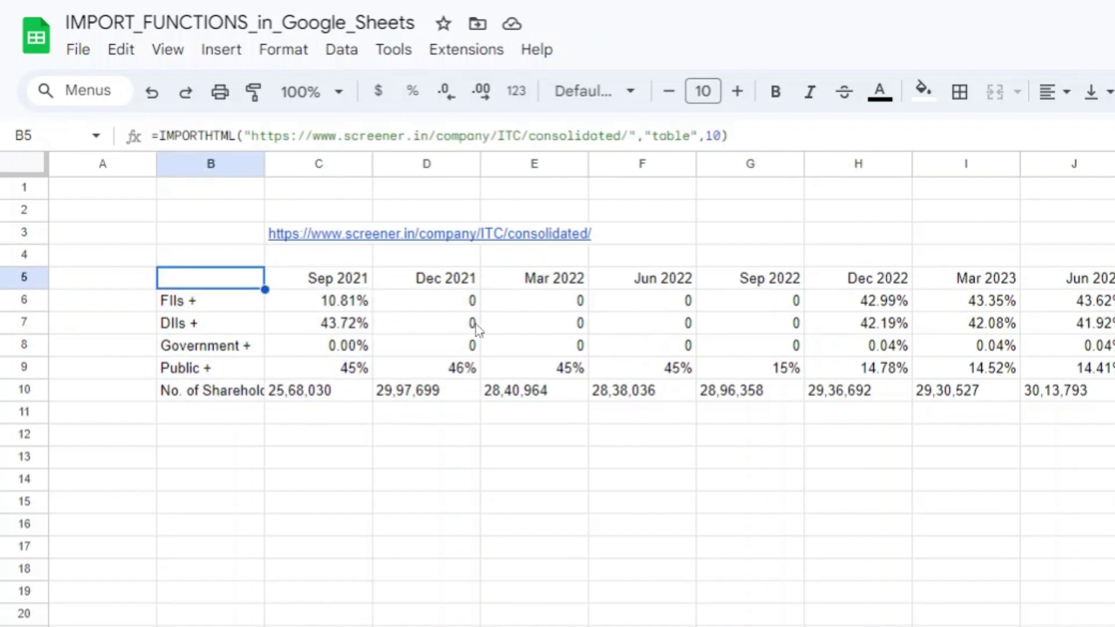
Step: Change B5's table index from 10 to 2 to import ITC's annual profit and loss
left_click(719, 135)
key("BackSpace")
key("BackSpace")
type("2")
key("Return")
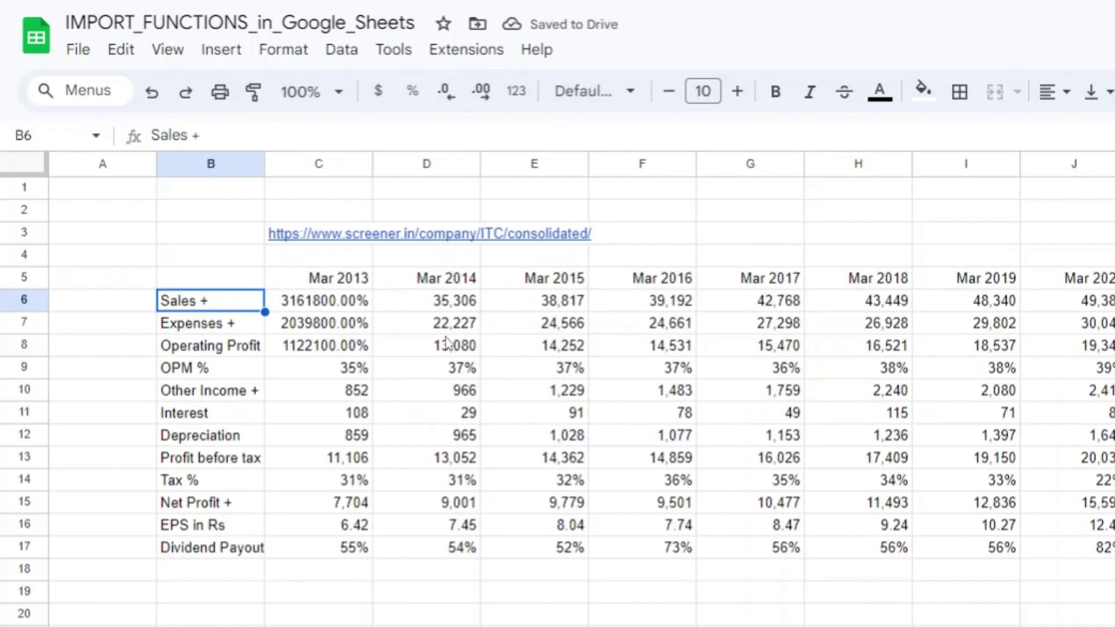
Step: Select the mis-formatted Mar 2013 Sales, Expenses and Operating Profit values to show them as plain numbers
left_click(444, 335)
key("Up")
key("Left")
key("shift+Down")
key("shift+Down")
key("ctrl+z")
key("Right")
key("Right")
key("Right")
key("Right")
key("Right")
key("Right")
key("Right")
key("Right")
key("Right")
key("Right")
key("Right")
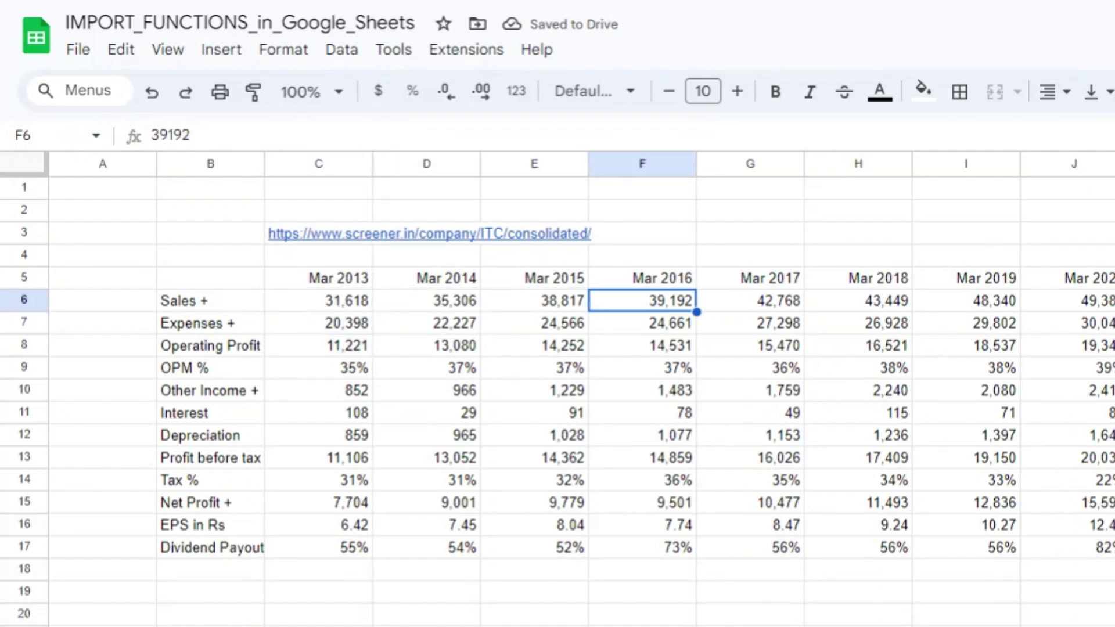
key("Left")
key("Left")
key("Left")
key("Left")
key("Left")
key("Left")
key("Left")
key("Left")
key("Left")
key("Left")
key("Left")
key("Left")
key("ctrl+shift+Down")
key("shift+Right")
key("shift+Right")
key("shift+Right")
key("shift+Right")
key("shift+Right")
key("shift+Right")
key("shift+Right")
key("shift+Right")
key("shift+Right")
key("shift+Right")
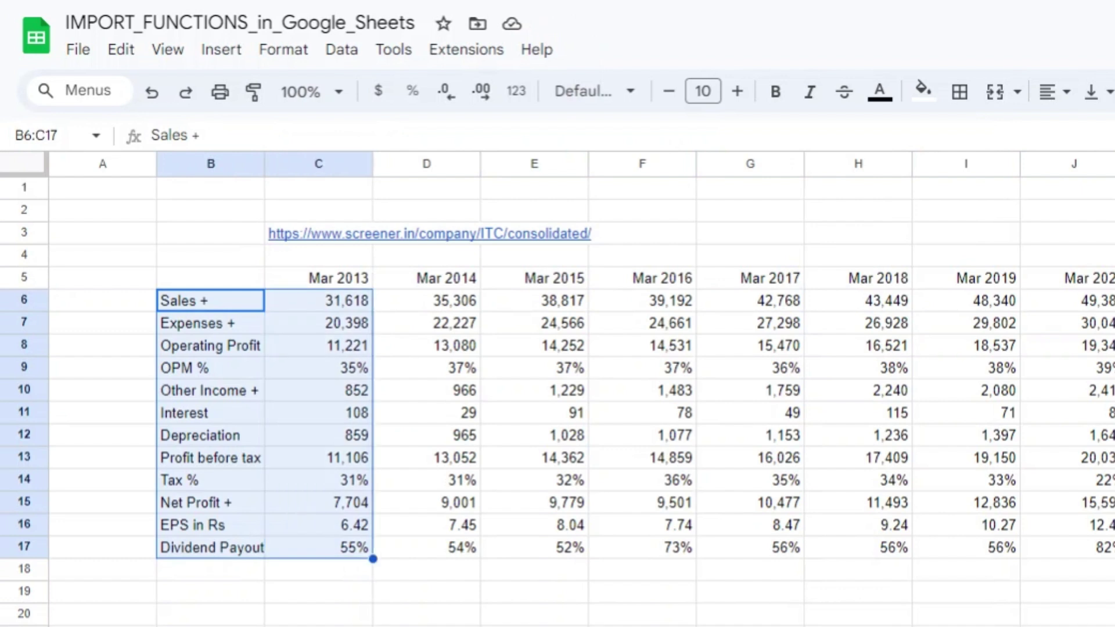
key("shift+Right")
key("shift+Right")
key("shift+Right")
key("shift+Up")
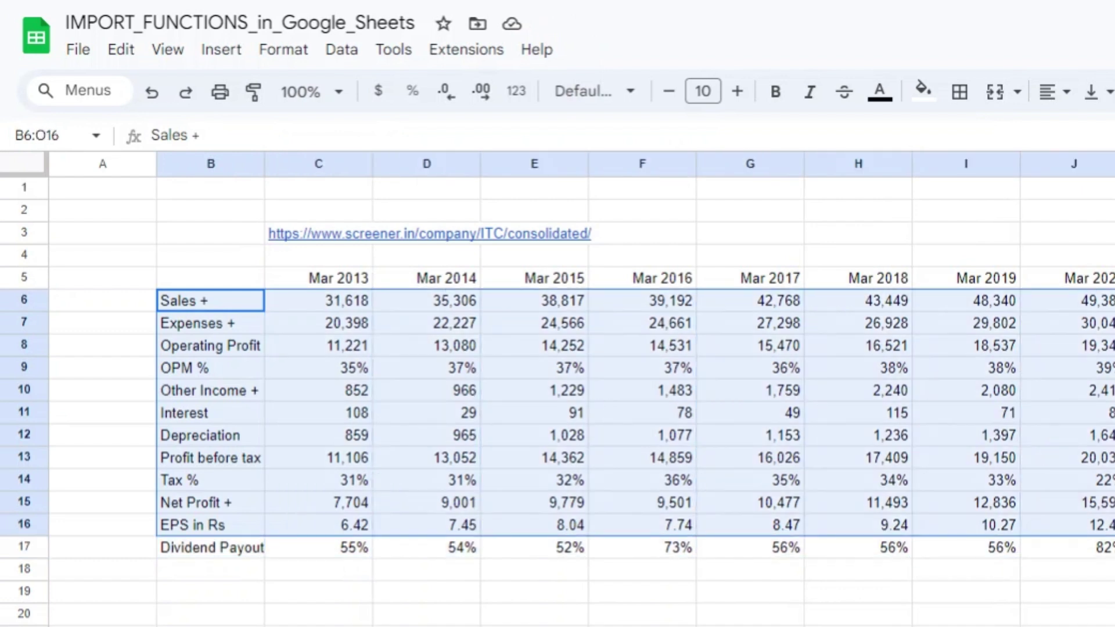
Step: Check the formula cell B5, the Mar 2013 header and the URL cell C3
key("Up")
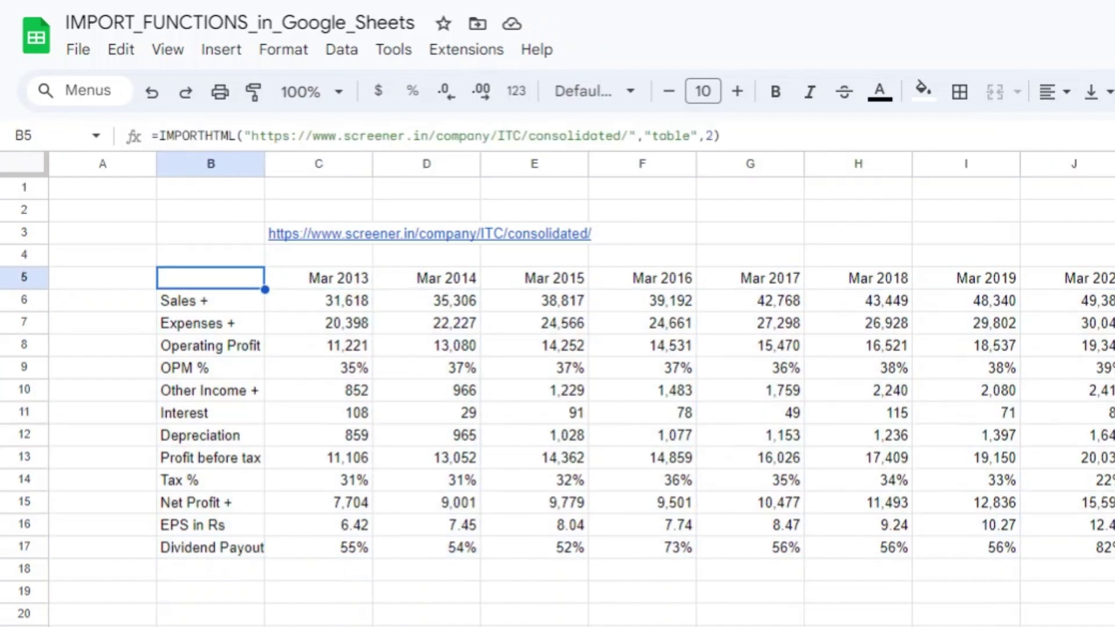
key("Right")
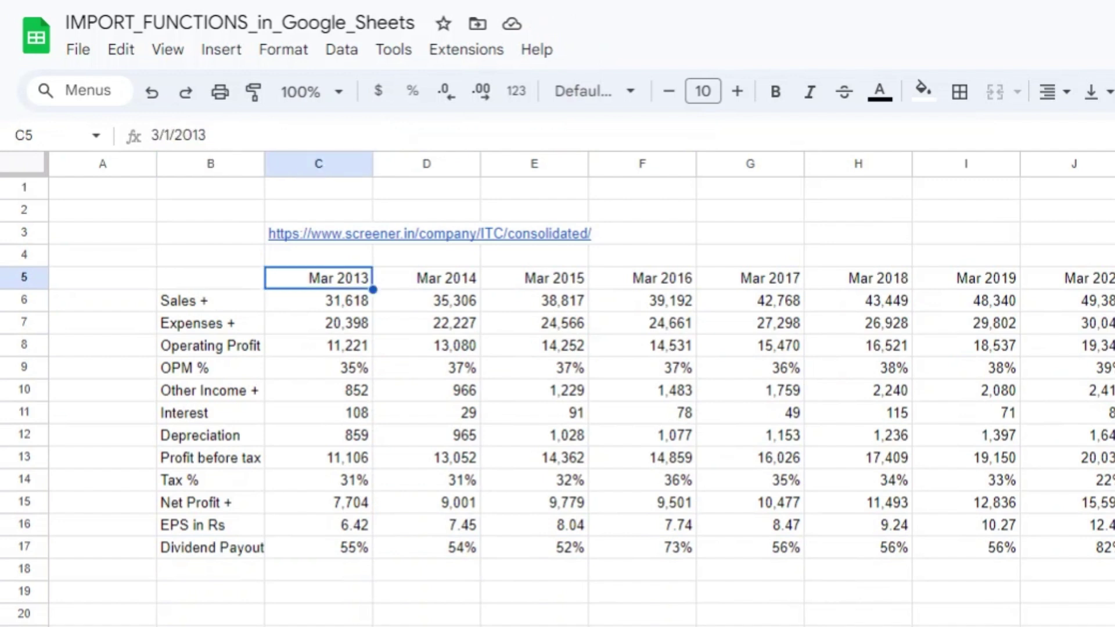
key("Up")
key("Up")
key("Down")
key("Down")
key("Left")
Step: Replace the hard-coded URL in B5's formula with the absolute reference $C$3
left_click_drag(636, 135, 244, 135)
key("BackSpace")
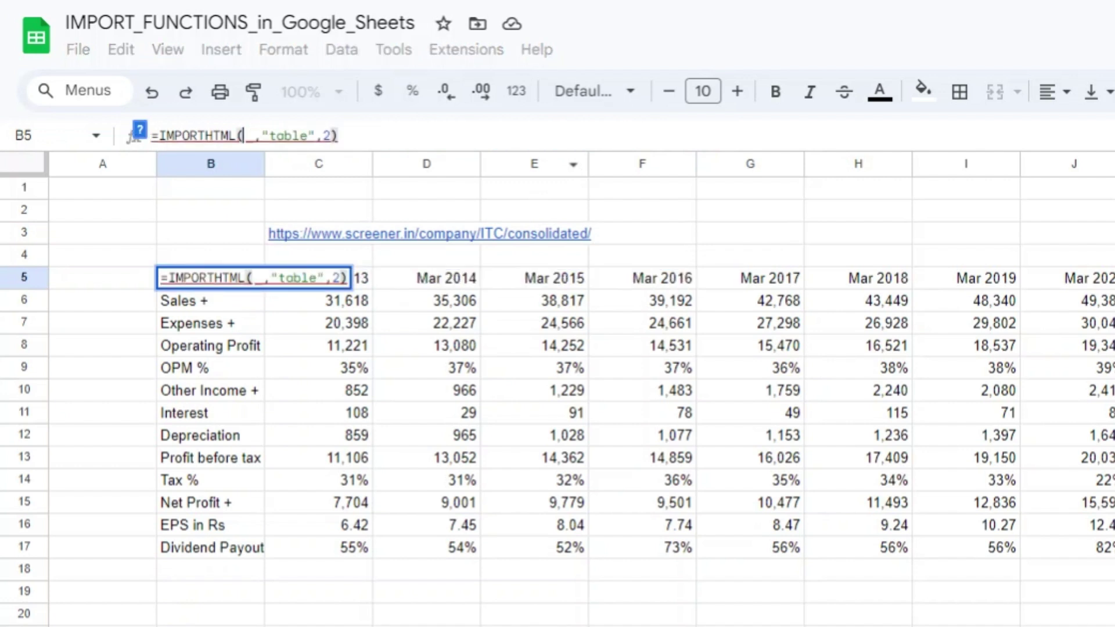
left_click(353, 235)
key("F4")
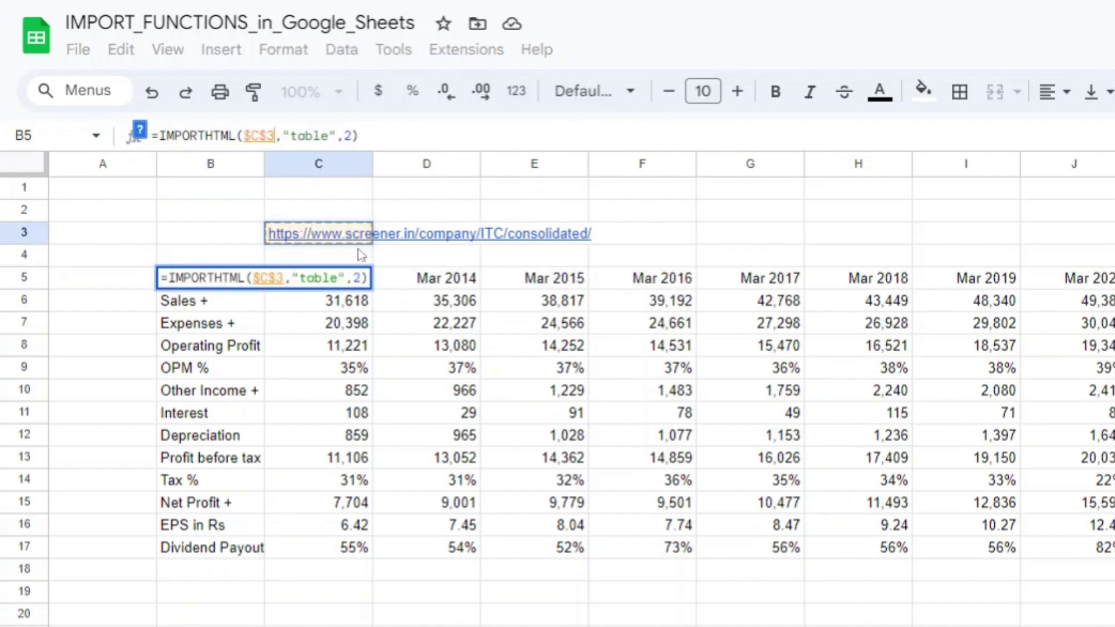
key("Return")
key("Up")
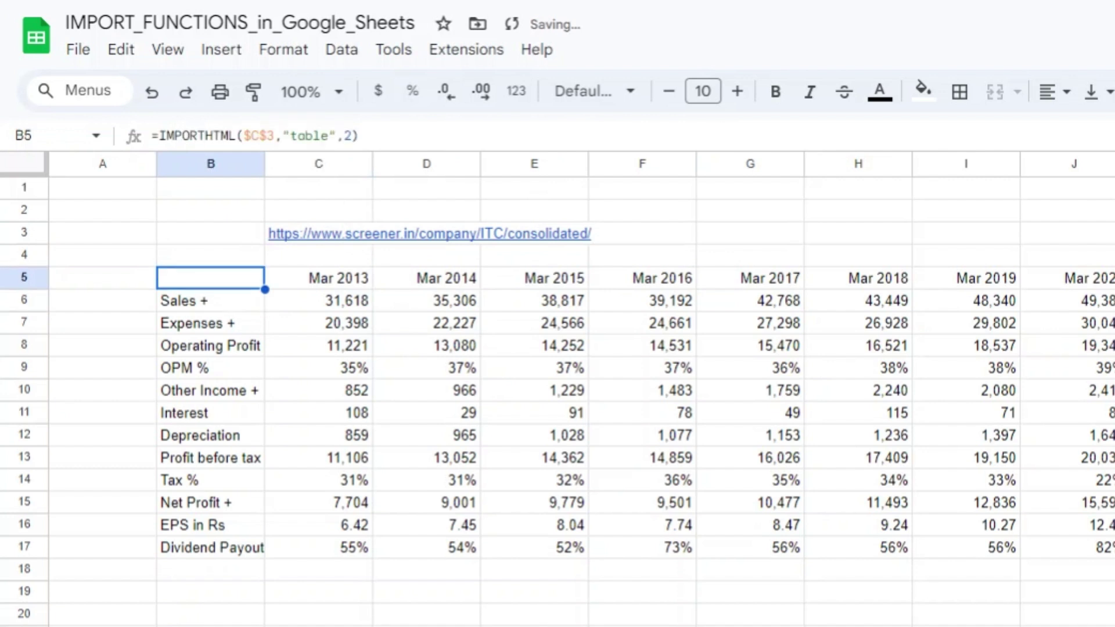
Step: Change the ticker in C3's URL from ITC to SBIN
mouse_move(358, 238)
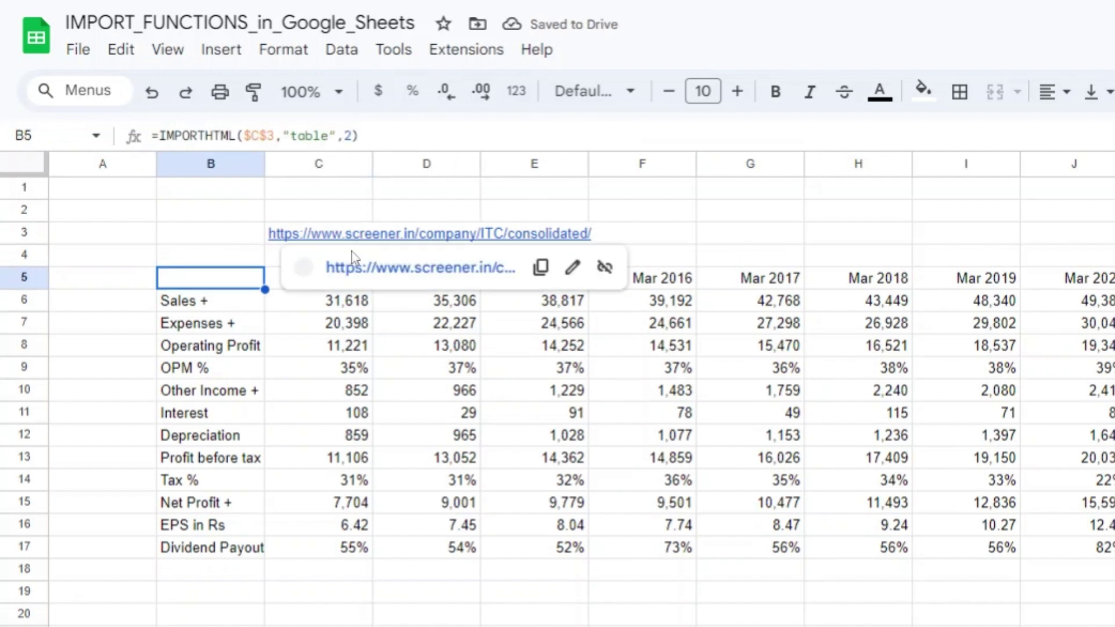
left_click(401, 189)
left_click(357, 216)
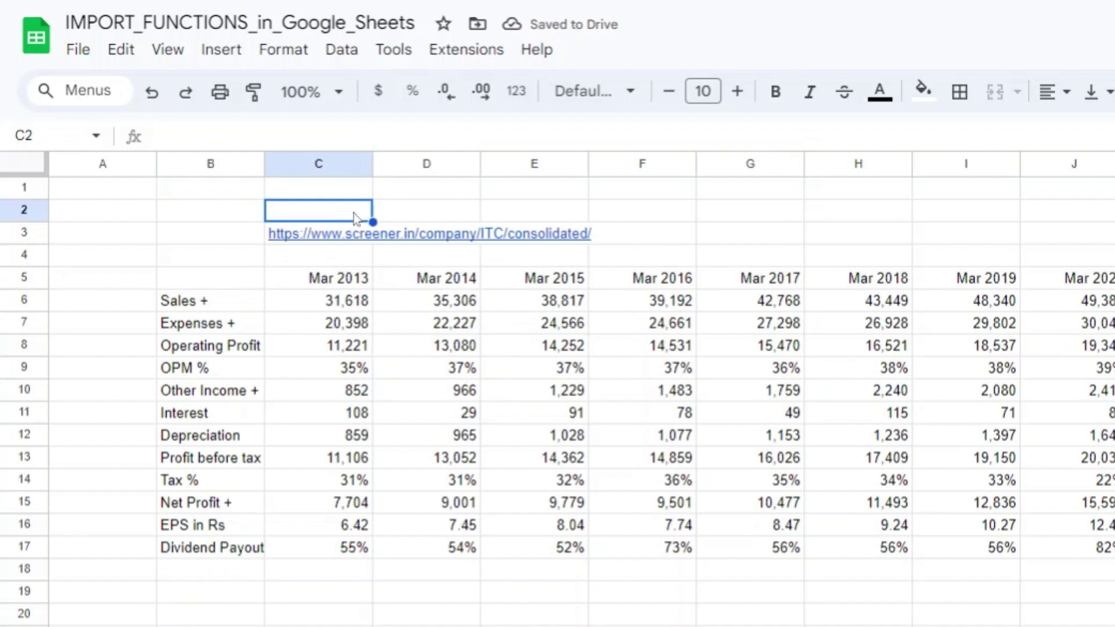
key("Down")
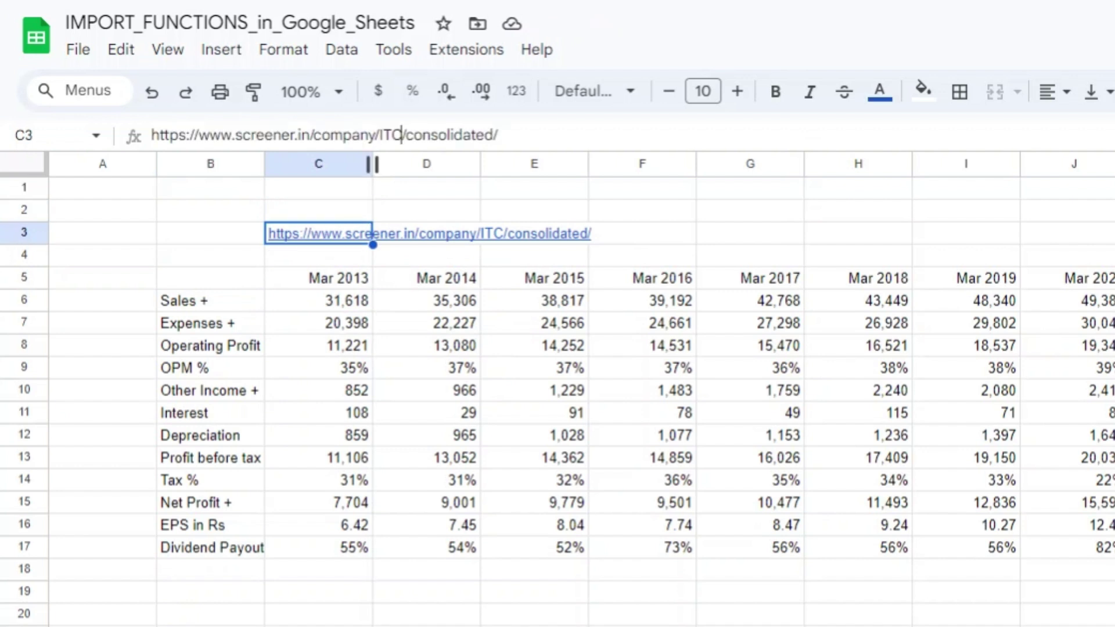
key("BackSpace")
key("BackSpace")
key("BackSpace")
type("SBIN")
key("Return")
Step: Look over SBIN's imported Revenue, Interest and Financing Profit down to Mar 2017
key("Up")
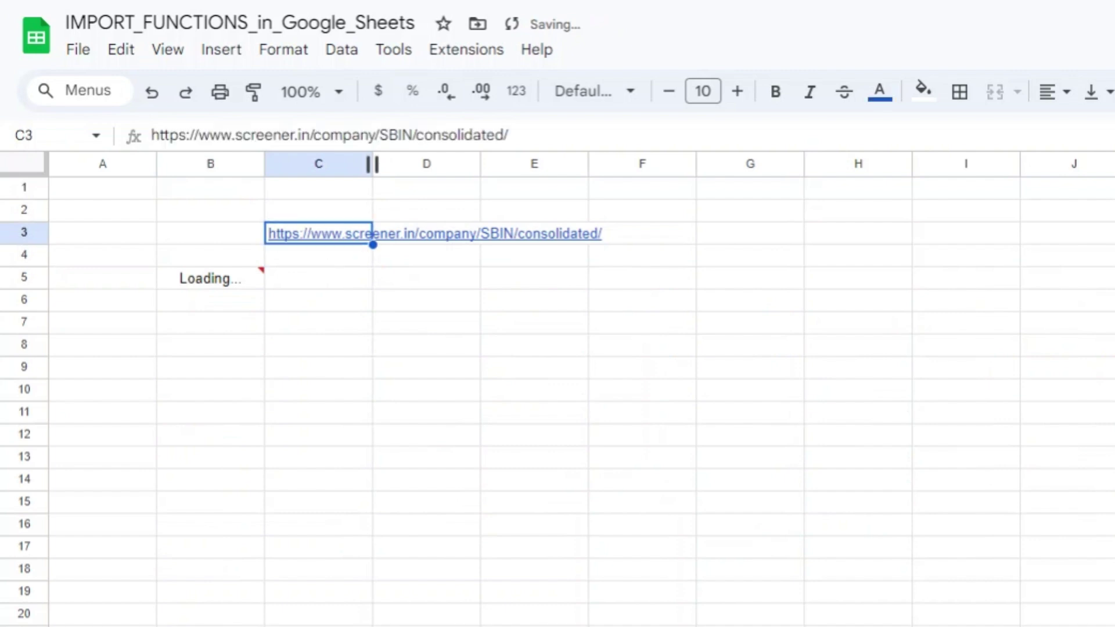
key("Down")
key("Down")
key("Down")
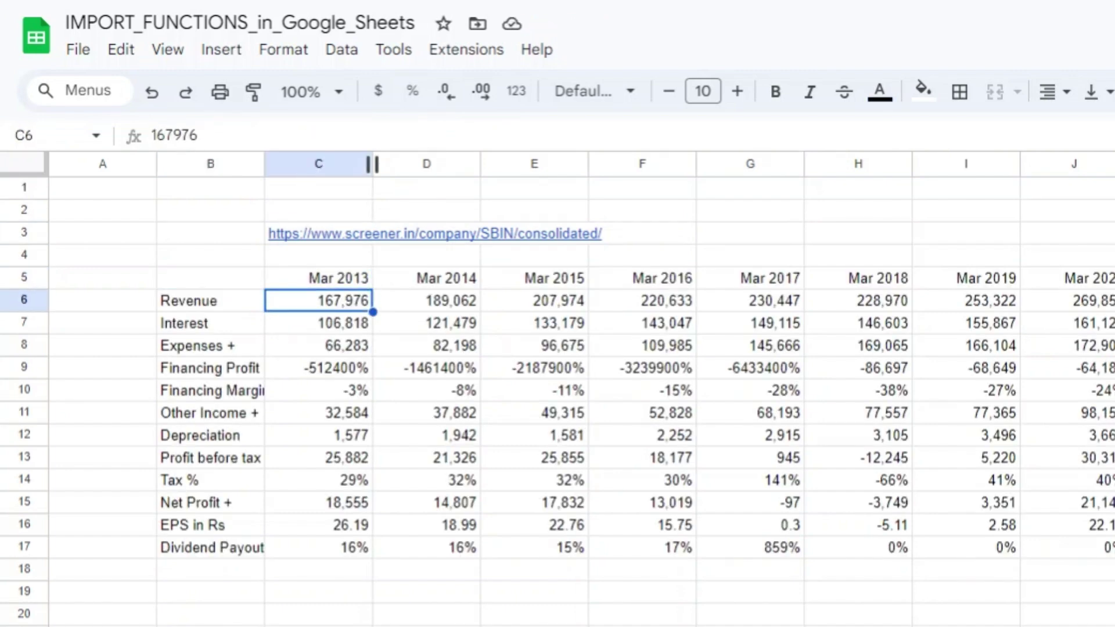
key("Up")
key("Left")
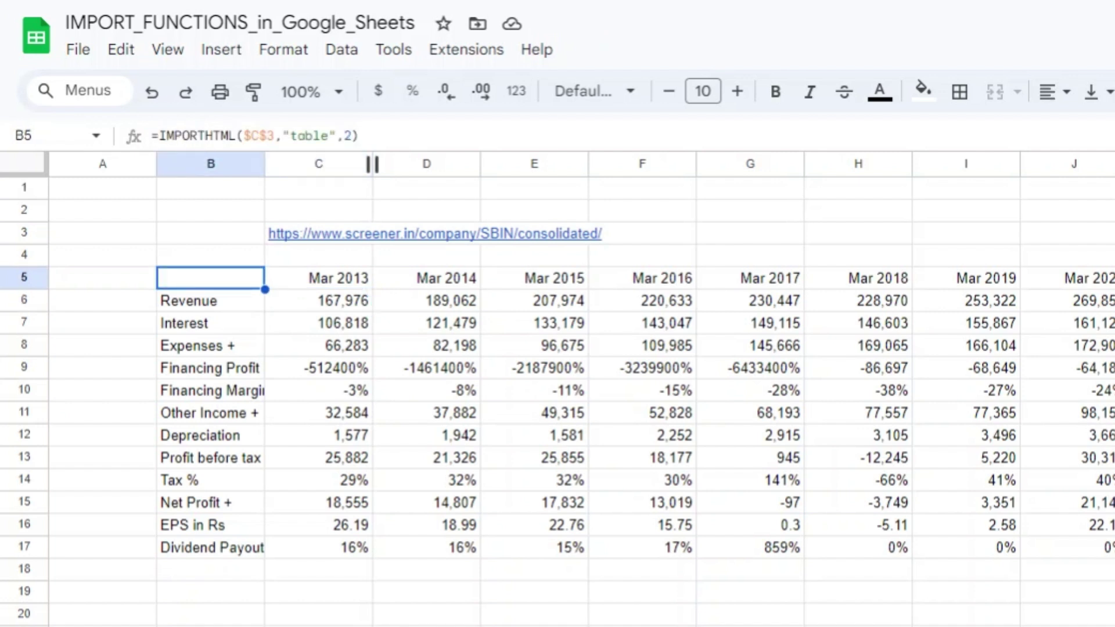
key("shift+Down")
key("shift+Down")
key("shift+Right")
key("shift+Down")
key("shift+Down")
key("shift+Down")
key("shift+Down")
key("shift+Down")
key("shift+Down")
key("shift+Down")
key("shift+Right")
key("Down")
key("Down")
key("Right")
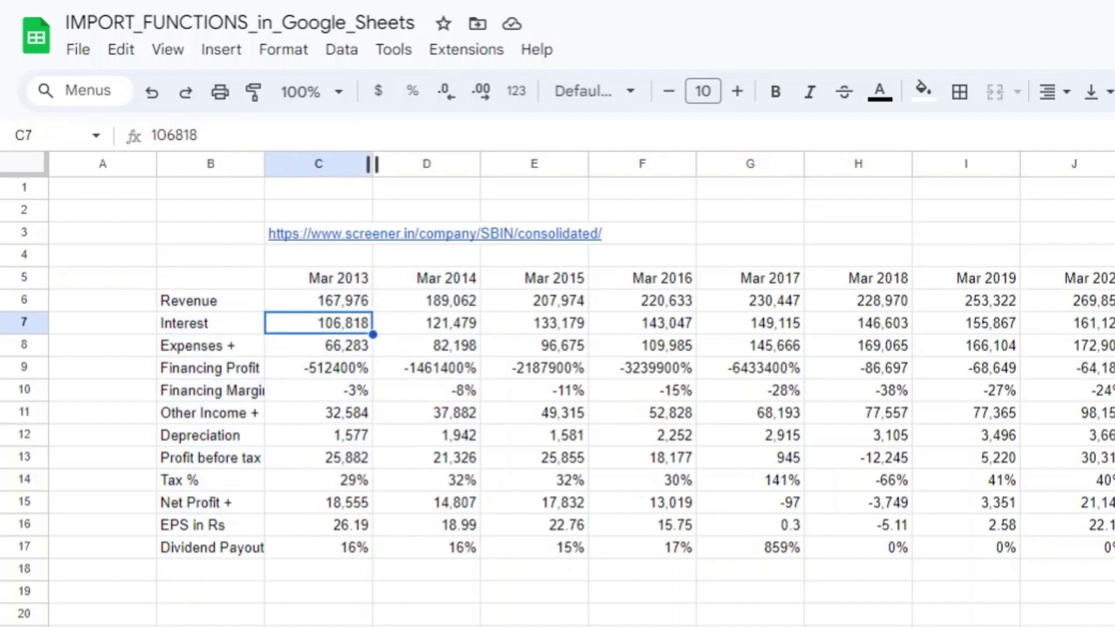
key("Down")
key("Right")
key("Right")
key("Right")
key("Right")
key("Down")
key("shift+Left")
key("shift+Left")
key("shift+Left")
key("shift+Left")
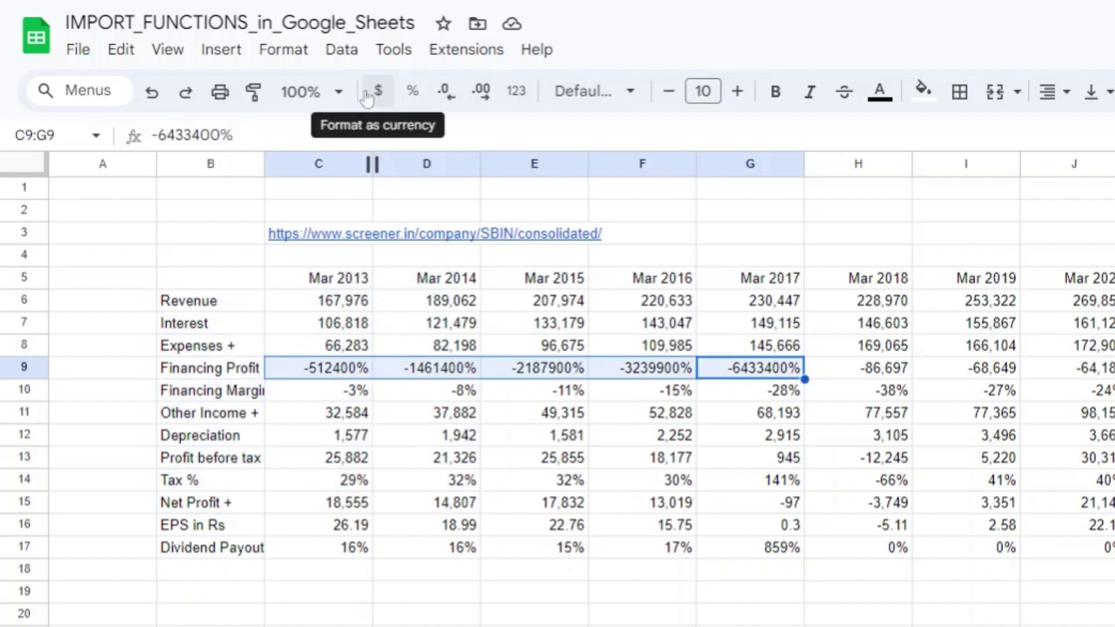
left_click(283, 49)
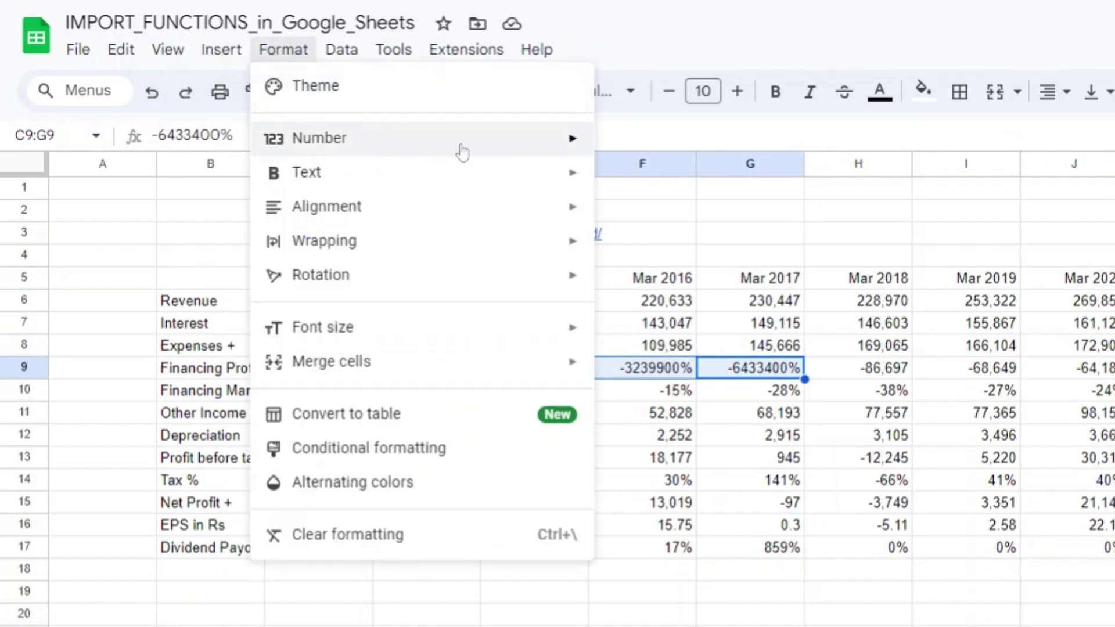
mouse_move(458, 143)
left_click(642, 146)
left_click(524, 328)
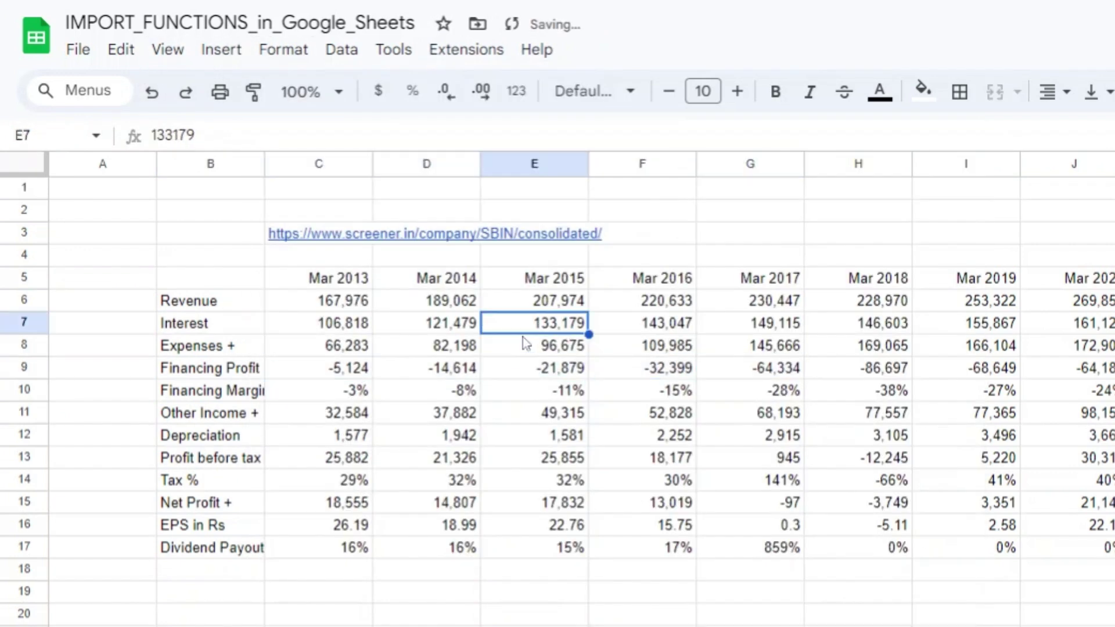
key("Left")
key("Left")
key("Up")
key("Up")
key("Up")
key("Left")
key("Down")
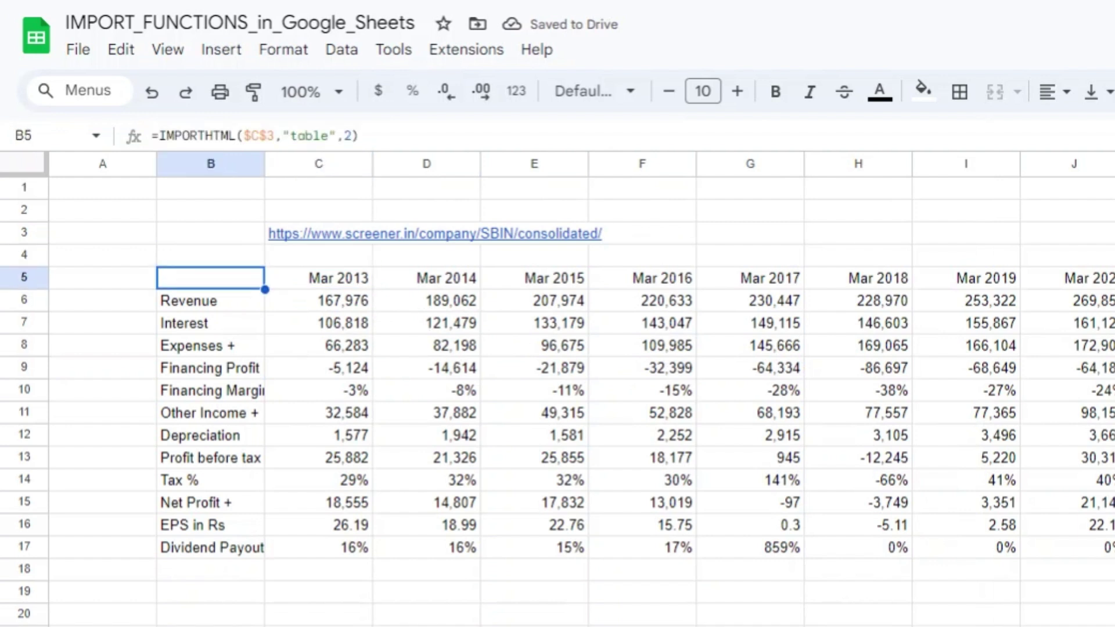
left_click(275, 135)
left_click_drag(274, 136, 244, 135)
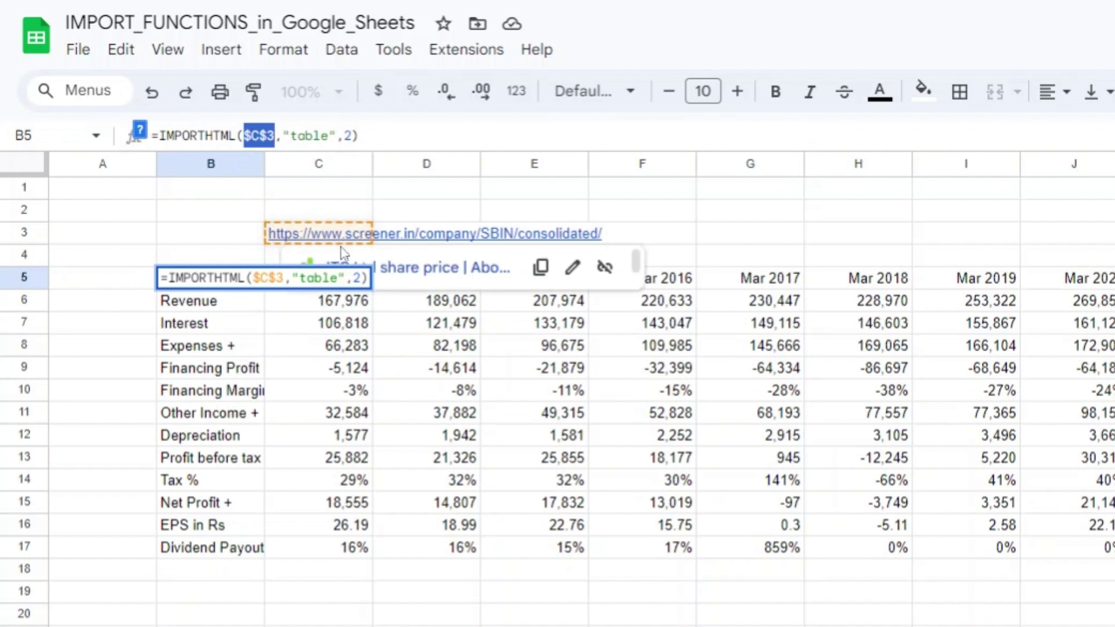
key("Escape")
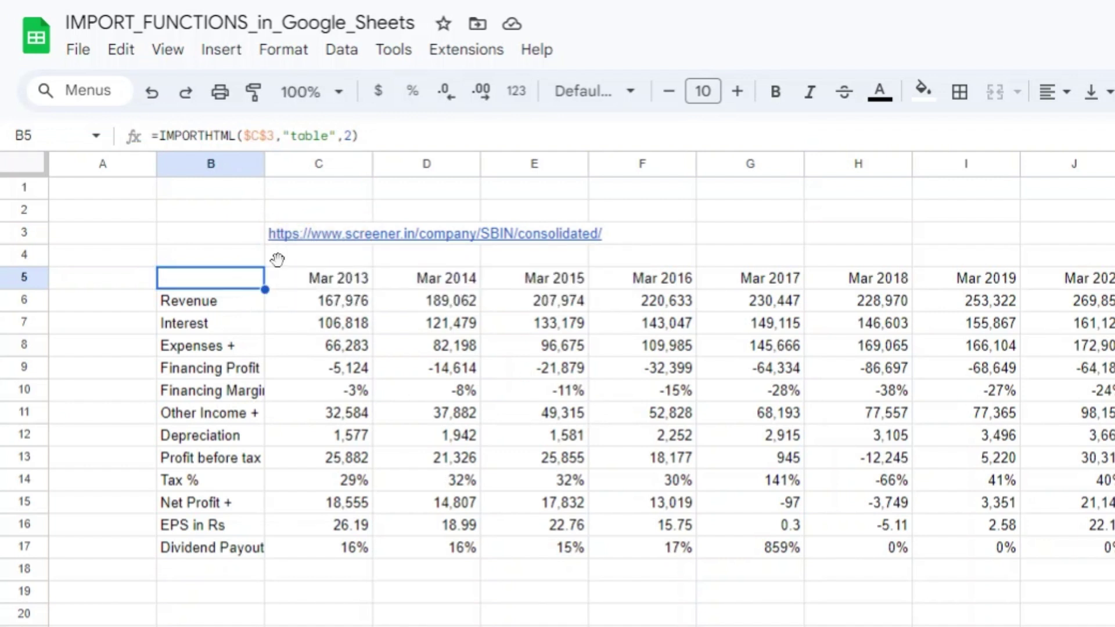
mouse_move(527, 244)
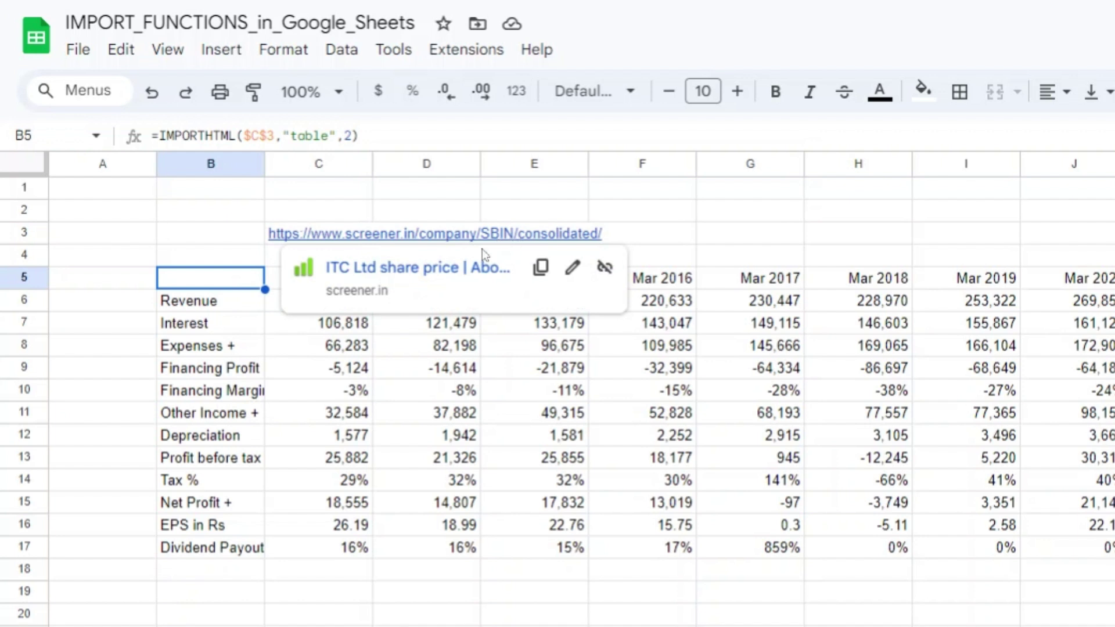
left_click(260, 135)
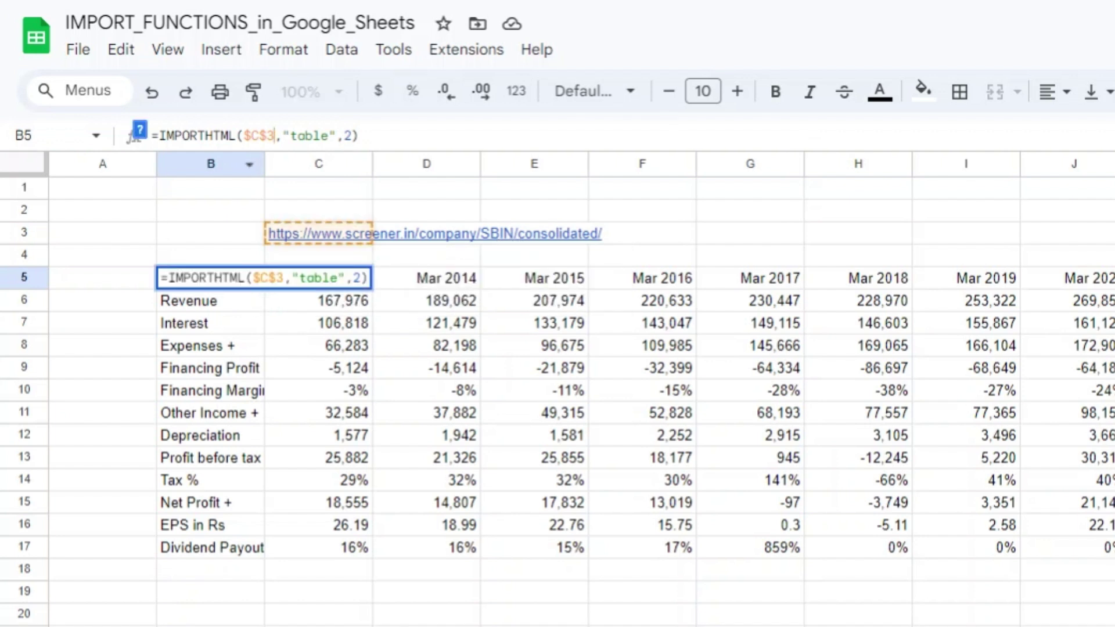
key("BackSpace")
key("BackSpace")
key("BackSpace")
key("BackSpace")
type("\"")
key("ctrl+v")
key("Escape")
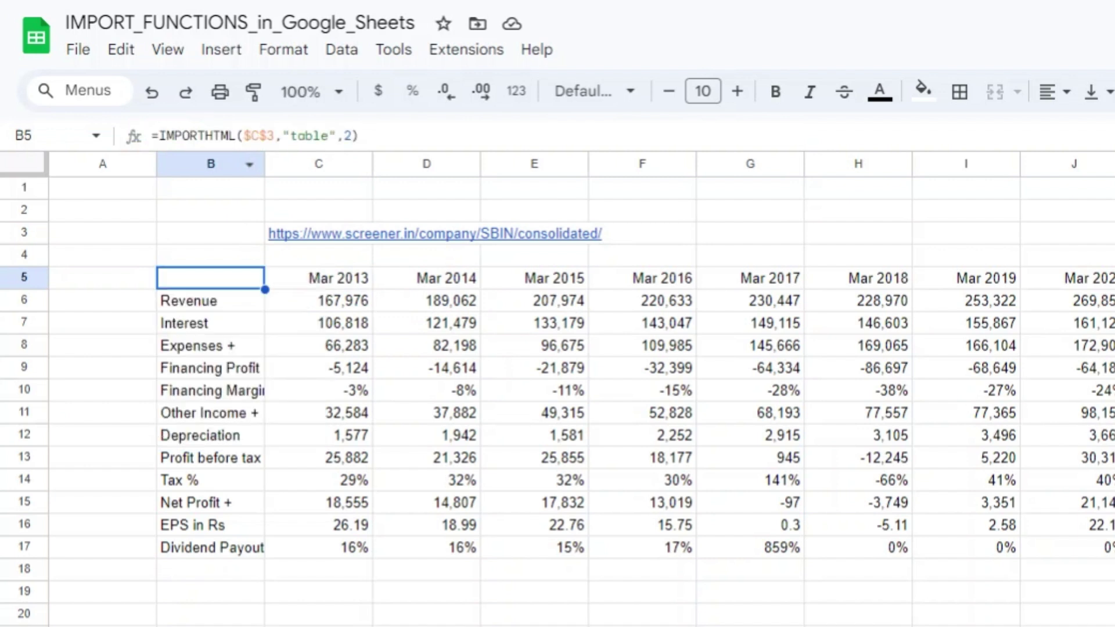
mouse_move(337, 237)
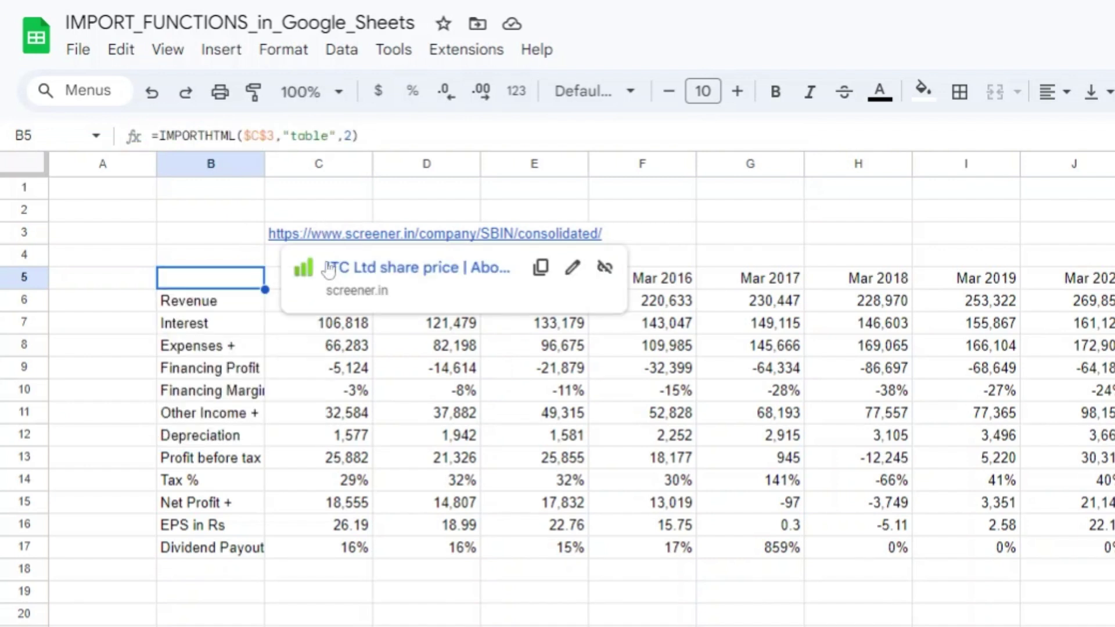
Step: Copy the screener.in URL from C3
left_click(361, 219)
key("Down")
key("ctrl+c")
Step: In B5's formula, replace $C$3 with the pasted screener.in URL in quotes
left_click(224, 261)
left_click(230, 280)
left_click(256, 135)
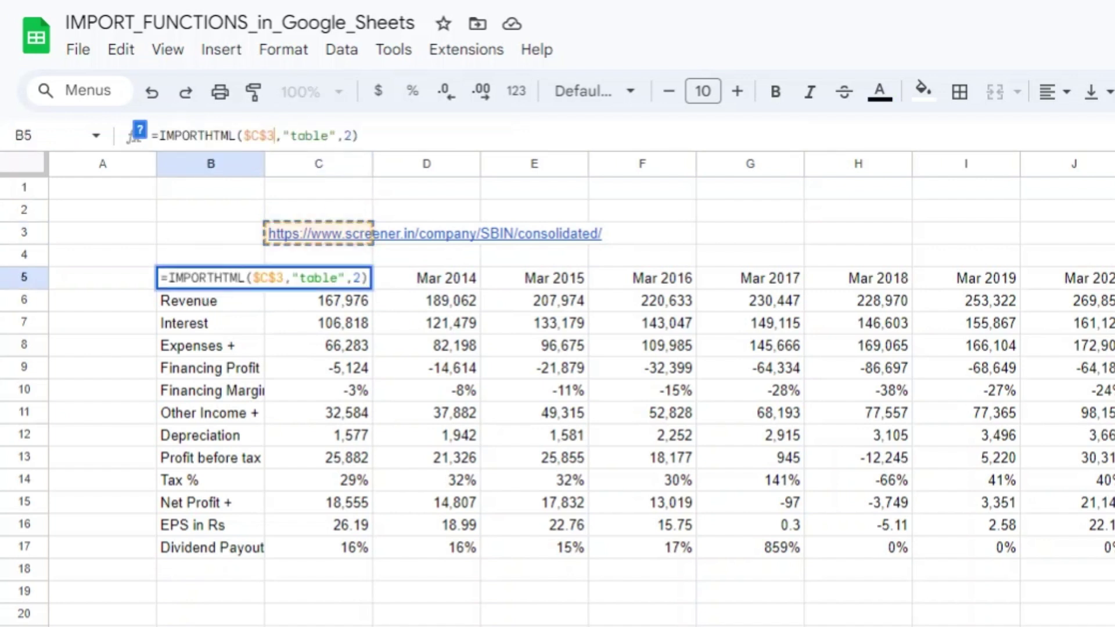
key("BackSpace")
key("BackSpace")
key("BackSpace")
key("BackSpace")
type("\"")
key("ctrl+v")
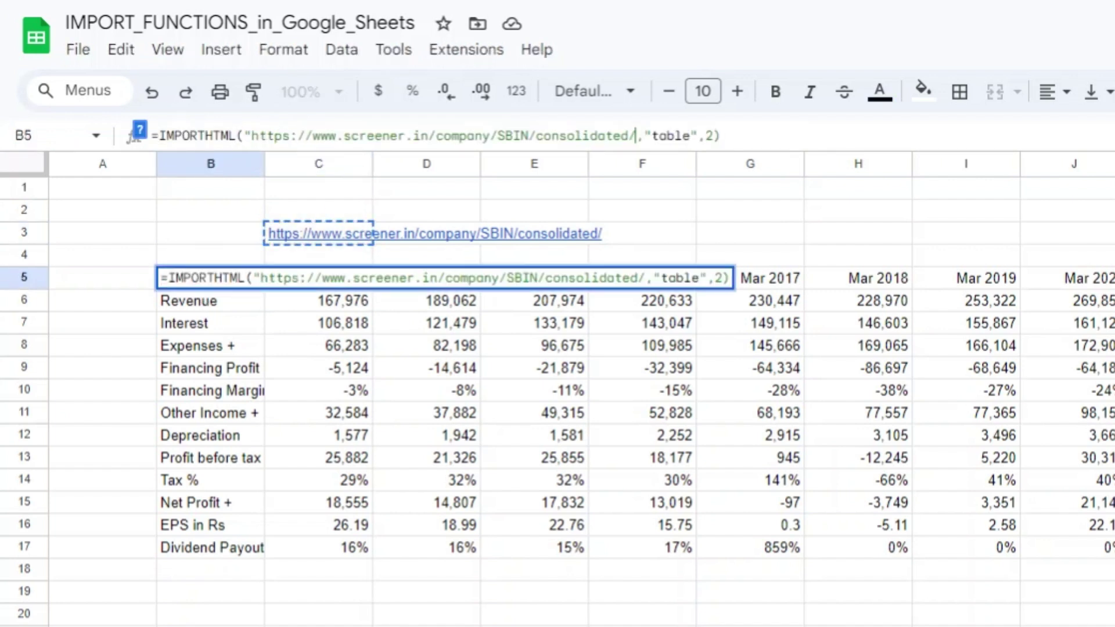
type("\"")
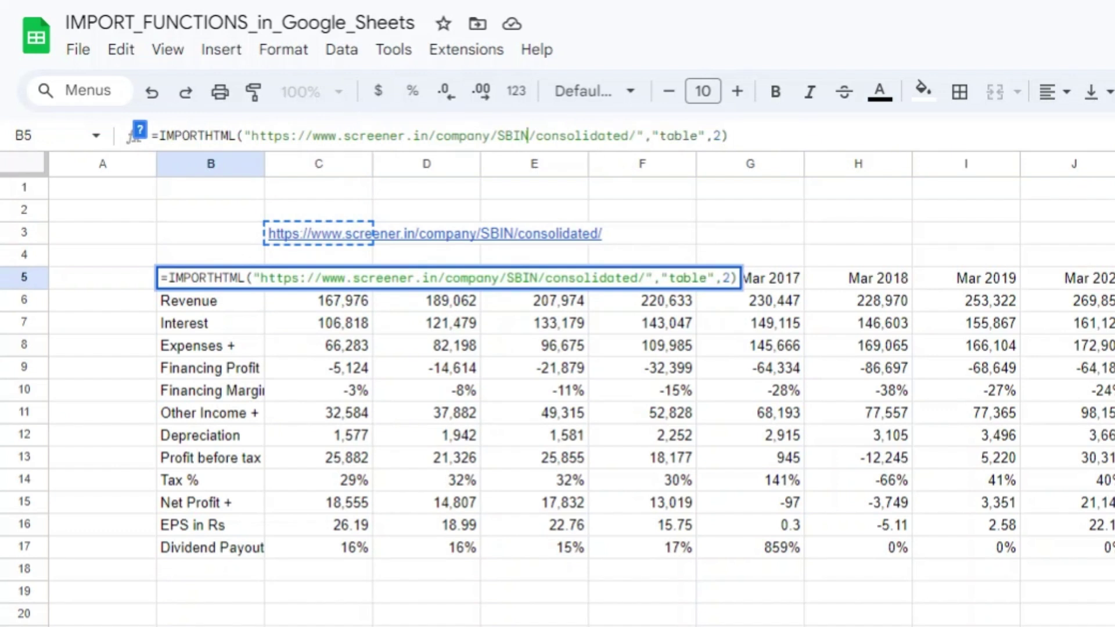
Step: Swap the URL's ticker for &$C$3& so it reads "…/company/"&$C$3&"/consolidated/"
key("BackSpace")
key("BackSpace")
key("BackSpace")
key("BackSpace")
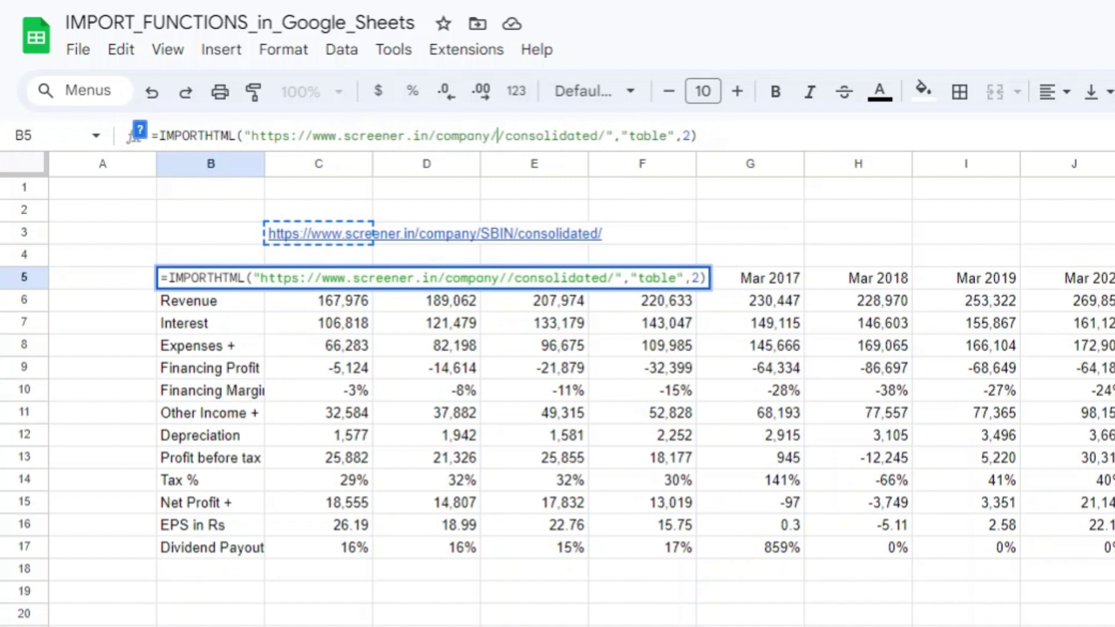
type("\"&")
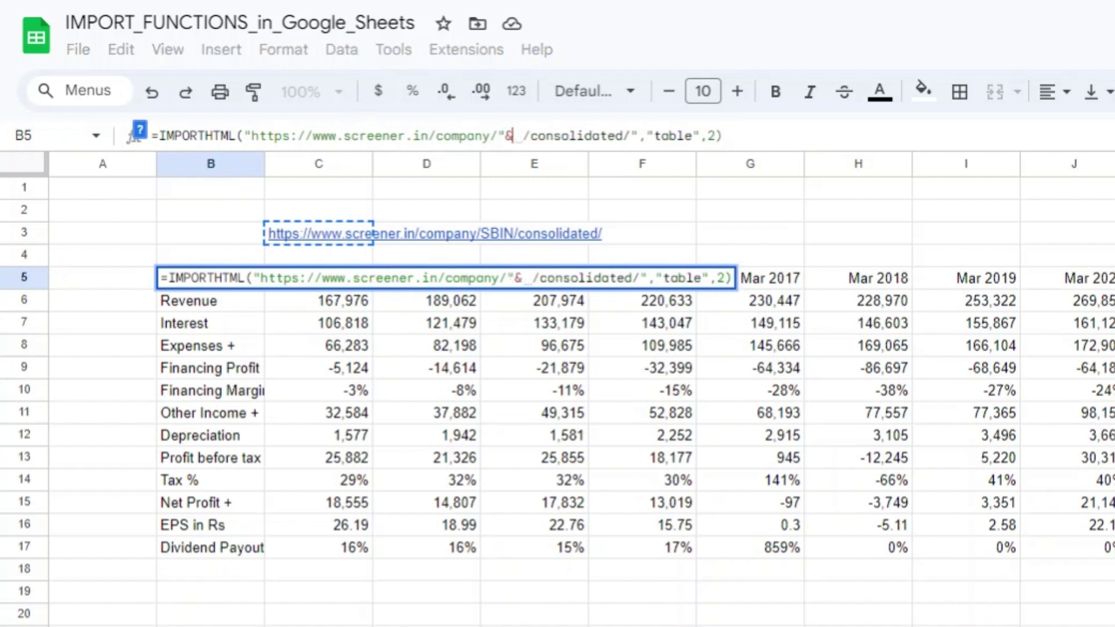
left_click(349, 236)
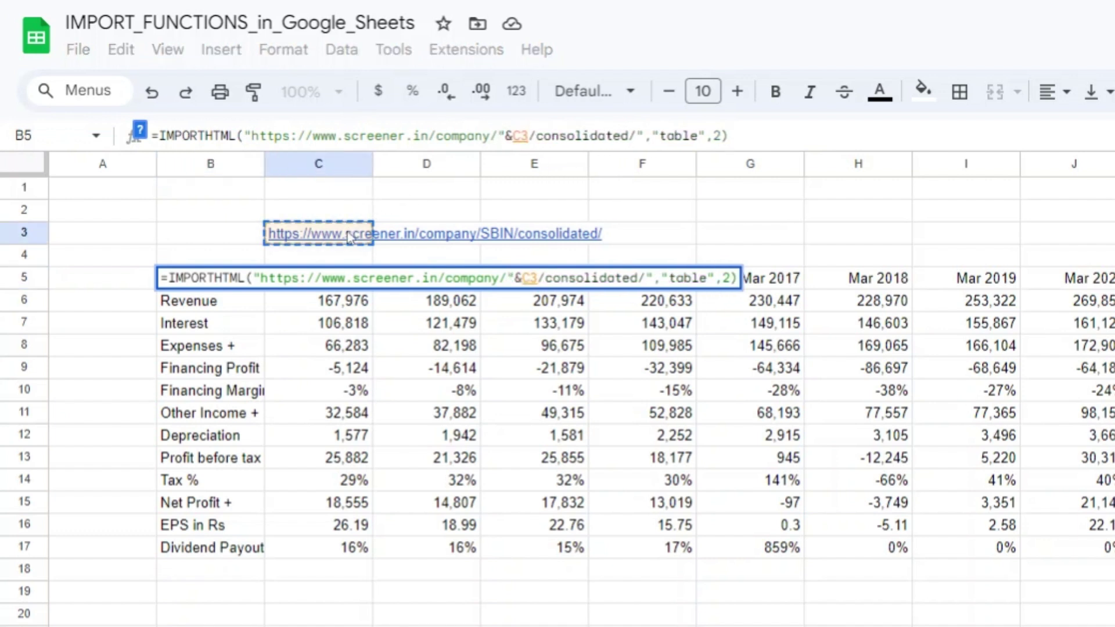
key("F4")
type("&")
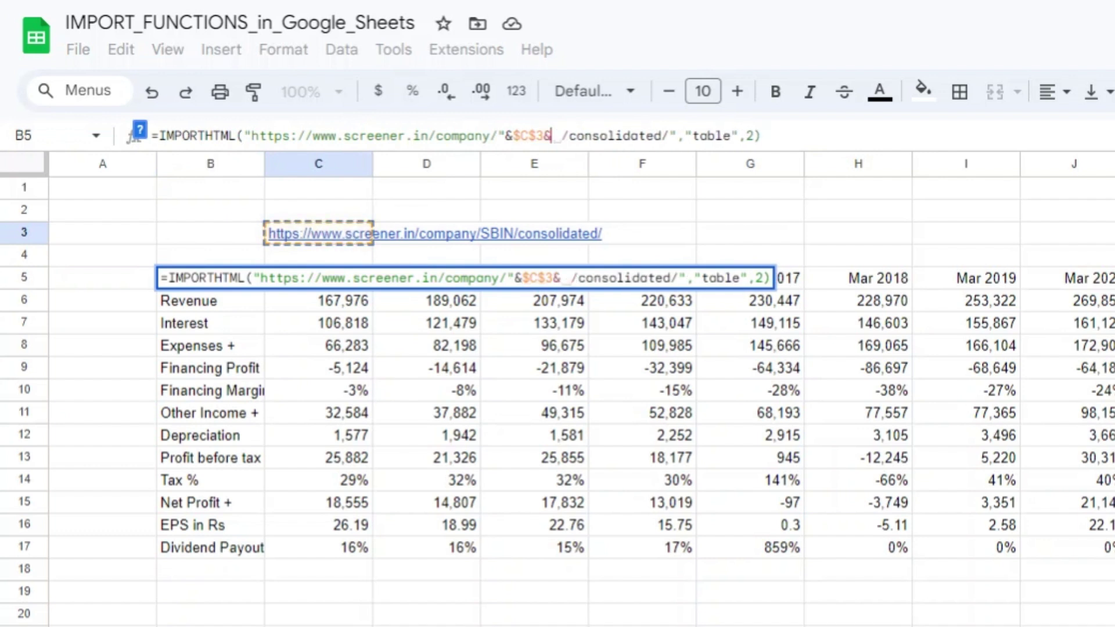
type("\"")
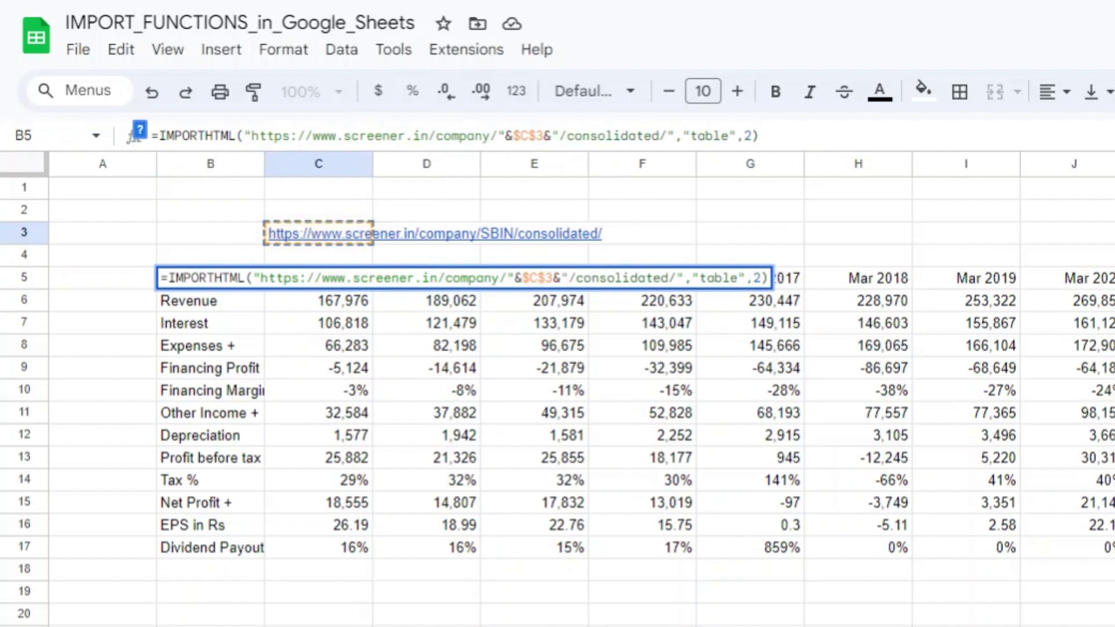
left_click(758, 135)
Step: Commit the rebuilt IMPORTHTML formula in B5, which shows an error
key("Return")
left_click(210, 278)
left_click(319, 233)
left_click(318, 278)
left_click(318, 255)
Step: Enter just the ticker SBIN in C3 and check B5's result
left_click(371, 233)
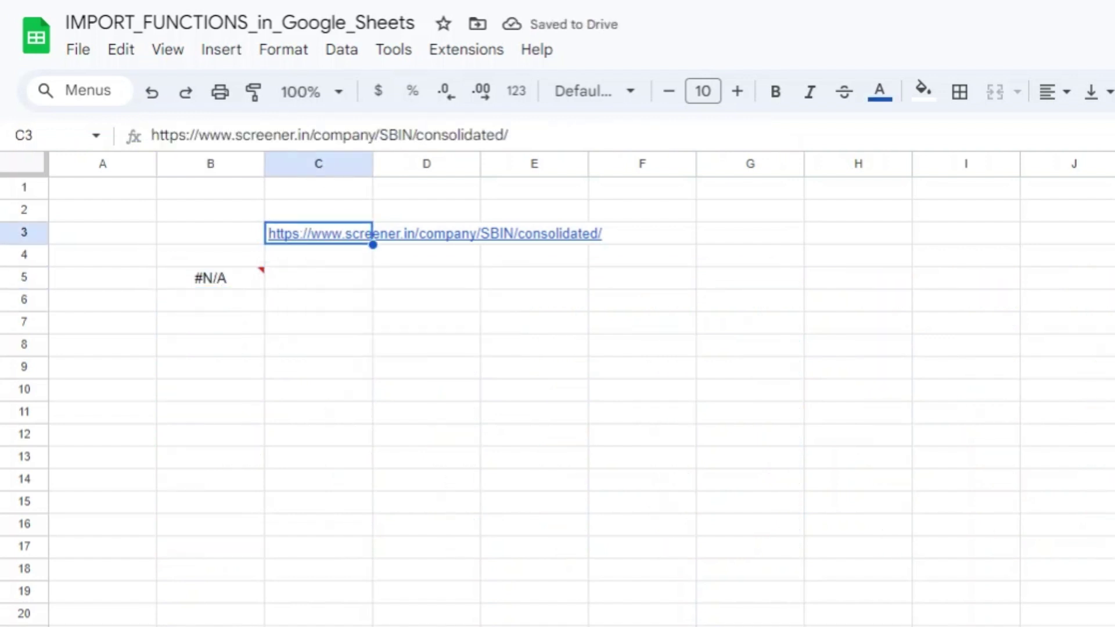
type("SBIN")
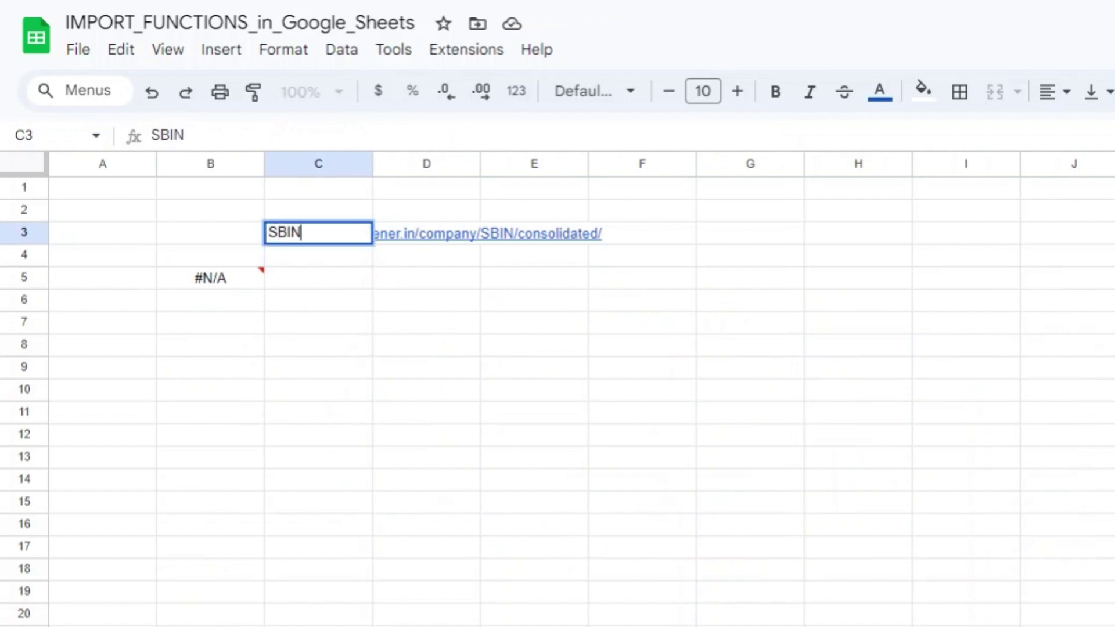
key("Return")
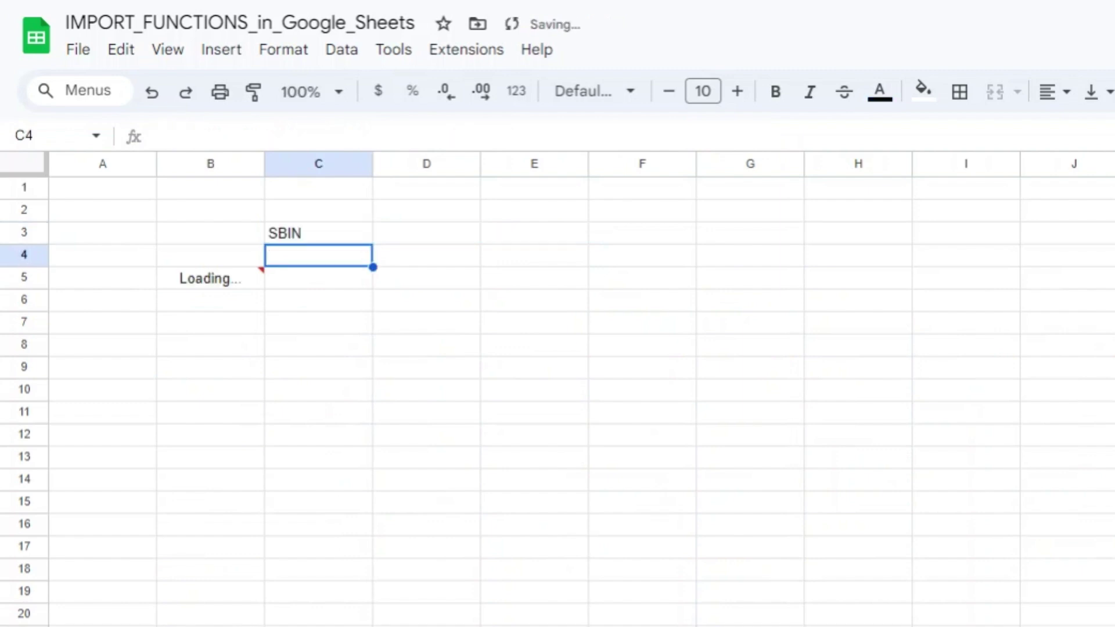
left_click(210, 278)
left_click(318, 233)
left_click(318, 277)
Step: Replace C3's ticker with ITC so ITC's annual figures from Mar 2013 load
left_click(318, 233)
type("ITC")
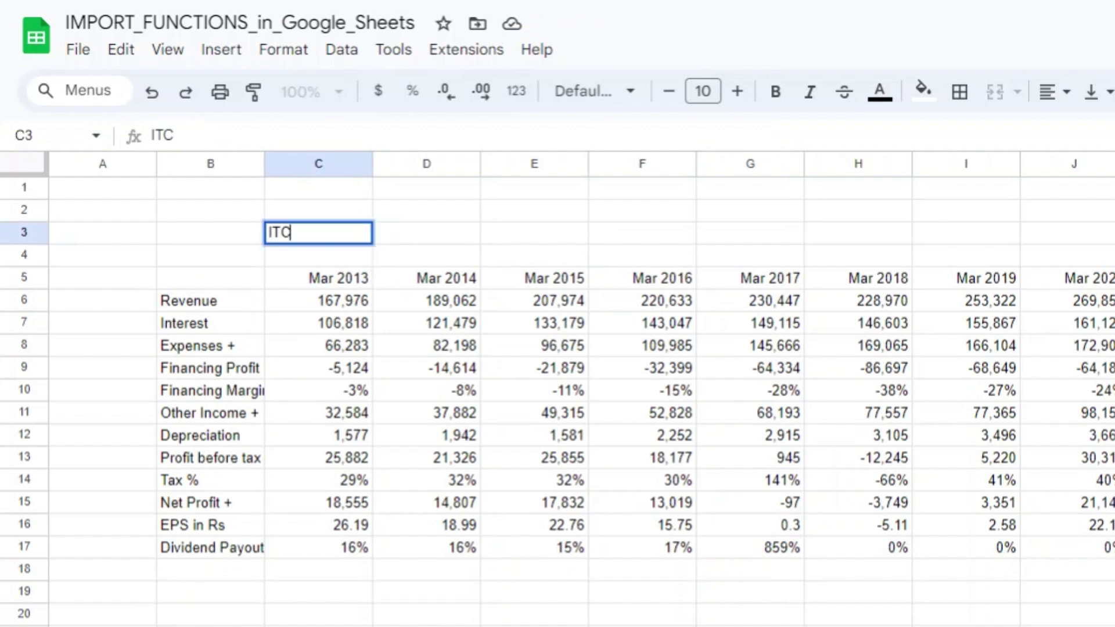
key("Return")
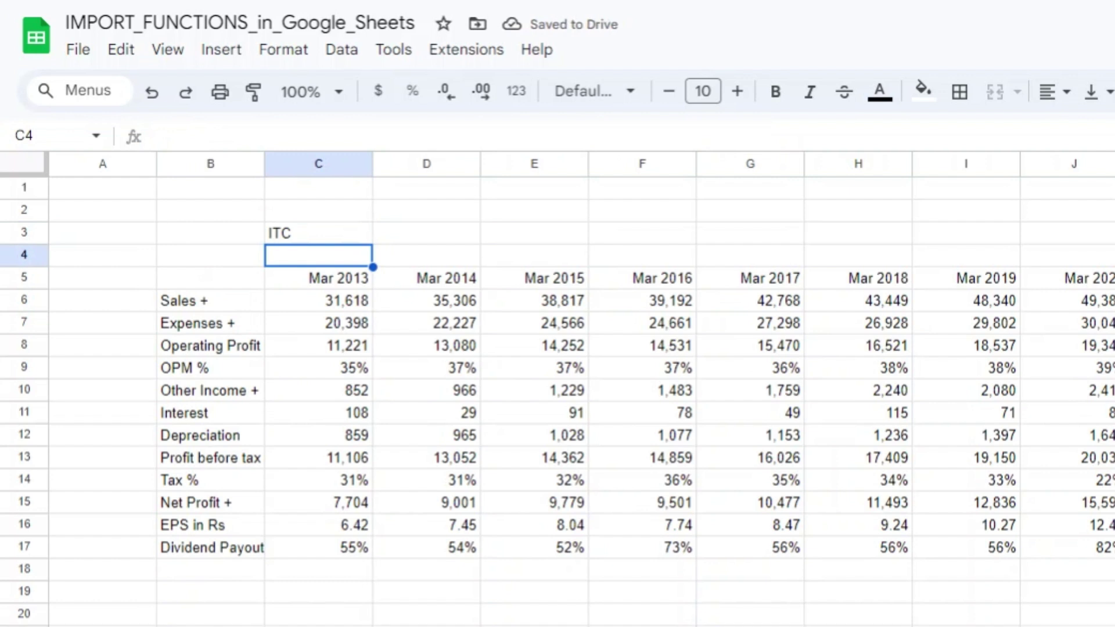
left_click(319, 278)
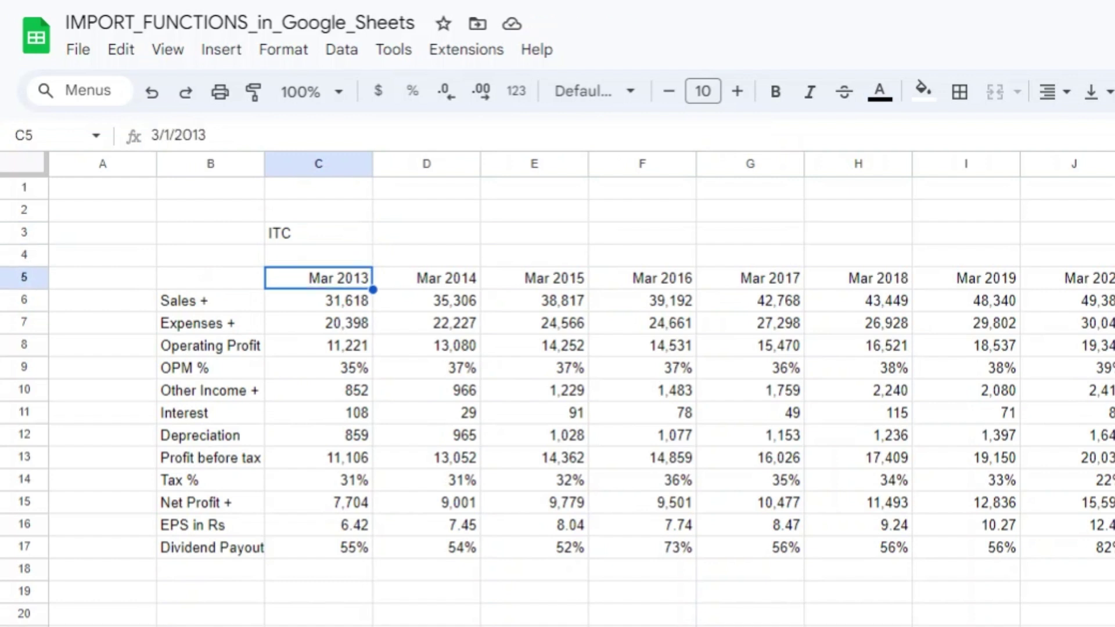
key("Up")
key("Up")
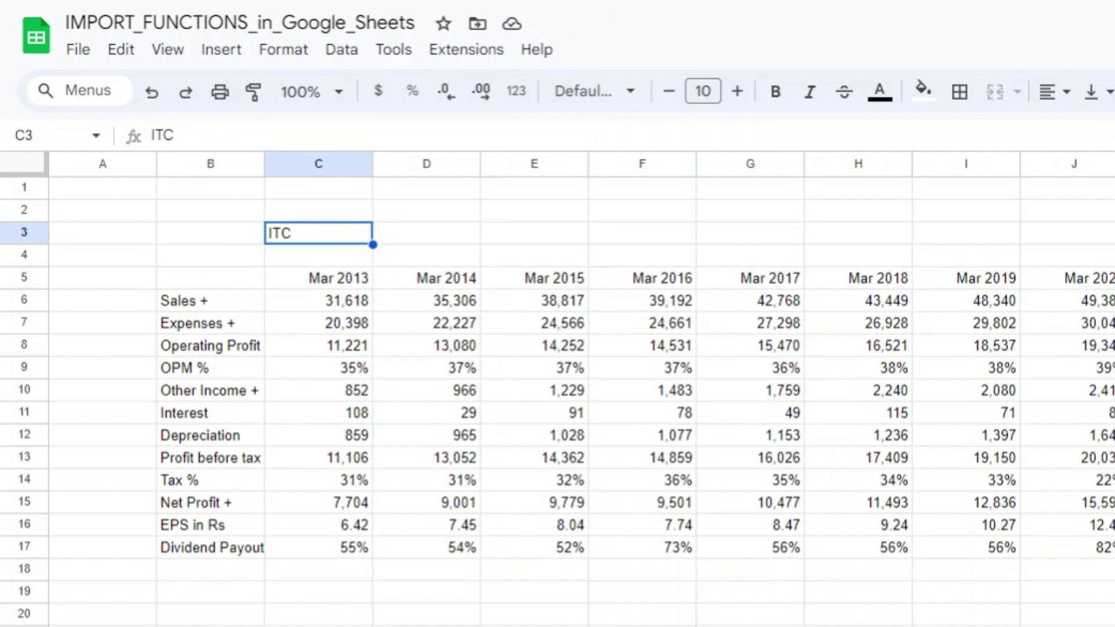
key("Down")
key("Down")
key("Up")
key("Up")
key("Down")
key("Down")
key("Left")
left_click(759, 135)
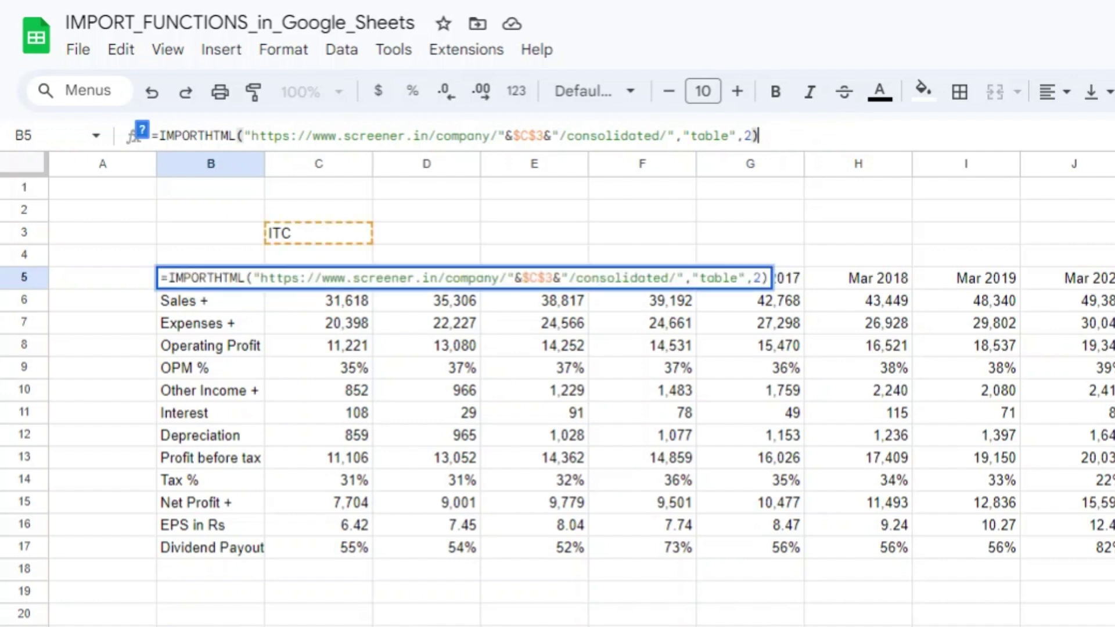
key("Return")
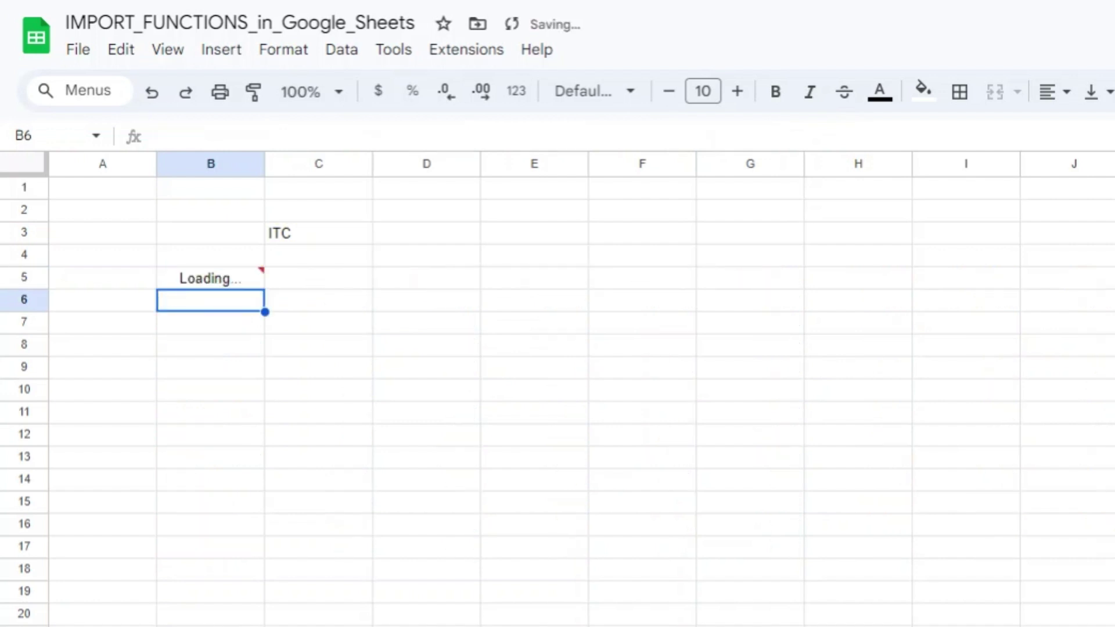
key("Right")
key("Up")
key("Up")
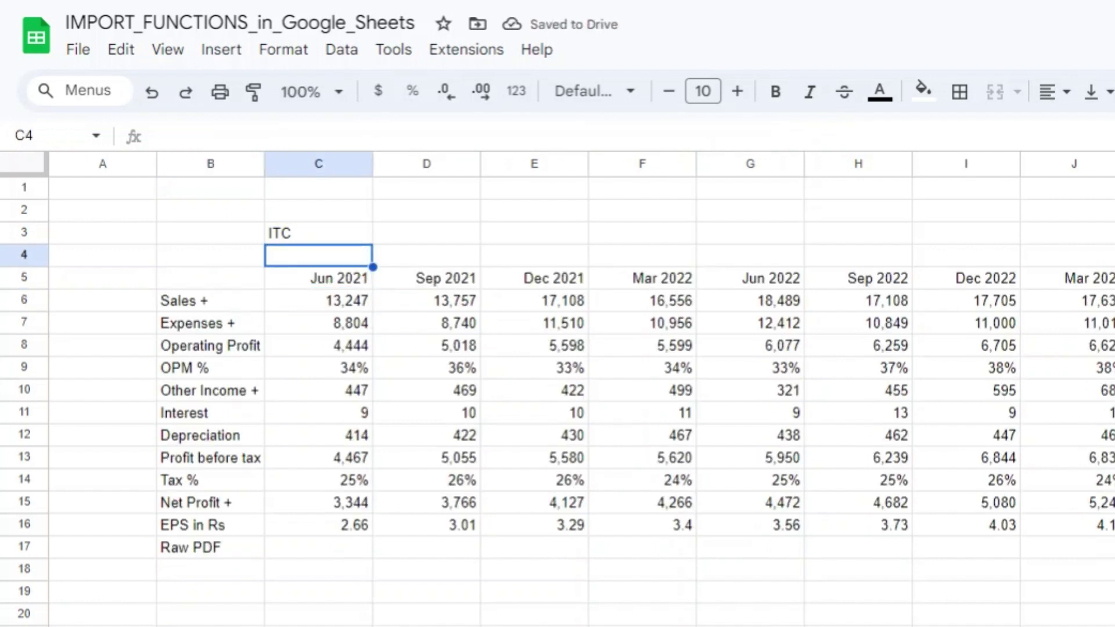
key("Down")
key("Up")
key("Up")
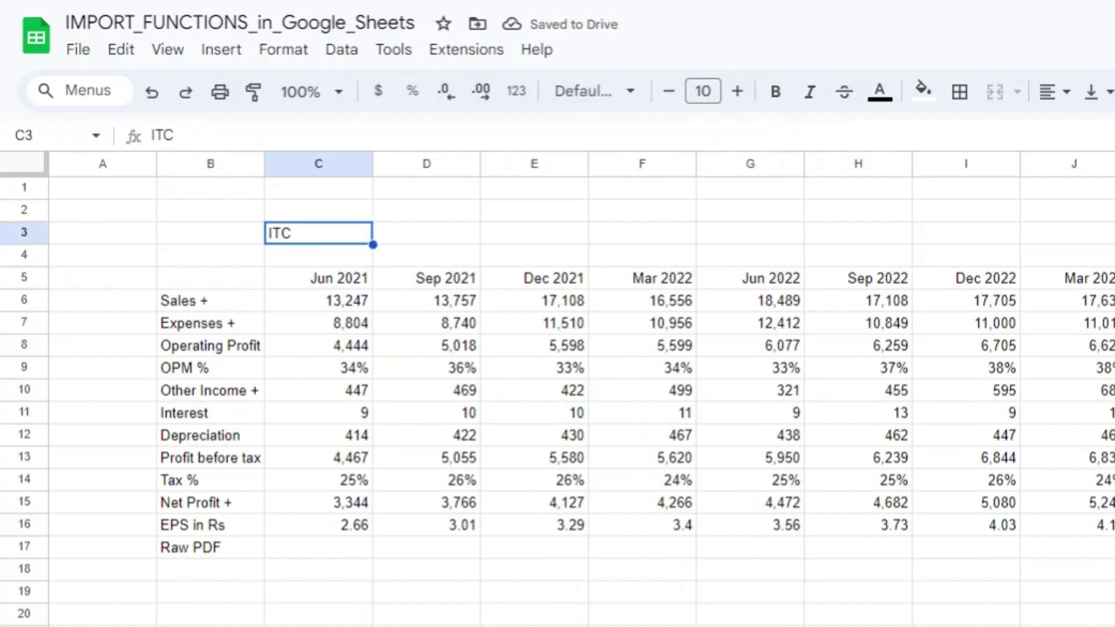
type("SBIN")
key("Return")
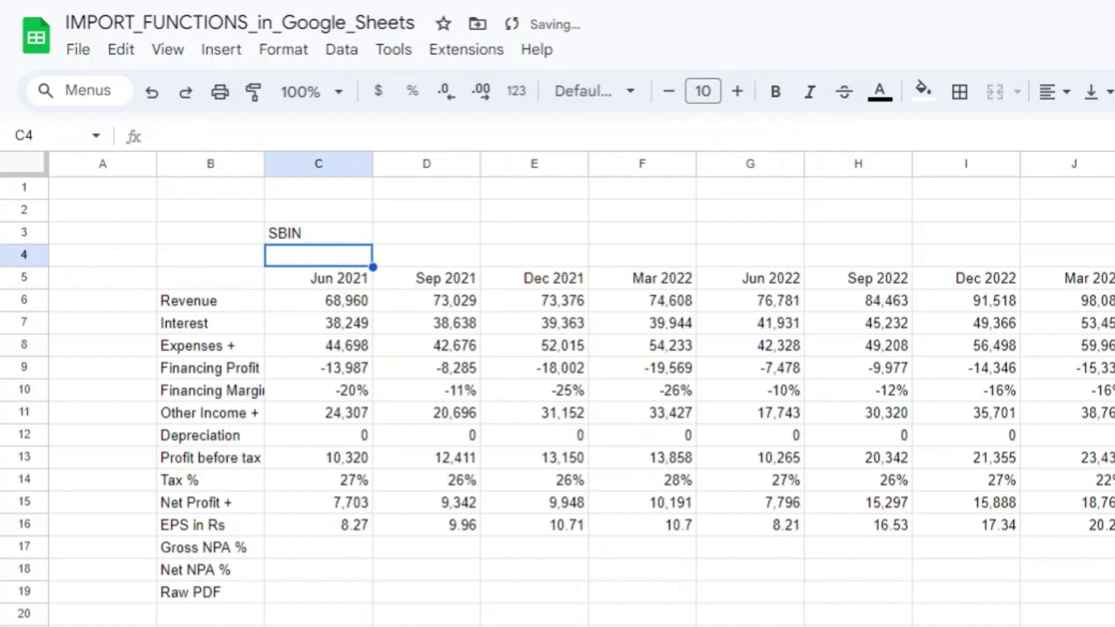
key("Down")
key("Down")
key("Down")
key("Down")
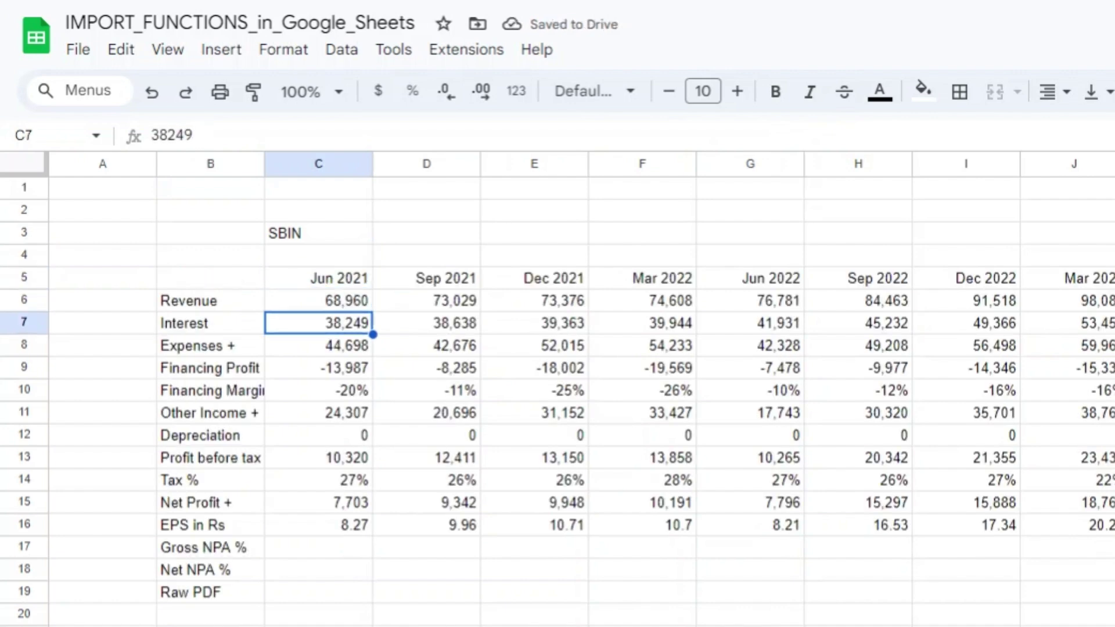
key("Down")
key("Right")
key("Right")
key("Left")
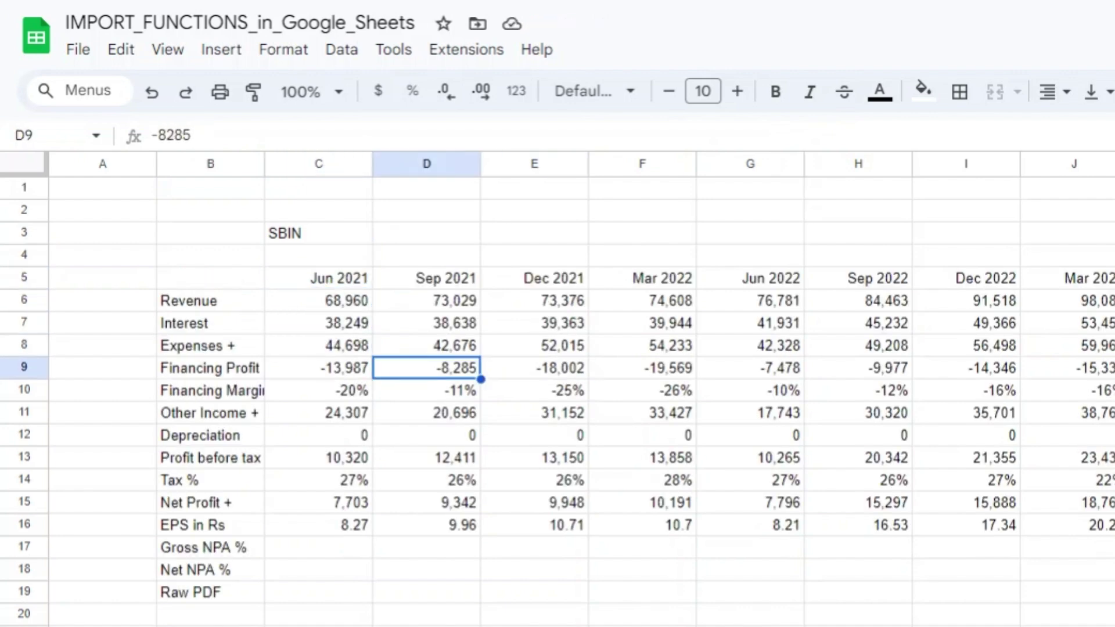
key("Left")
key("Up")
key("Up")
key("Up")
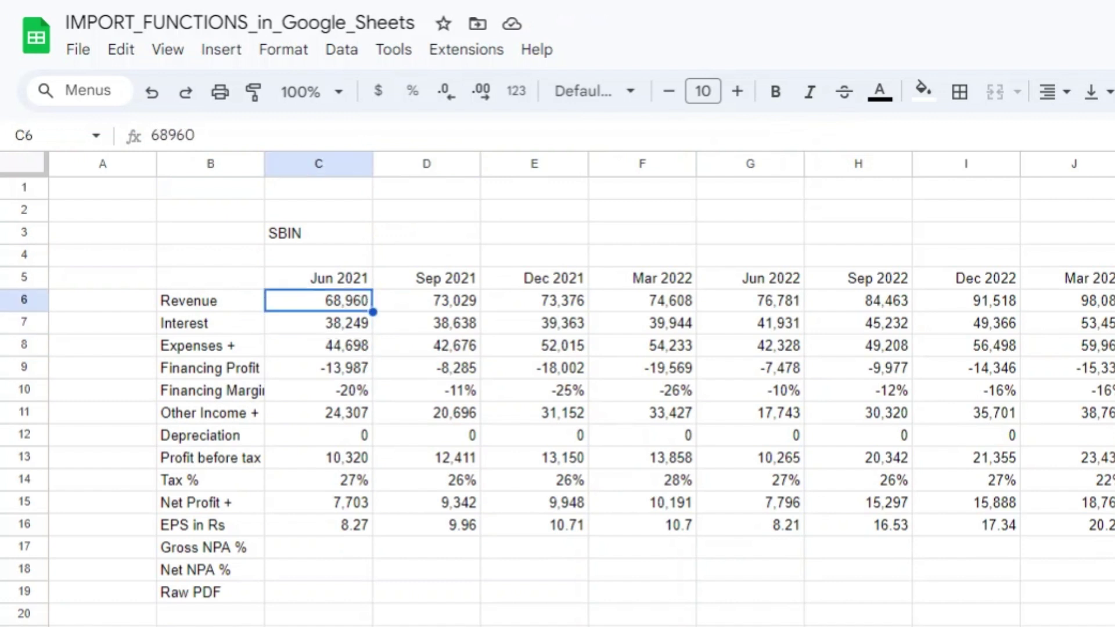
key("Up")
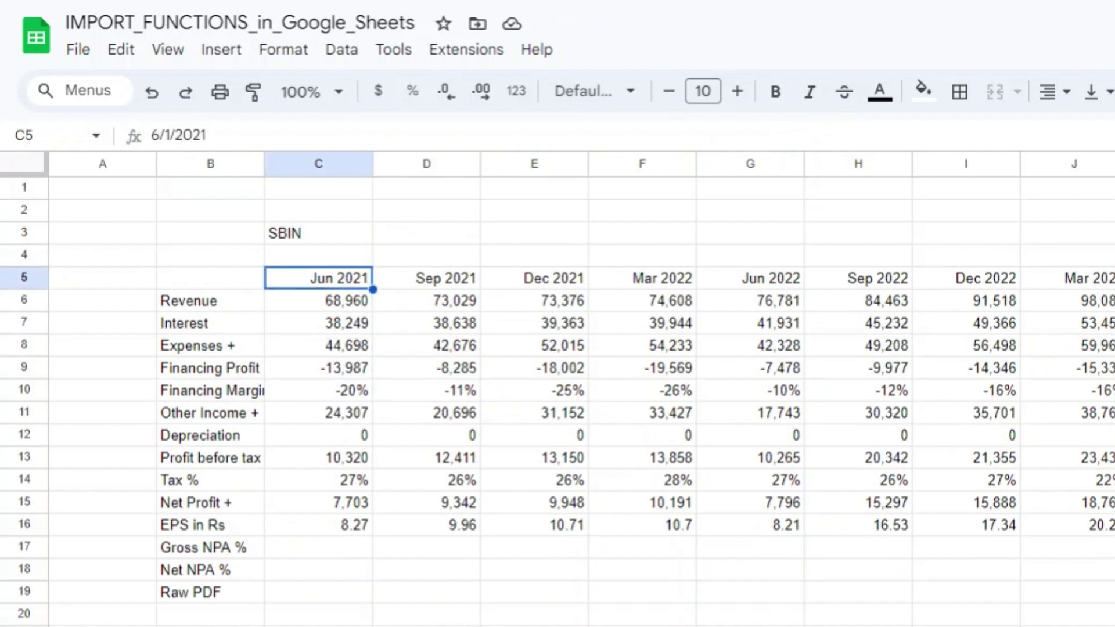
key("Up")
key("Up")
key("Down")
key("Down")
key("Left")
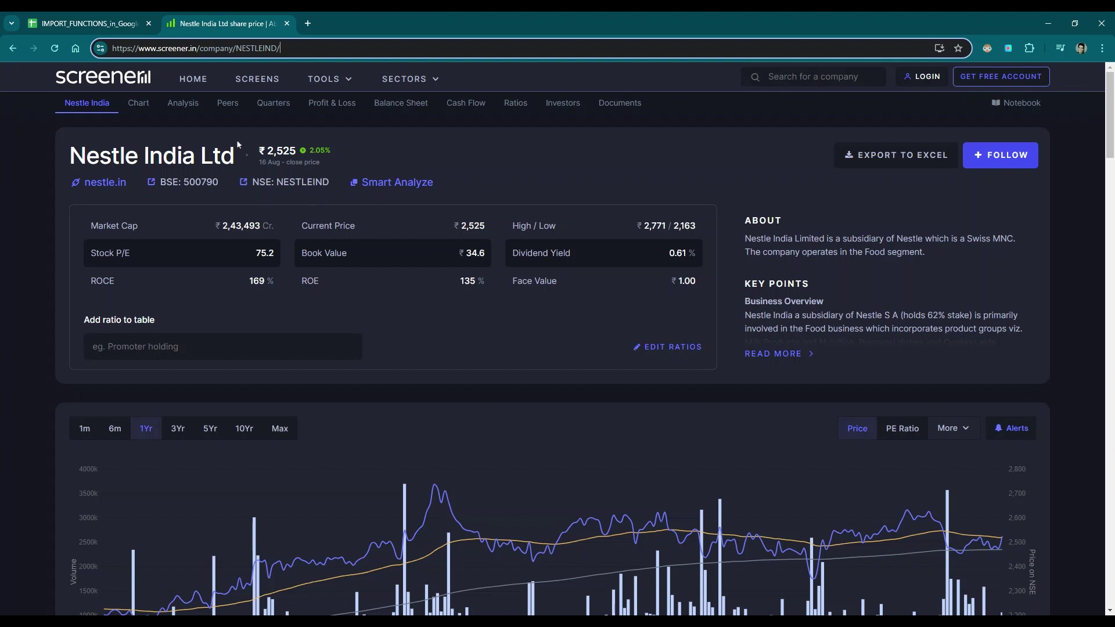
Step: Inspect the Nestle India page address ending in /company/NESTLEIND/
left_click_drag(280, 48, 112, 49)
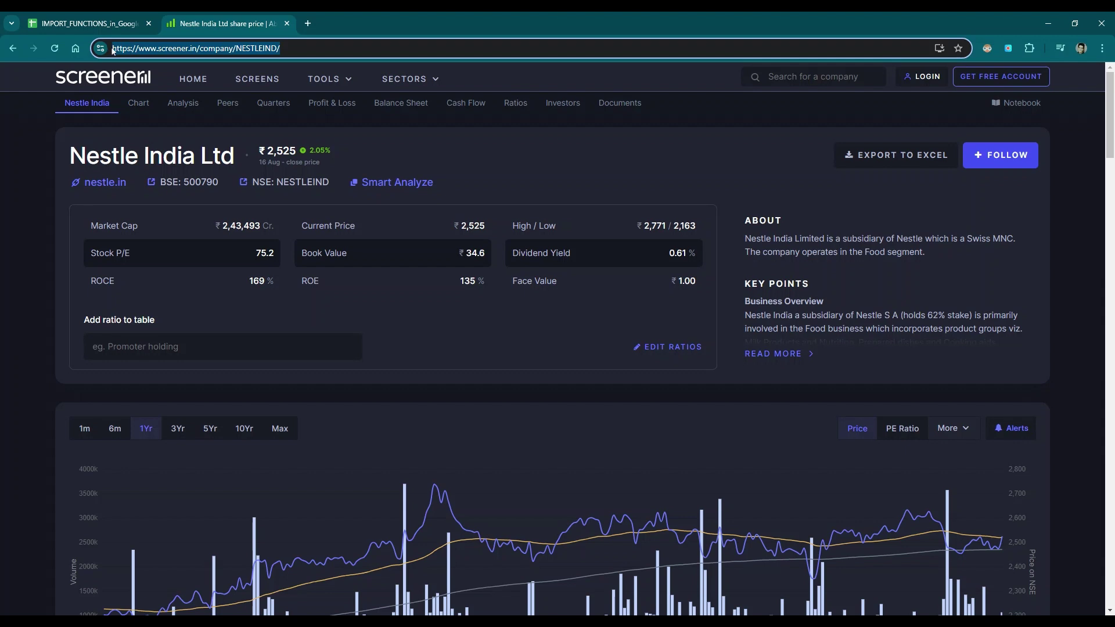
key("Right")
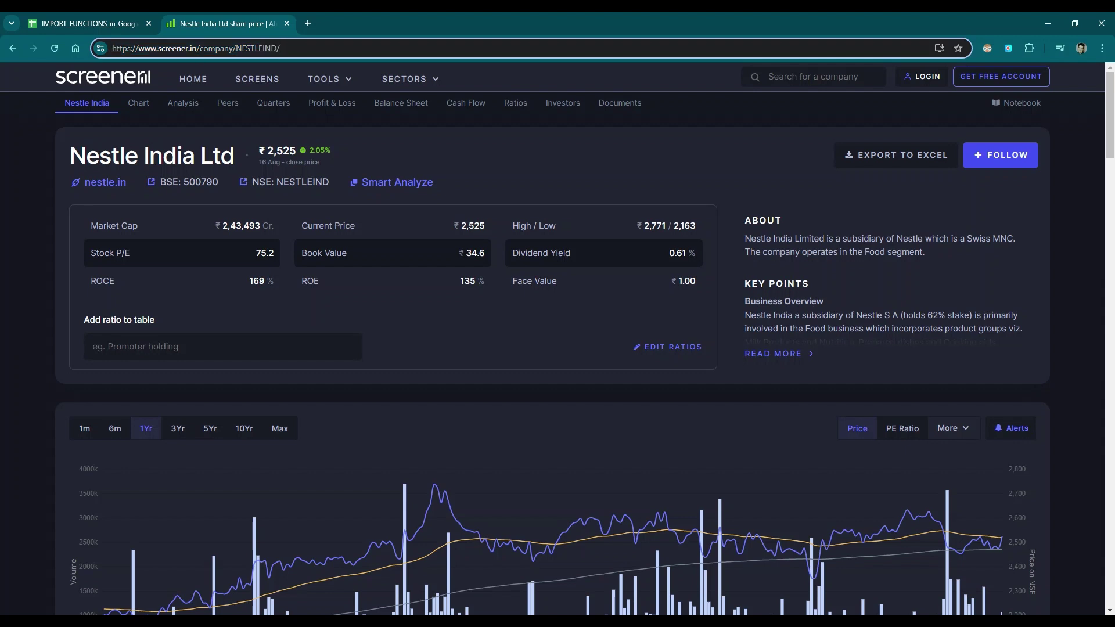
Step: Review the /consolidated/ part of B5's formula without changing it
key("ctrl+Tab")
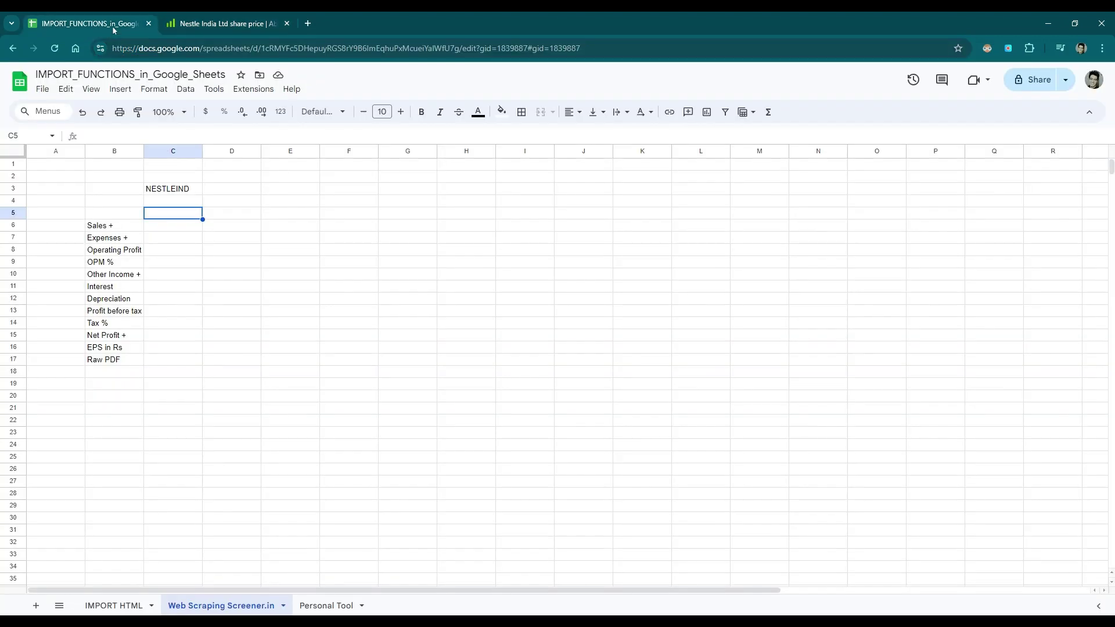
left_click(114, 213)
left_click_drag(413, 136, 300, 135)
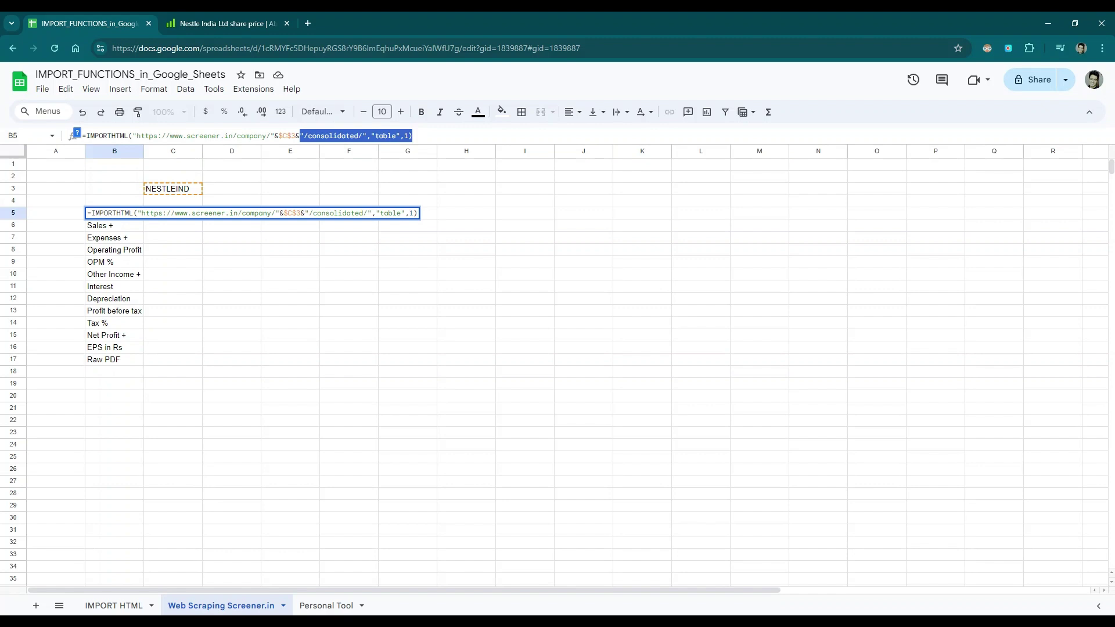
key("Right")
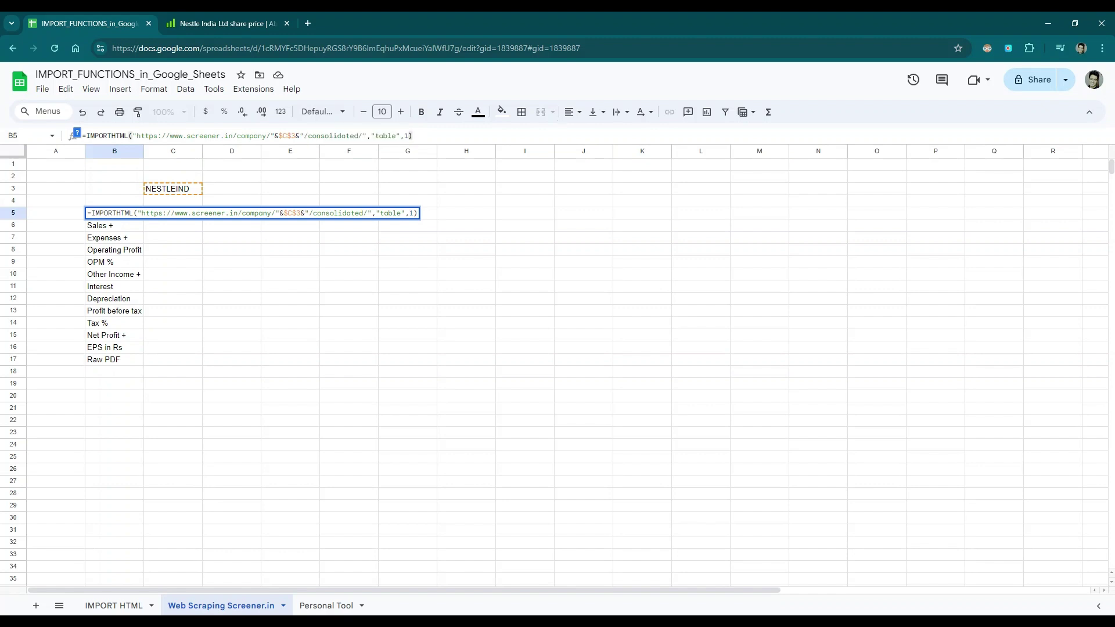
key("Escape")
Step: Glance at the Nestle India Screener page, then zoom the sheet to 125%
left_click(257, 23)
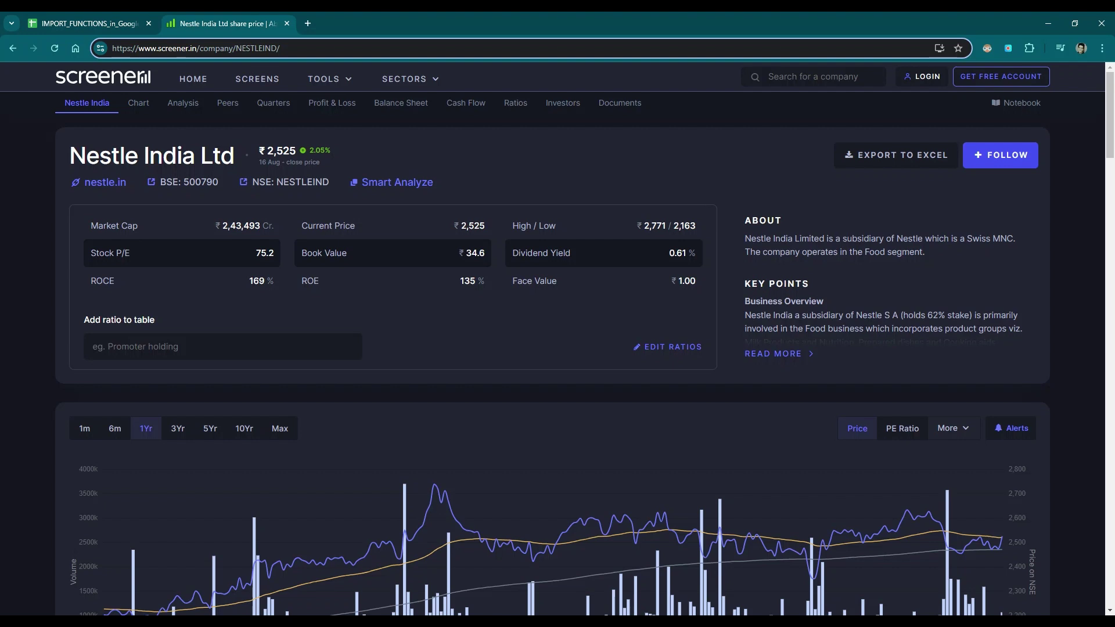
left_click(102, 24)
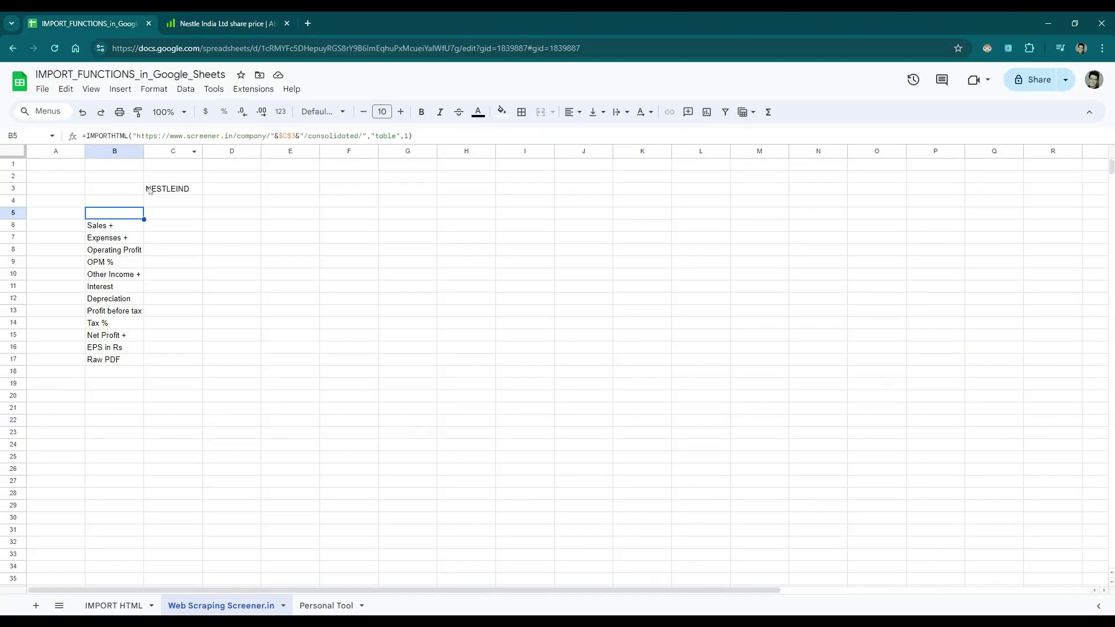
left_click(171, 112)
left_click(171, 214)
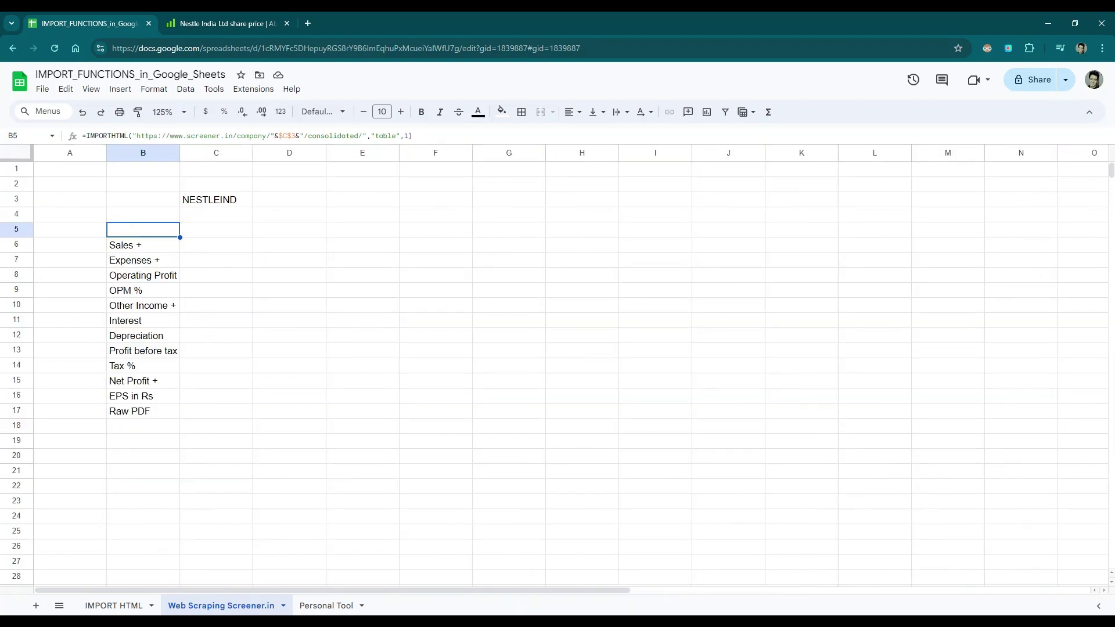
Step: Delete /consolidated/ from B5's formula so NESTLEIND's quarterly figures from Jun 2021 load
left_click(362, 136)
key("BackSpace")
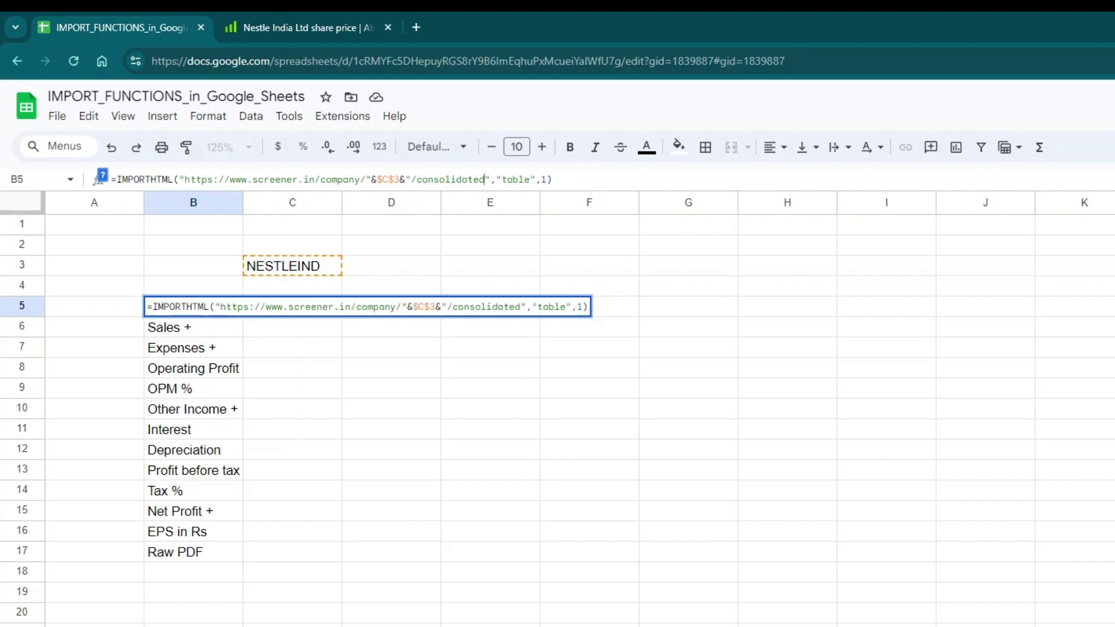
key("BackSpace")
key("BackSpace")
key("BackSpace")
key("BackSpace")
key("BackSpace")
key("BackSpace")
key("BackSpace")
key("BackSpace")
key("BackSpace")
key("BackSpace")
key("BackSpace")
key("BackSpace")
key("BackSpace")
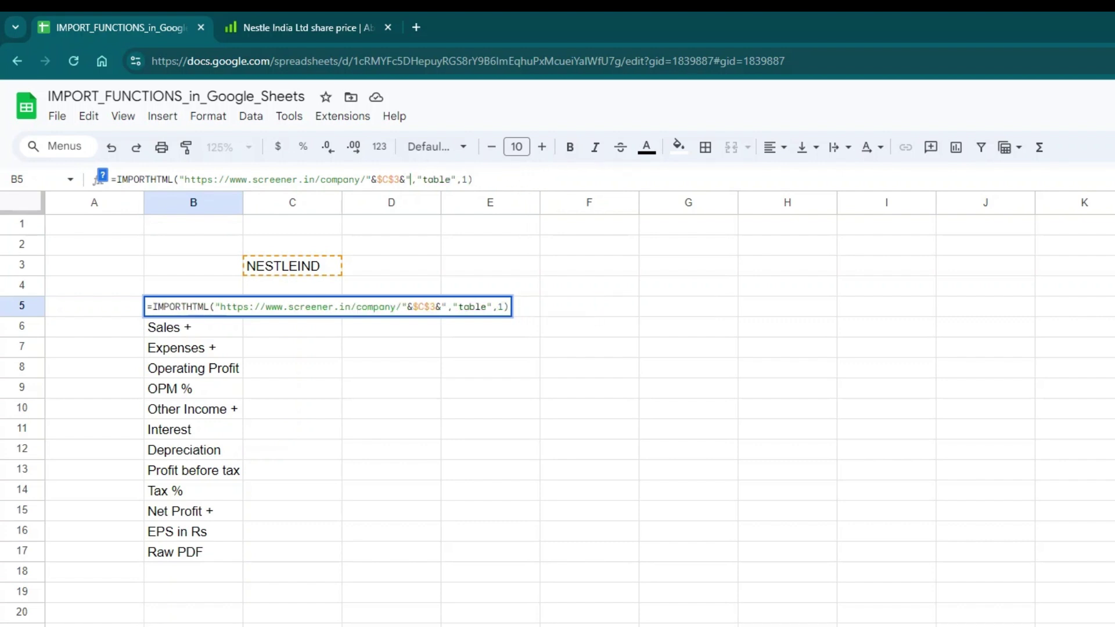
key("Return")
key("Up")
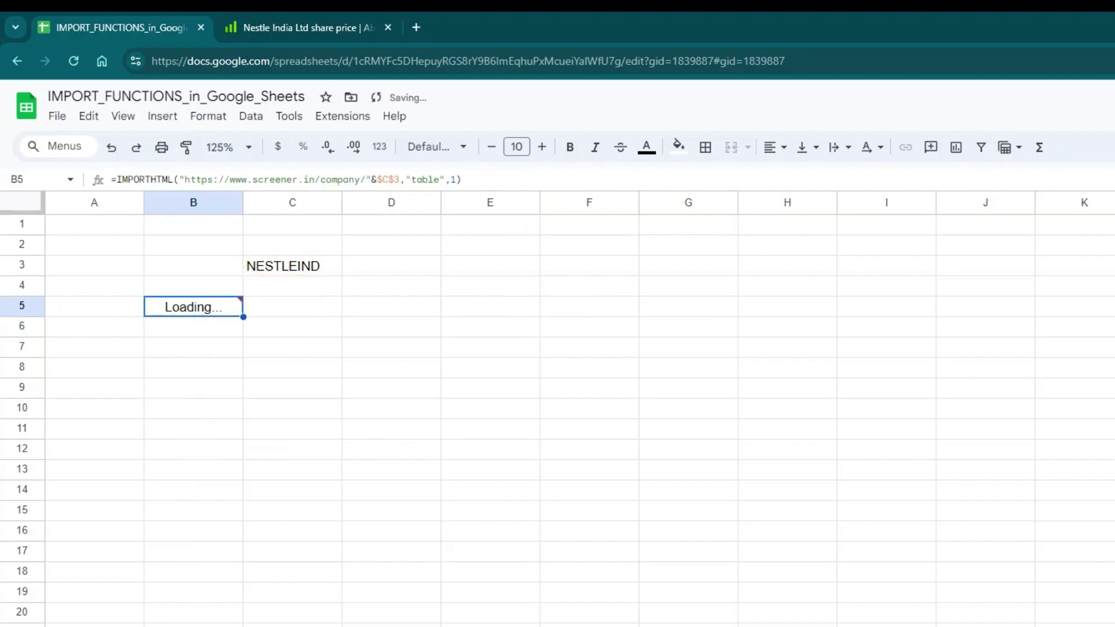
left_click(403, 574)
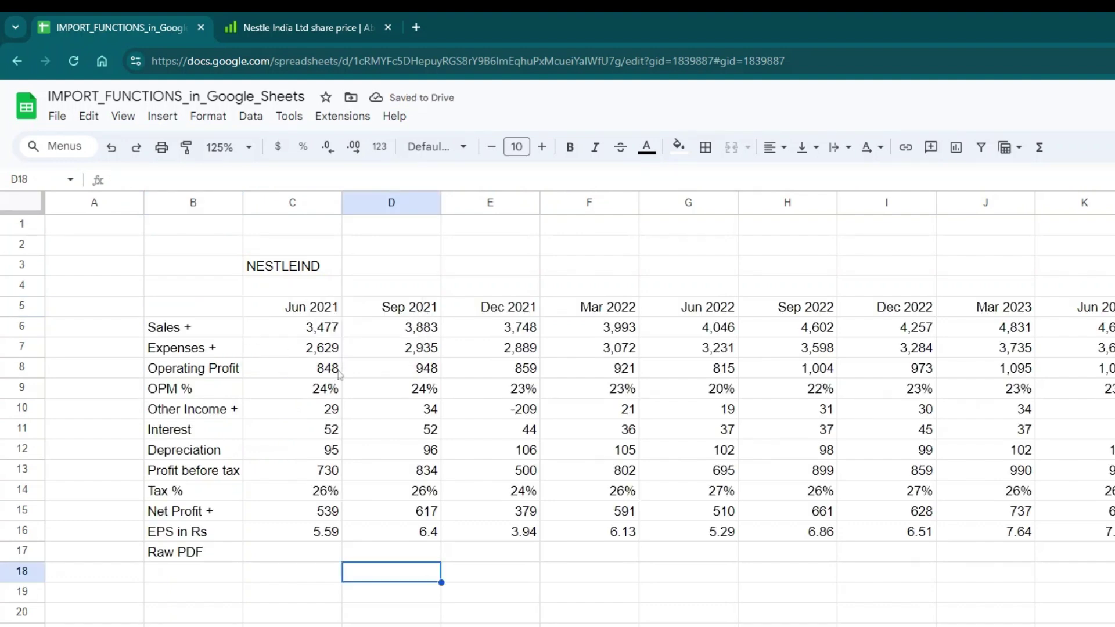
left_click(224, 315)
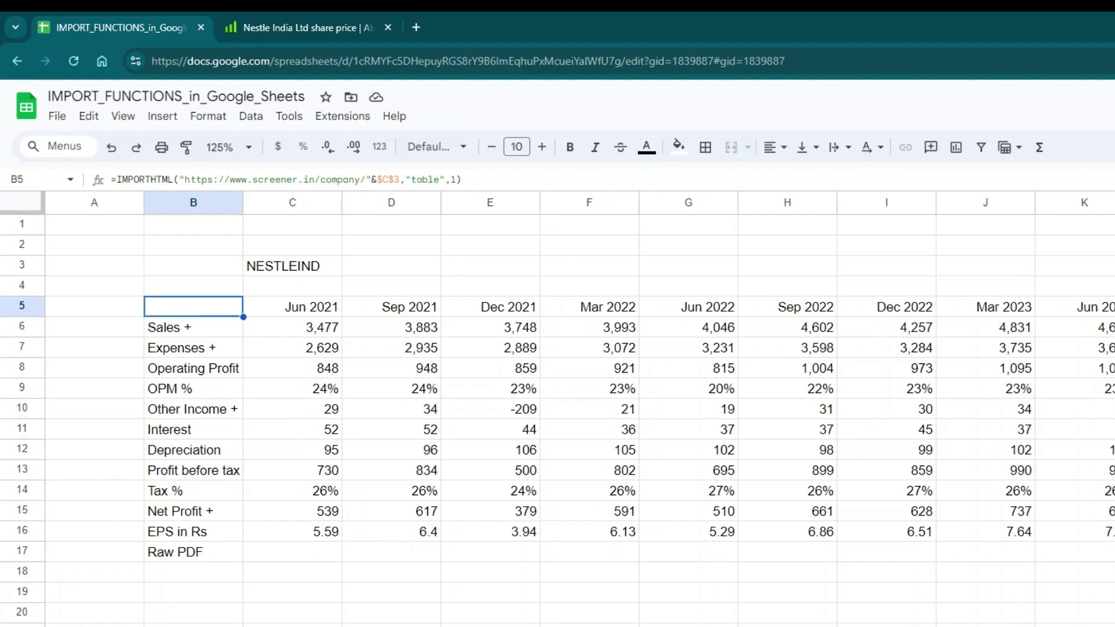
Step: Insert a blank row above row 5, pushing the quarter headers to row 6
left_click(266, 295)
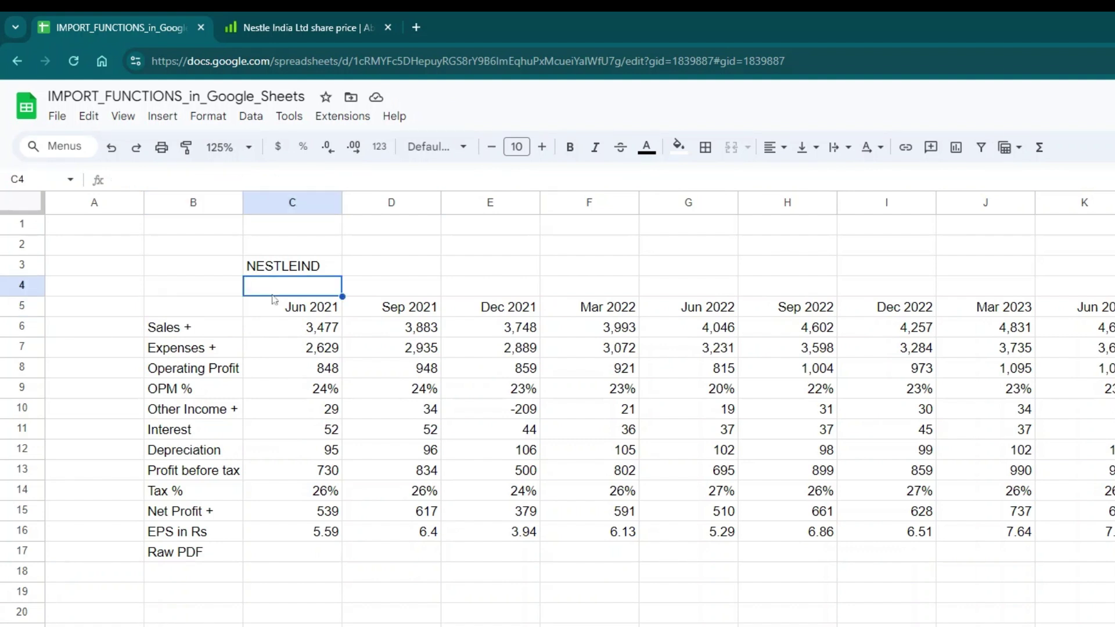
left_click(23, 326)
right_click(25, 326)
left_click(112, 343)
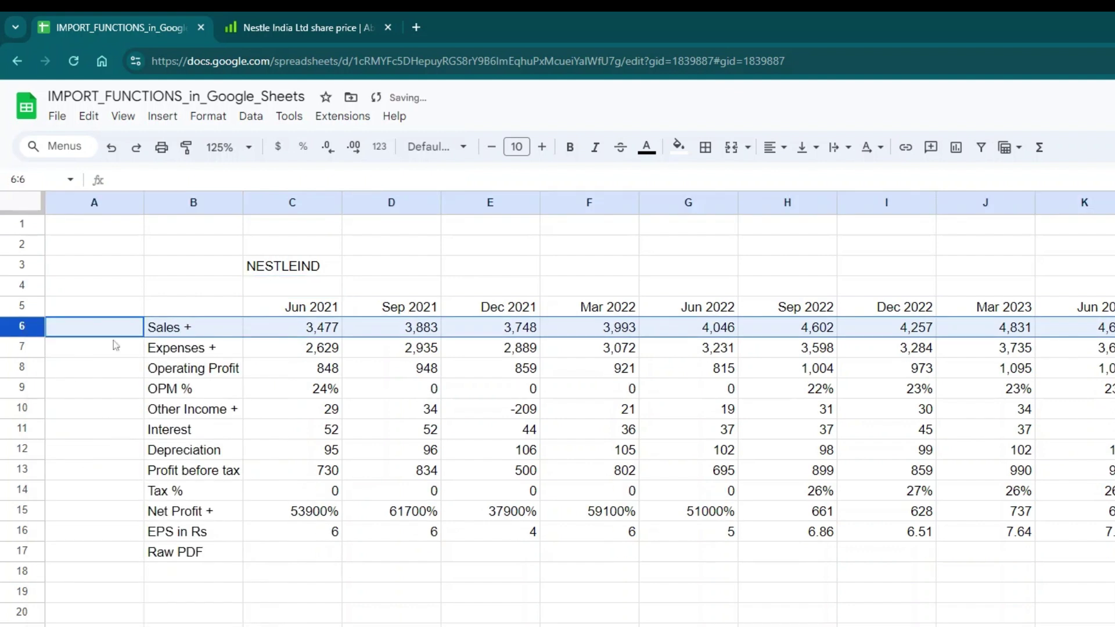
right_click(18, 306)
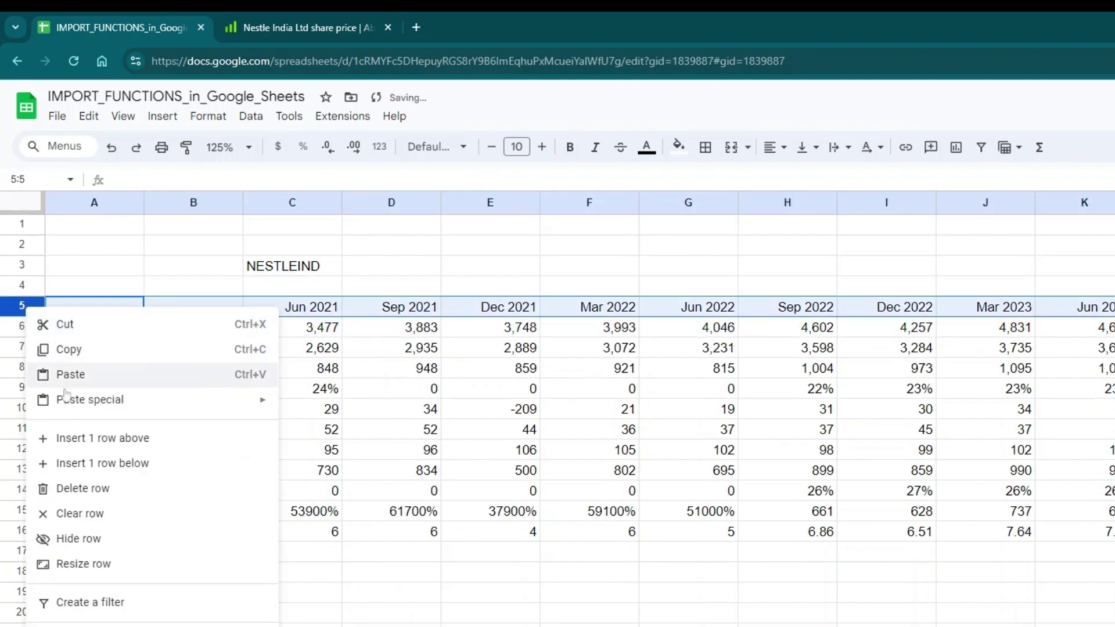
left_click(81, 446)
Step: Leave C4 empty and move the NESTLEIND ticker up to C2
left_click(289, 294)
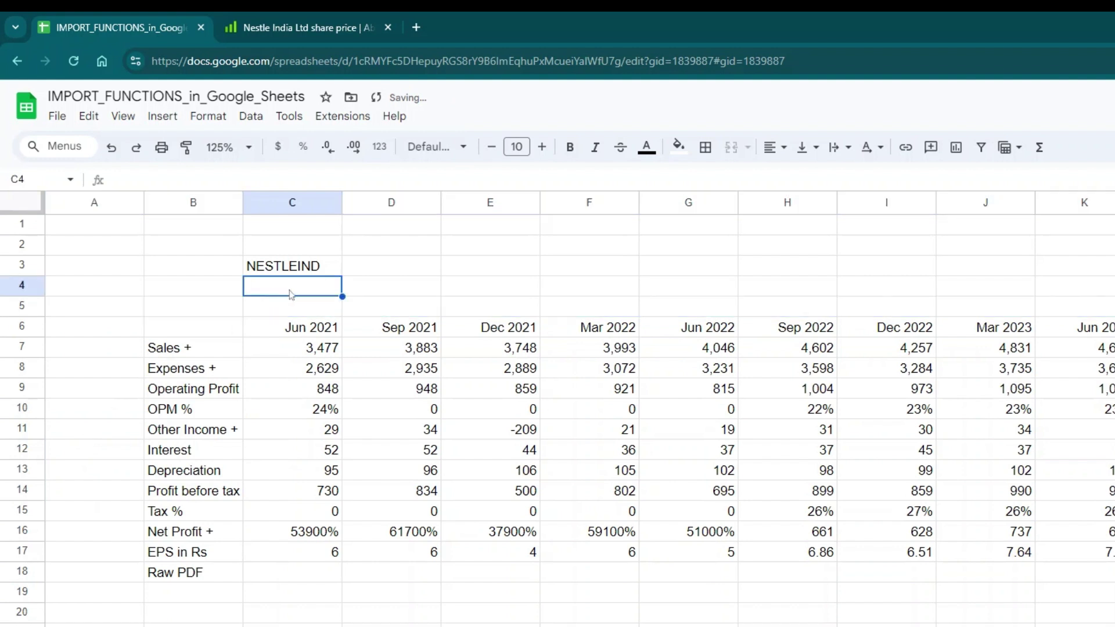
type("C")
key("BackSpace")
key("Escape")
left_click(289, 266)
key("ctrl+z")
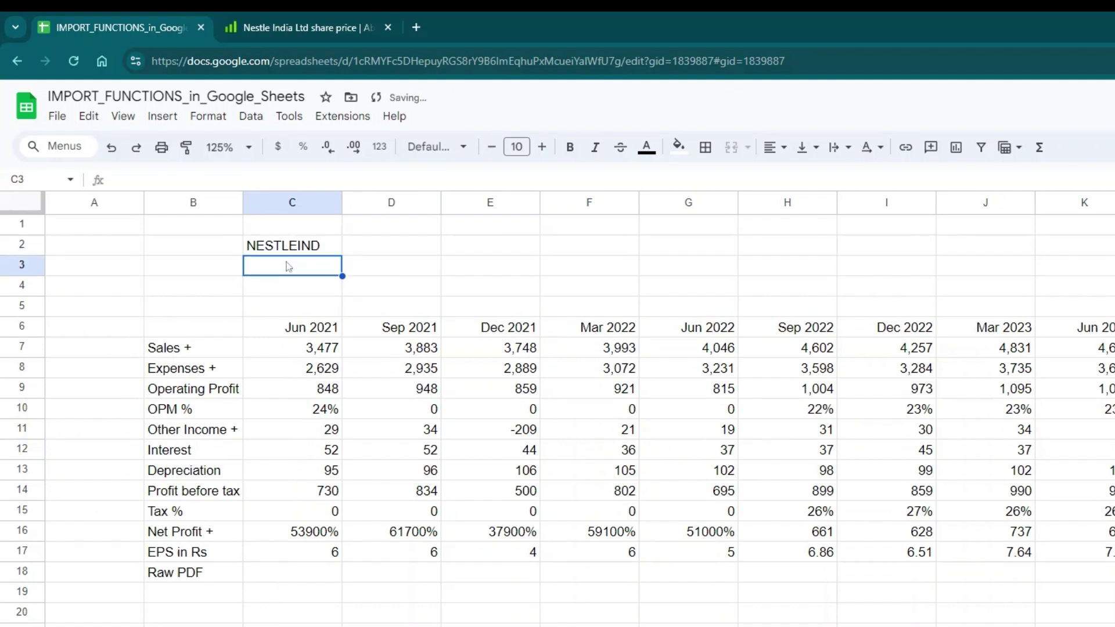
key("Down")
Step: Add a C4 dropdown with a green Consolidated option and a coloured Standalone option
left_click(250, 116)
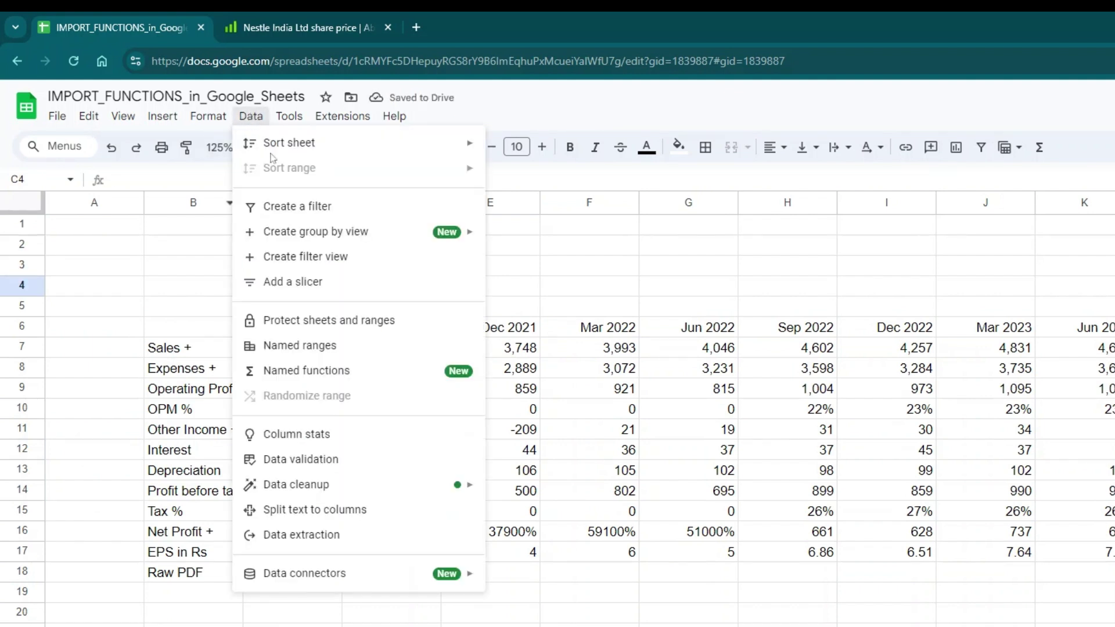
key("Escape")
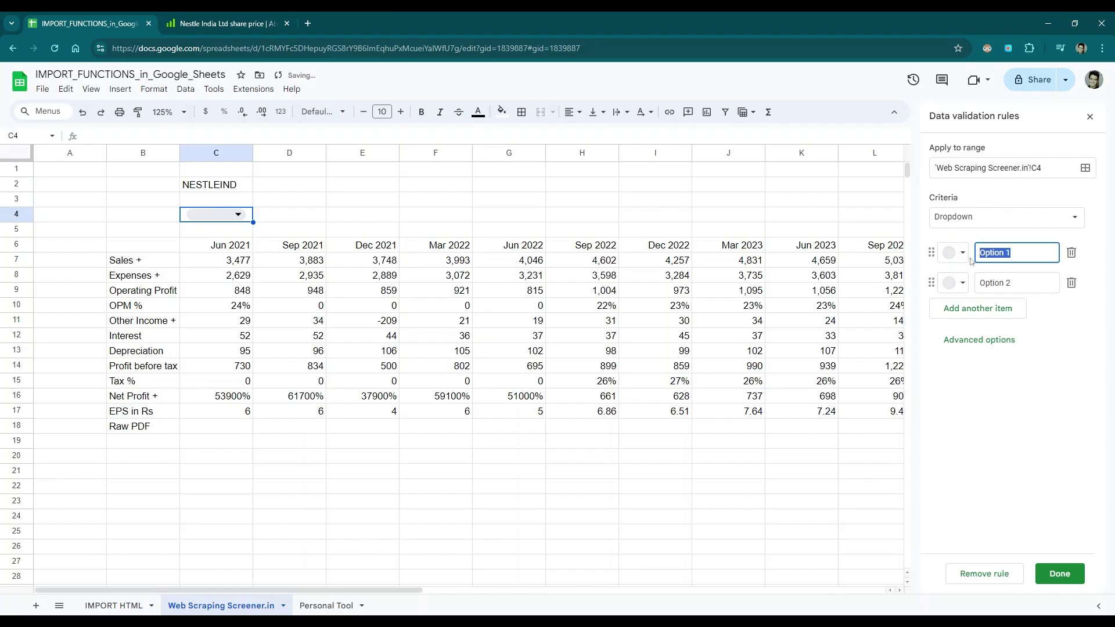
type("Consolidated")
key("Return")
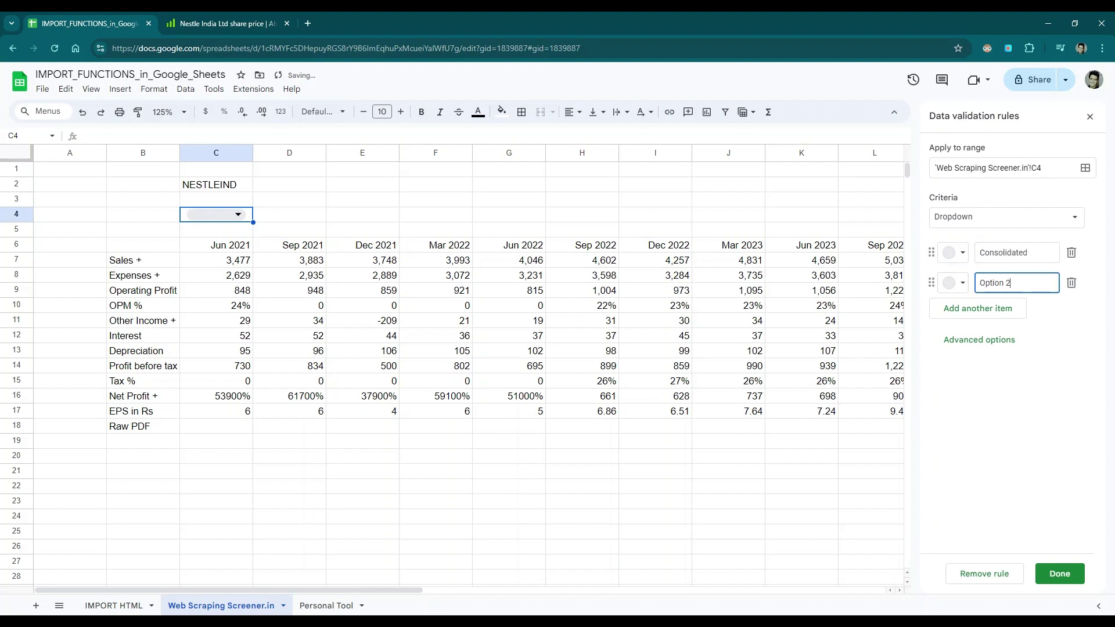
type("Standlalone")
key("Return")
left_click(1072, 313)
left_click(960, 251)
left_click(1033, 295)
left_click(953, 282)
left_click(1034, 325)
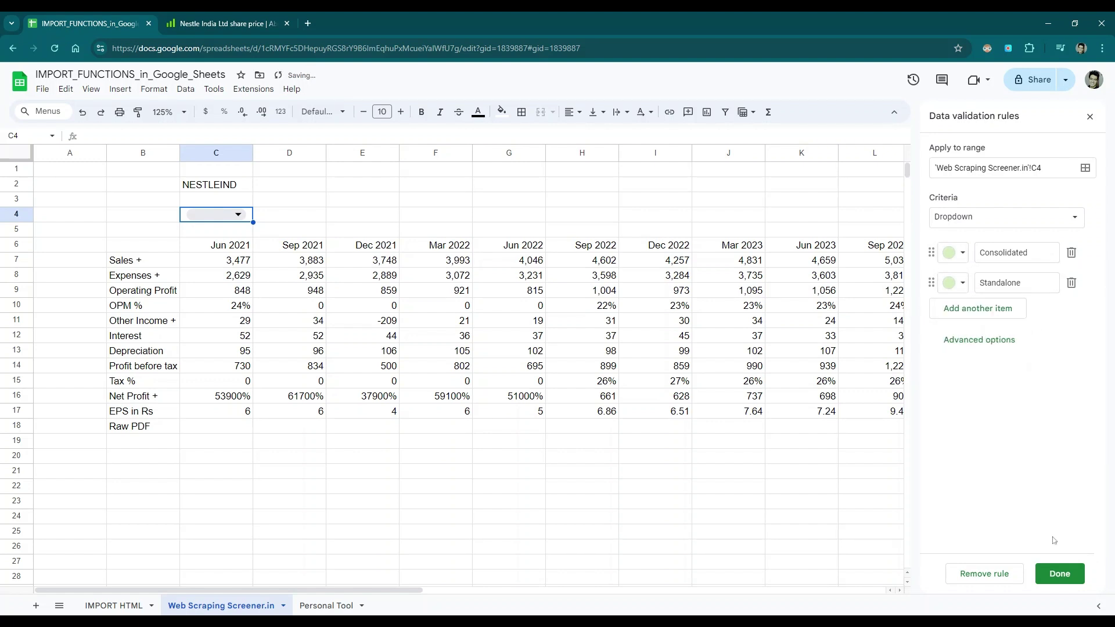
left_click(1060, 574)
Step: Set C4 to Consolidated and autofit column C to fit it
left_click(235, 215)
left_click(223, 234)
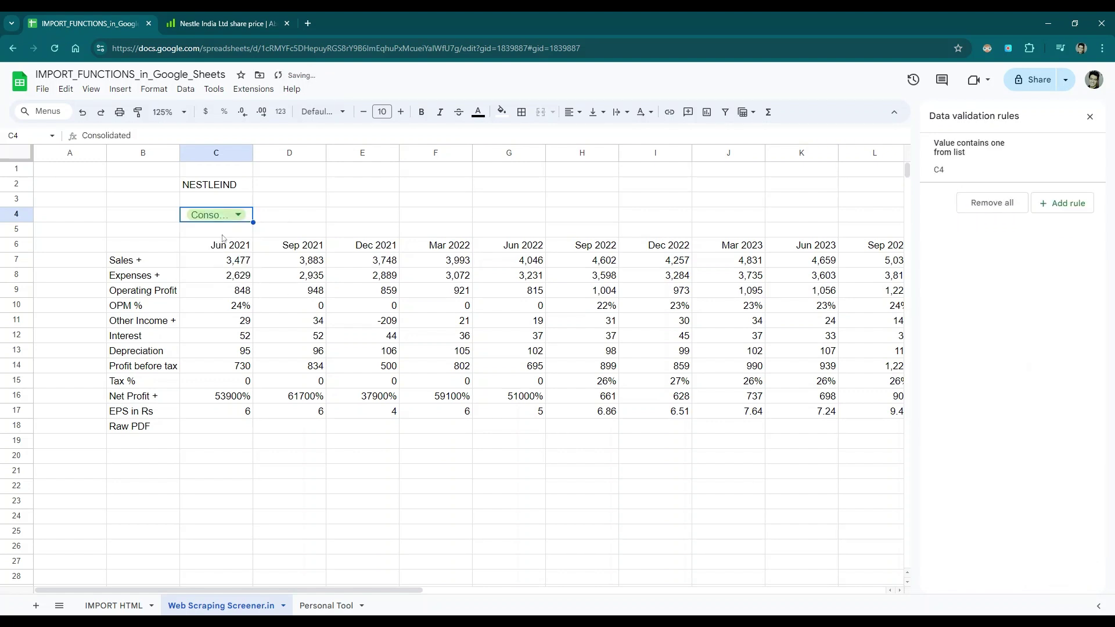
double_click(253, 153)
key("Right")
left_click(169, 244)
Step: Append &"/consolidated/" after $C$2 in B6's IMPORTHTML formula
key("F2")
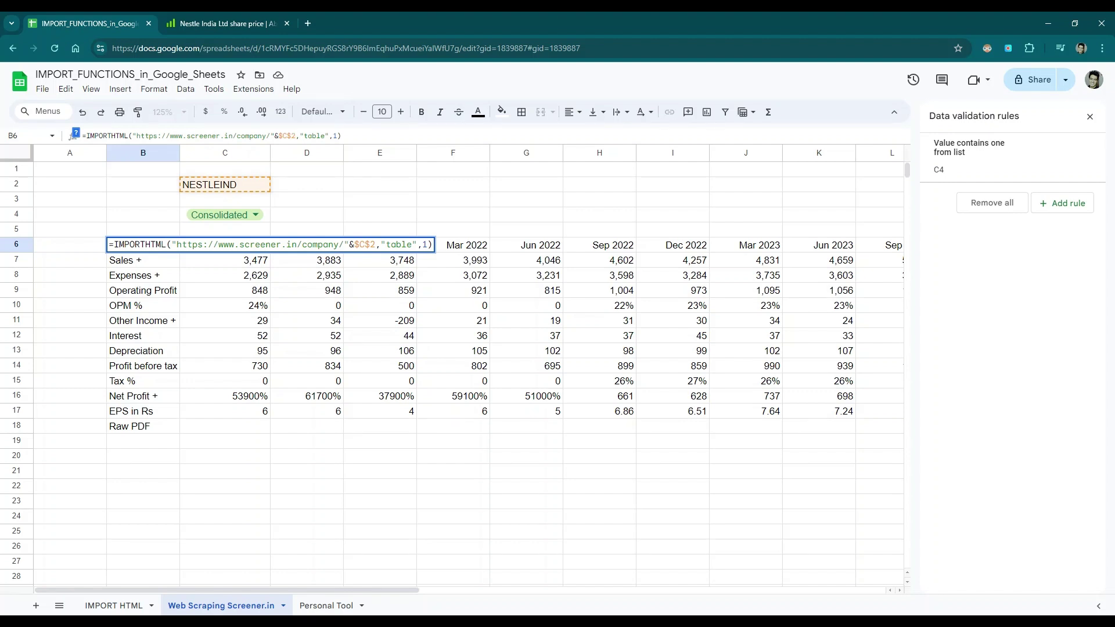
type("&")
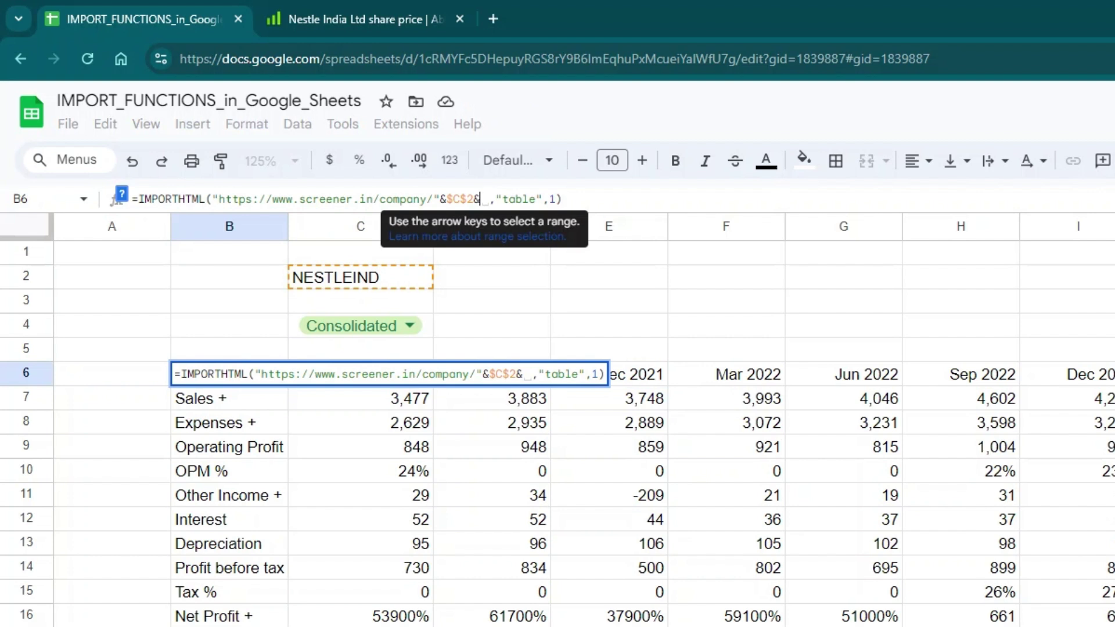
type("\"/c")
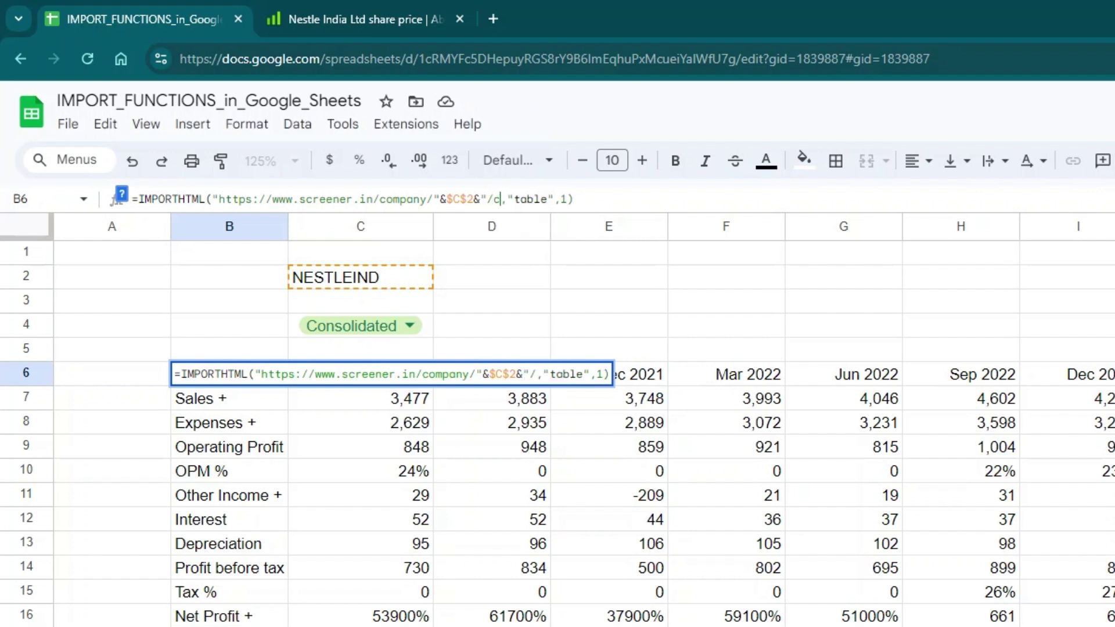
type("onsolidated")
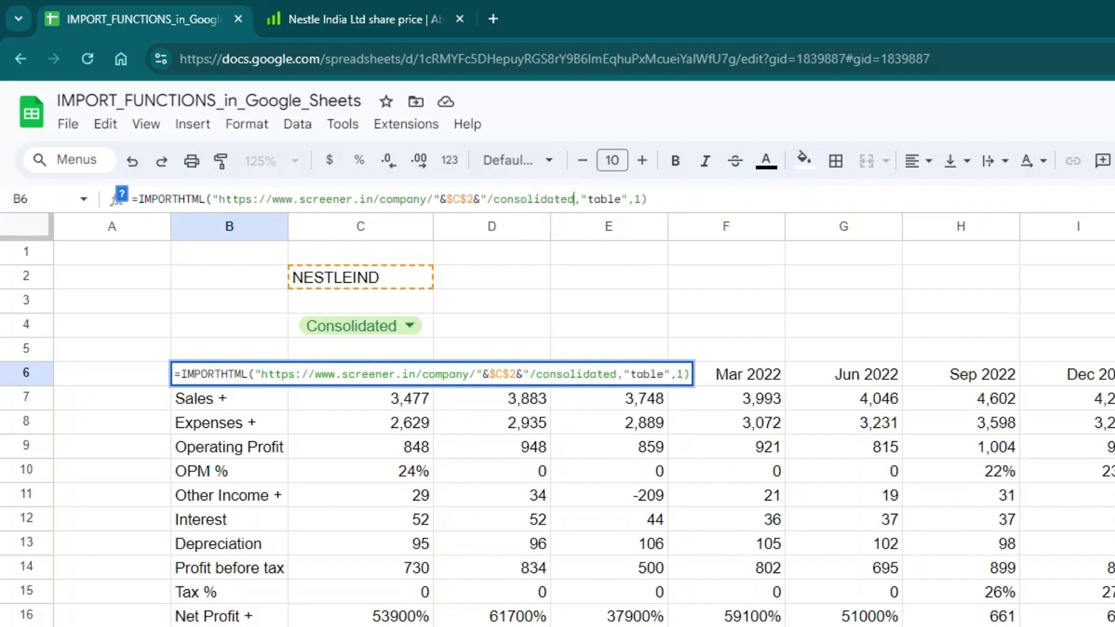
type("/\"")
key("Return")
left_click(229, 373)
Step: Centre-align ticker cell C2 and enter ITC as a test ticker
left_click(385, 287)
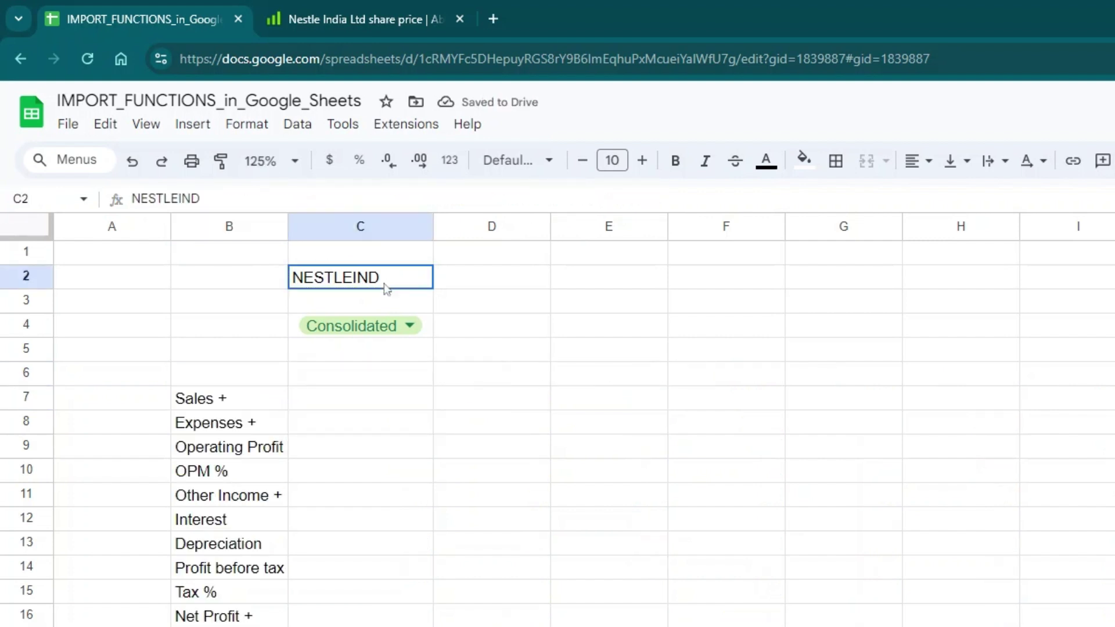
left_click(919, 161)
left_click(945, 195)
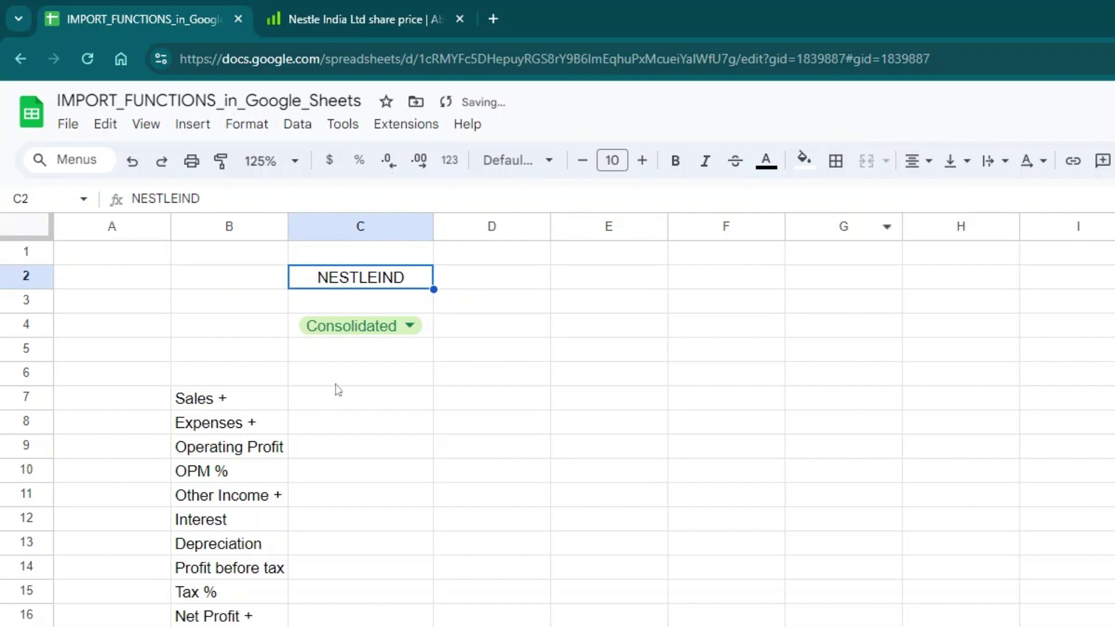
type("ITC")
key("Return")
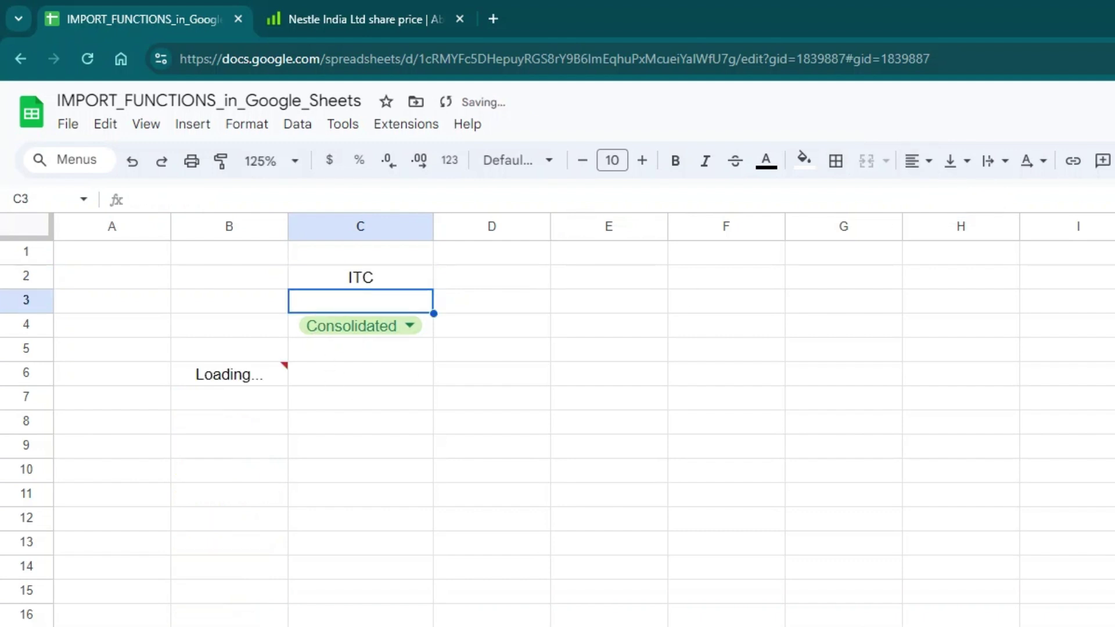
Step: Check B6's import formula, then restore NESTLEIND as the ticker in C2
key("Down")
key("Down")
key("Down")
key("Left")
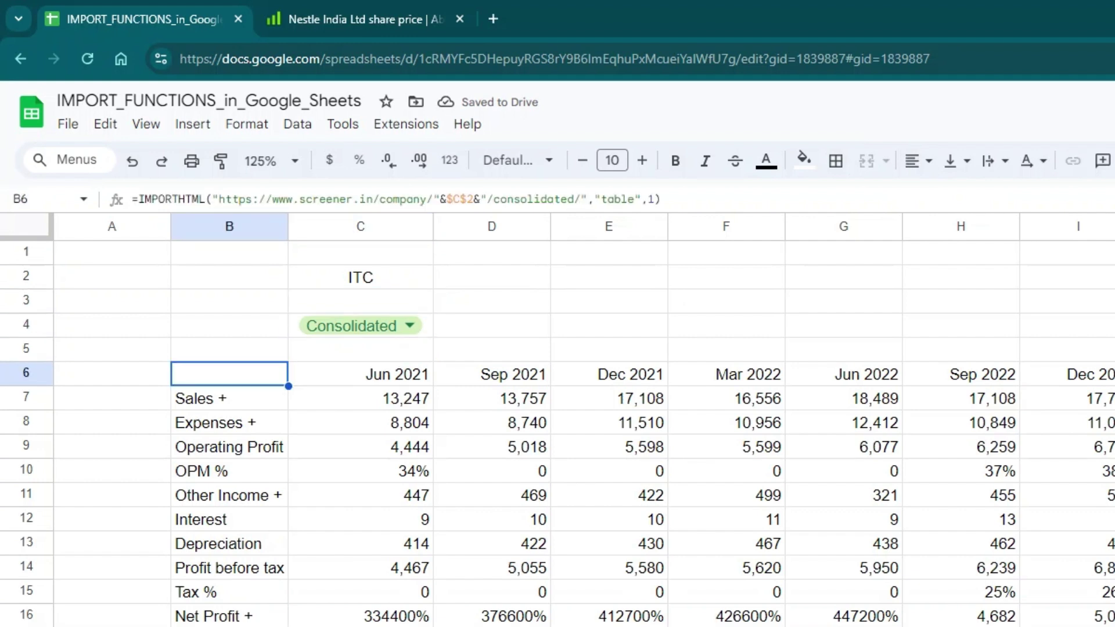
key("Right")
key("Up")
key("Up")
key("Up")
key("Up")
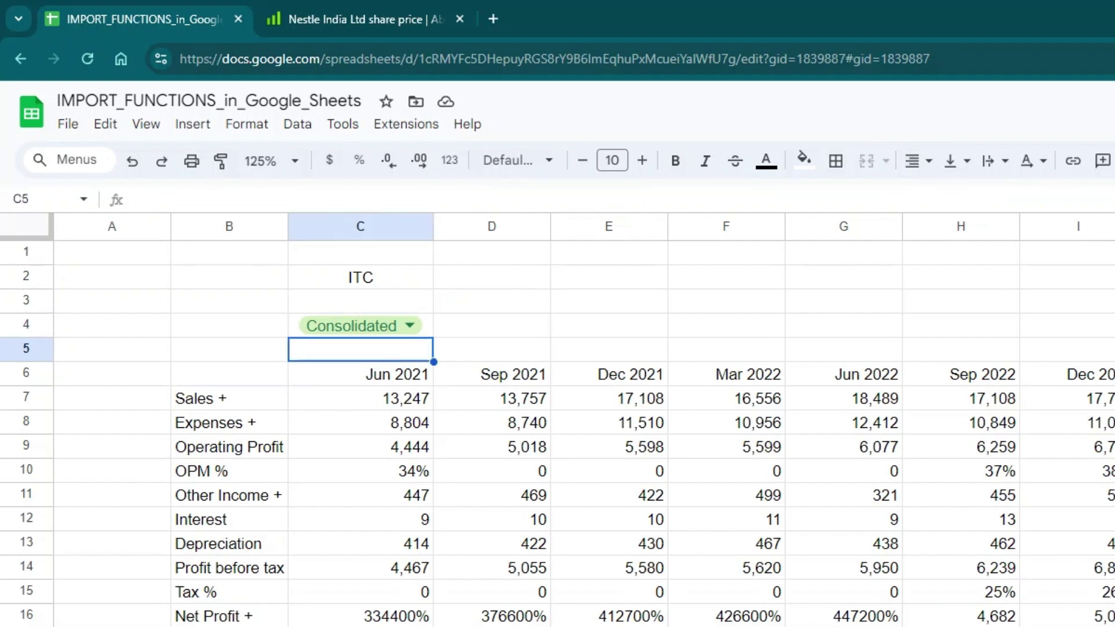
type("NESTELIN")
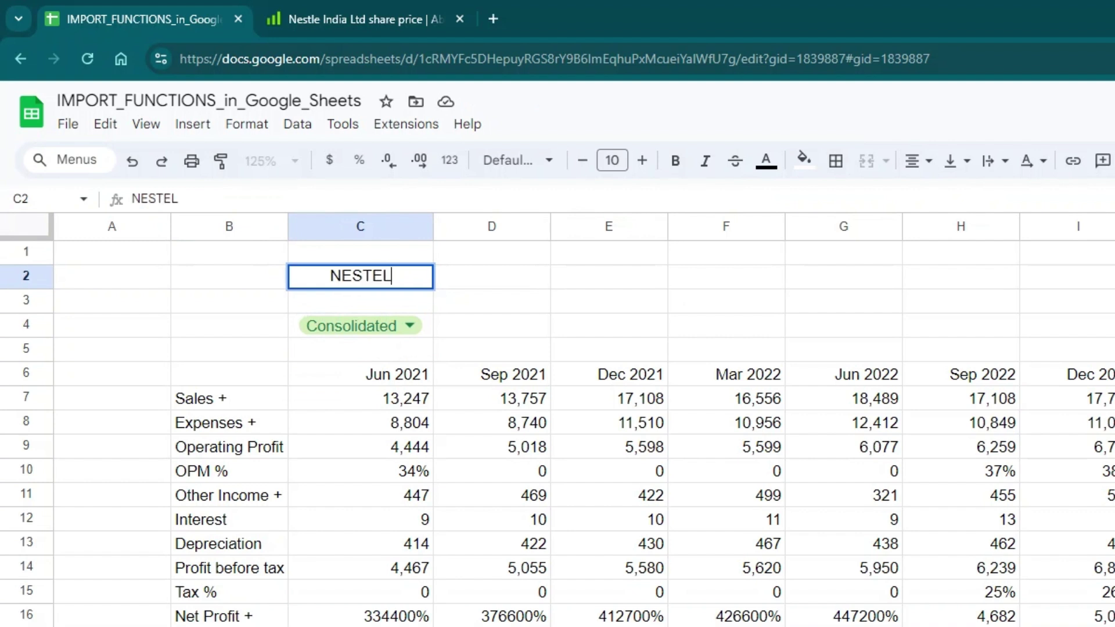
key("BackSpace")
key("BackSpace")
key("BackSpace")
key("BackSpace")
type("LEIND")
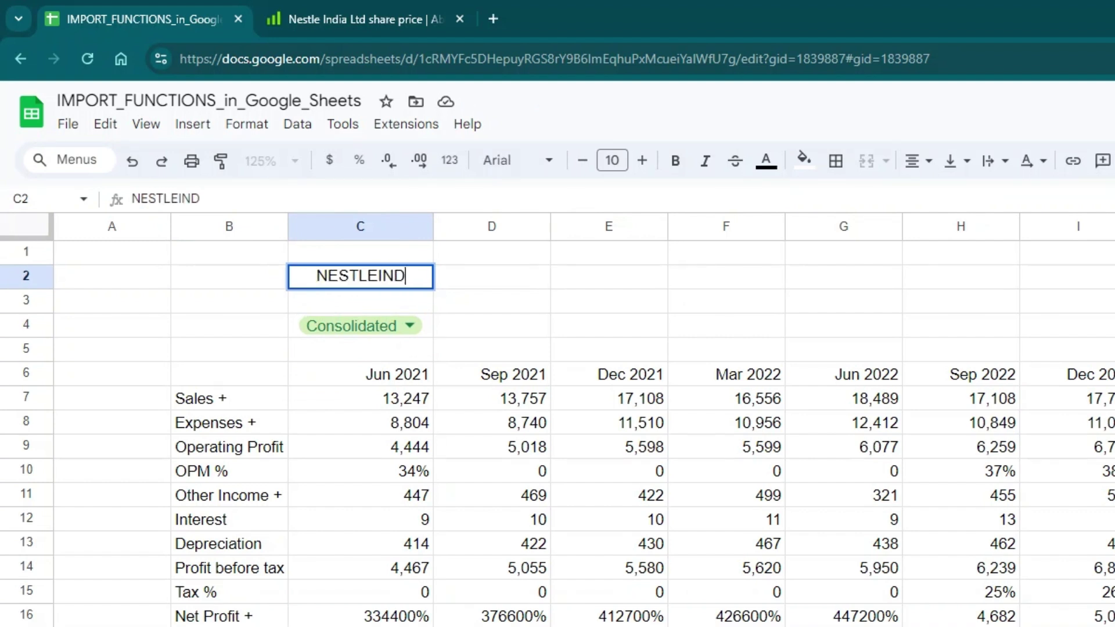
key("Up")
Step: Set C4's dropdown to Standalone and select the import formula in B6
key("Down")
key("Down")
key("Down")
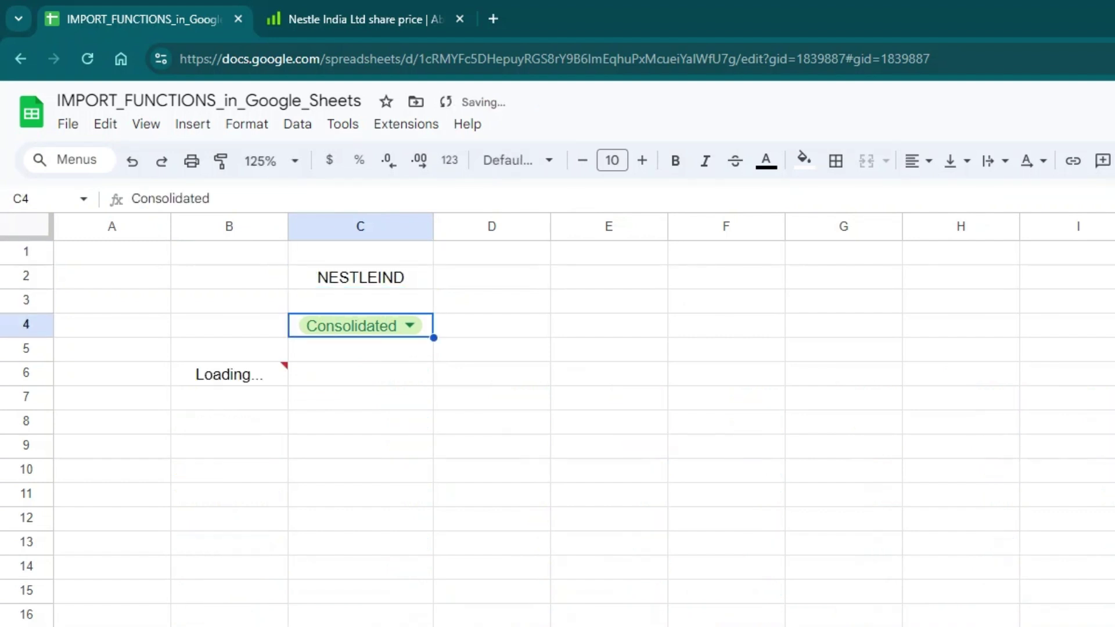
left_click(380, 331)
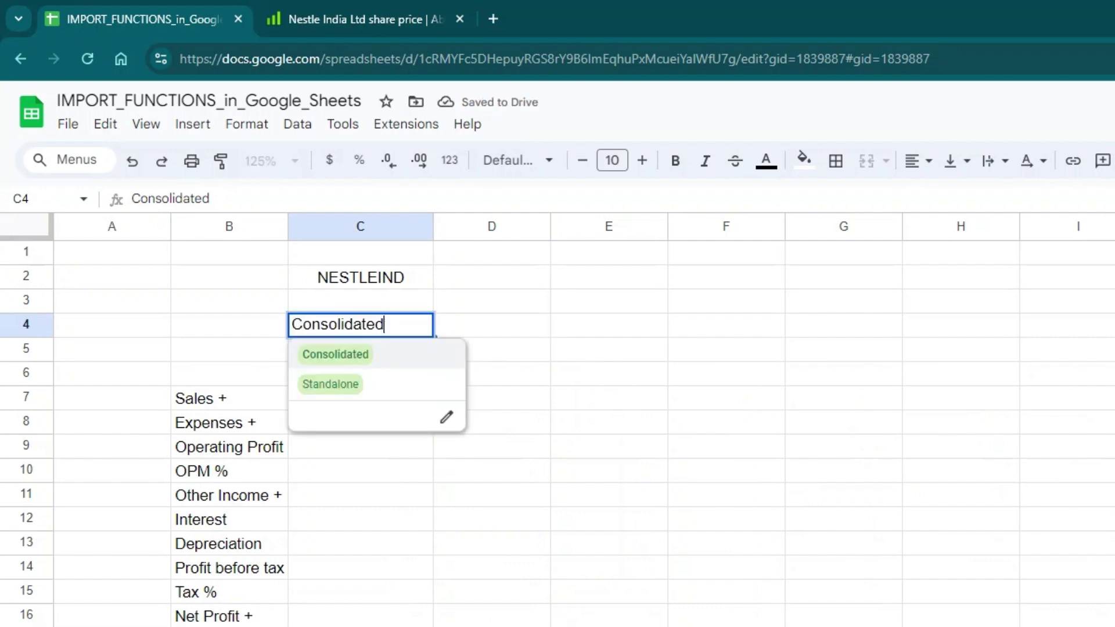
left_click(356, 386)
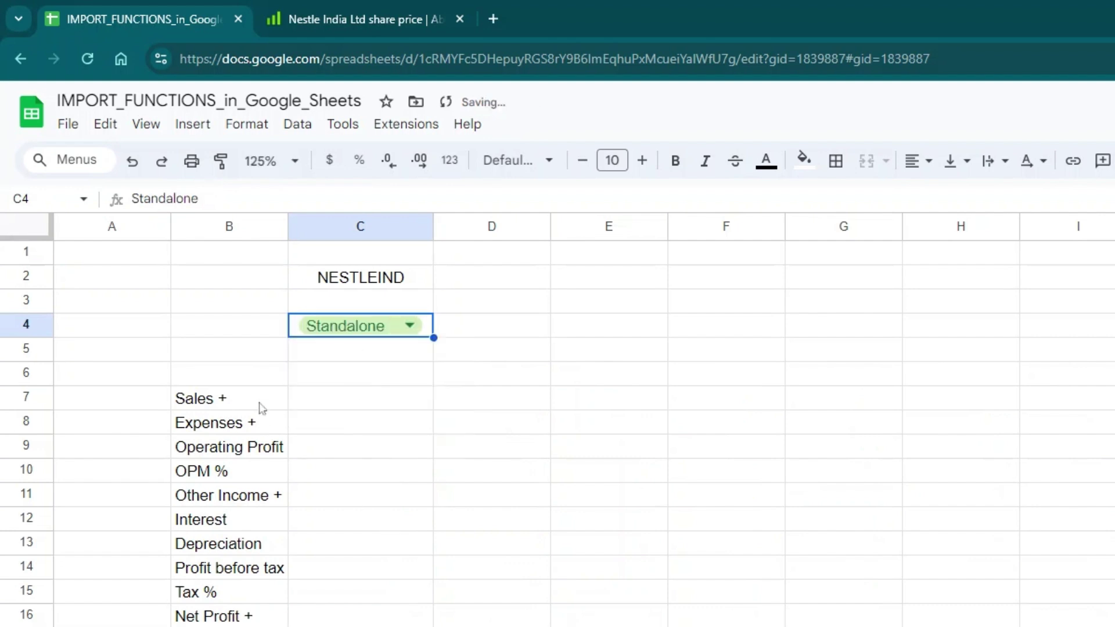
left_click(262, 380)
Step: Start wrapping B6's formula in IF($C$4="Consolidated", …) around the existing import
left_click(137, 200)
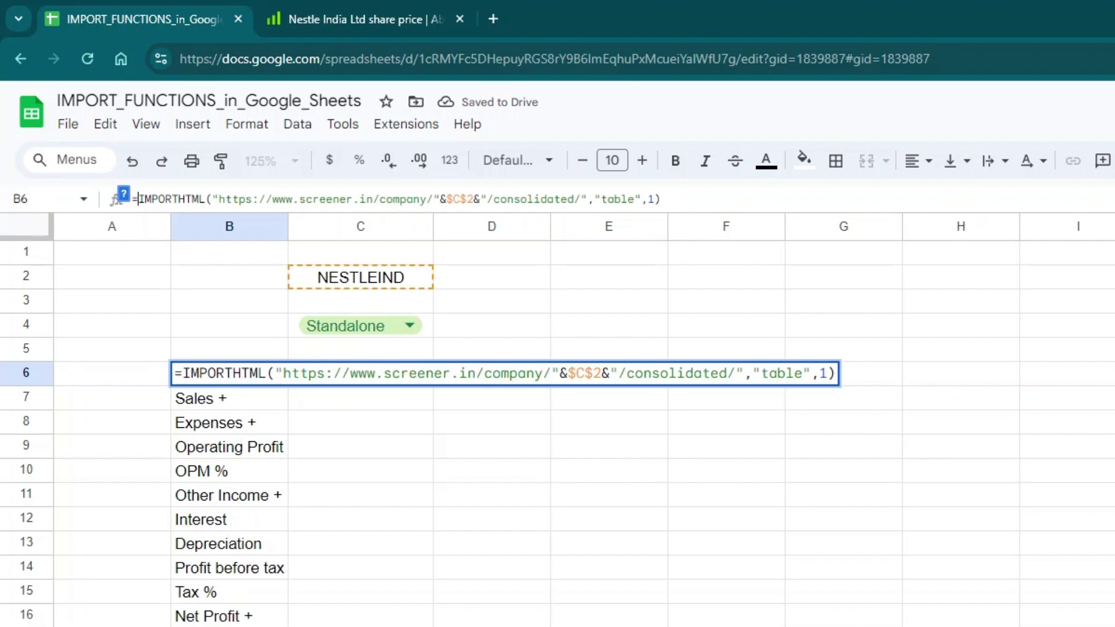
type("IF(")
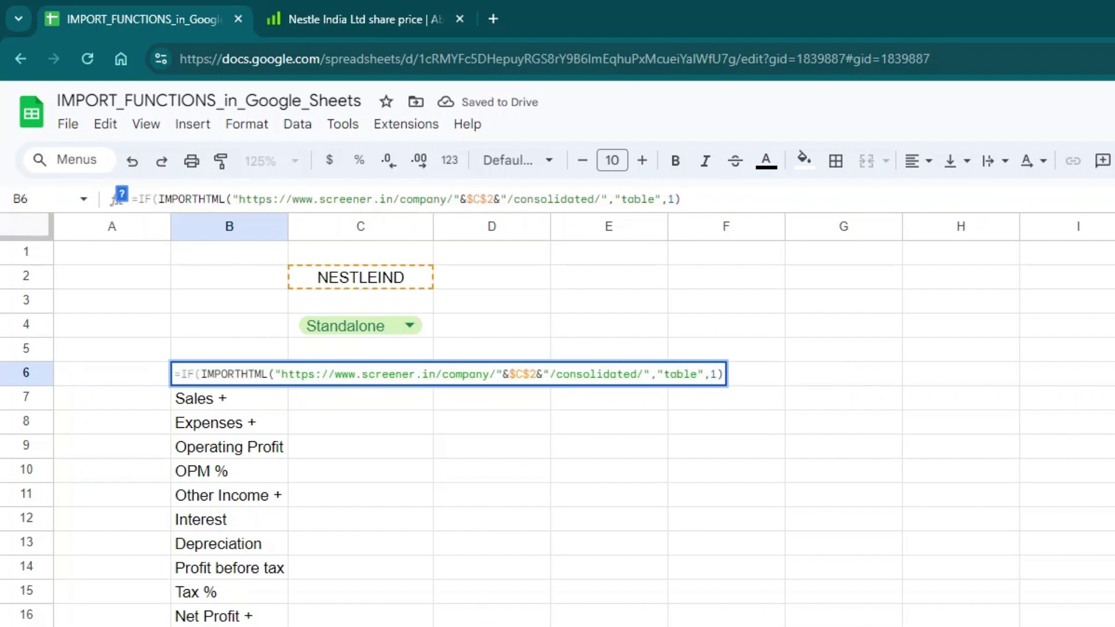
left_click(294, 326)
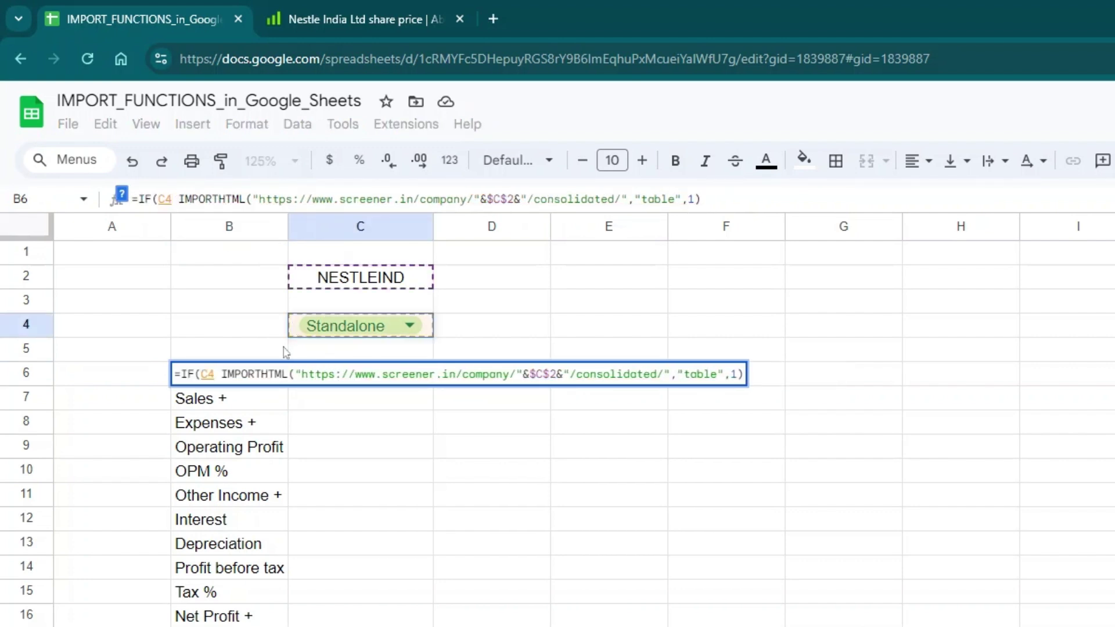
key("F4")
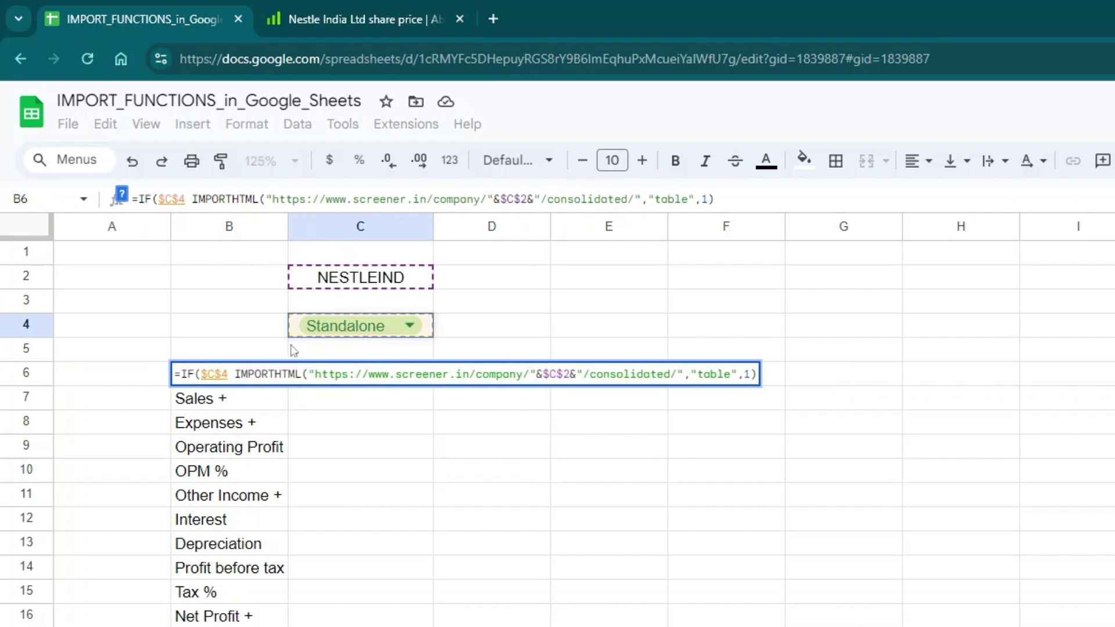
type("=\"")
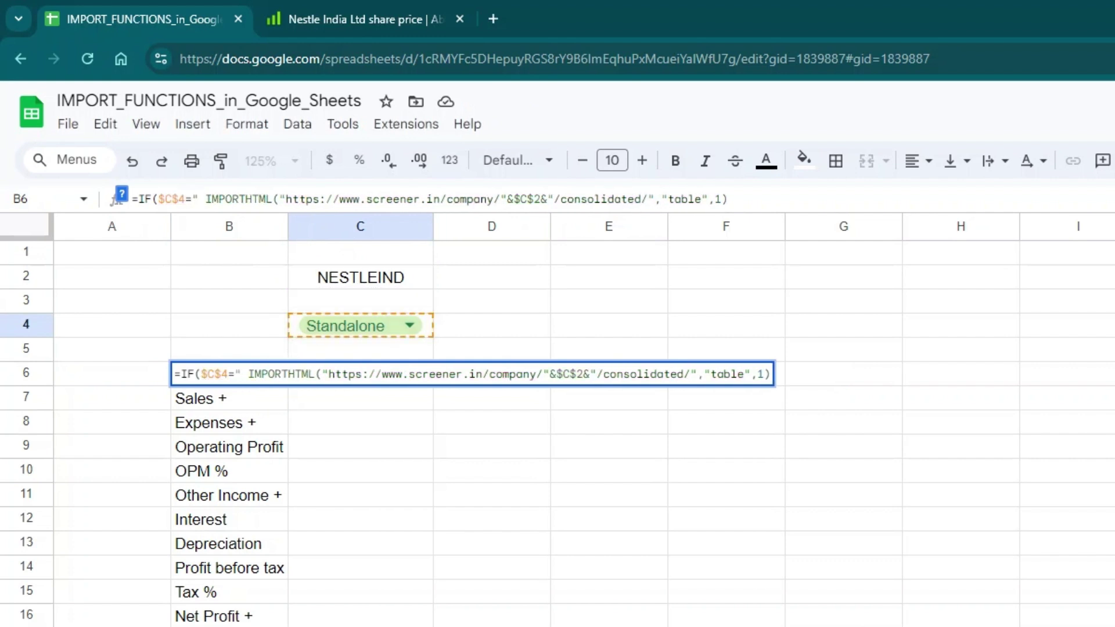
type("Consolidated")
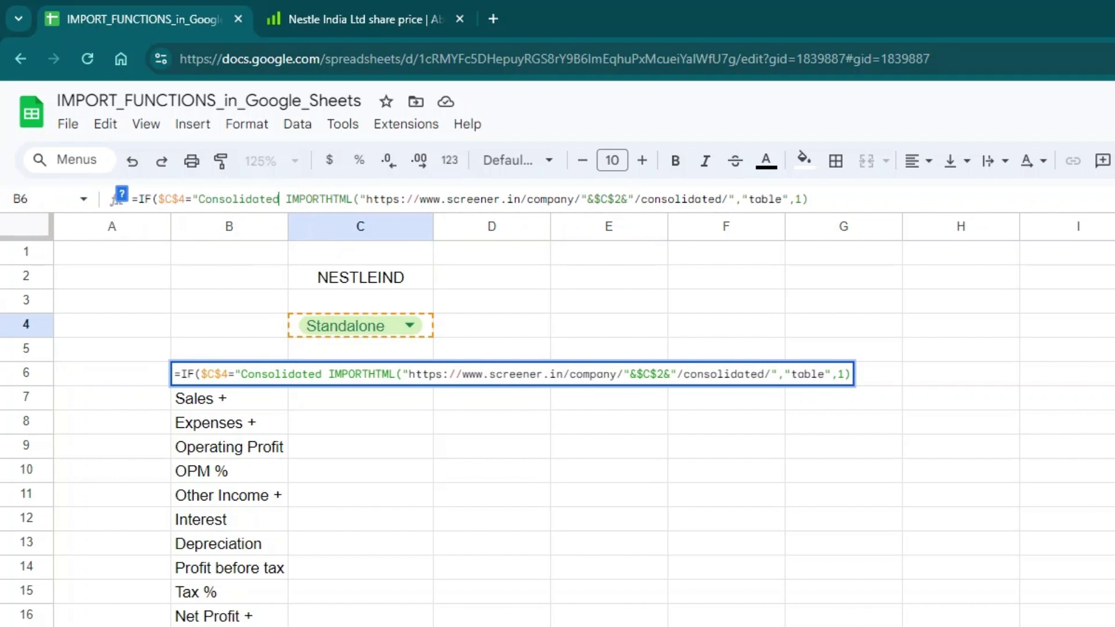
type("\",")
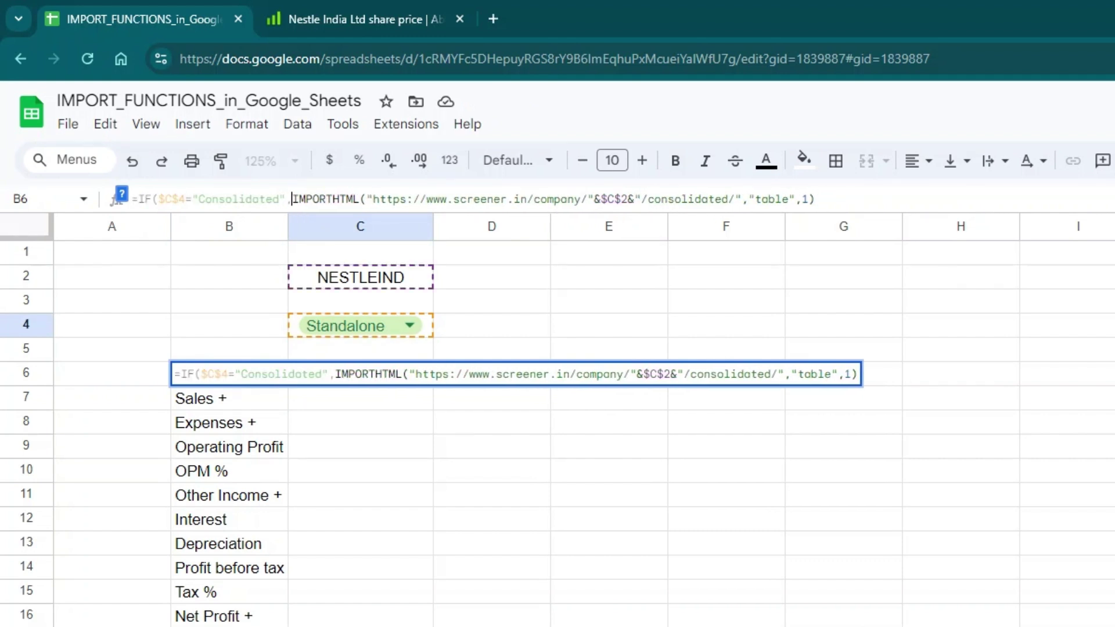
Step: Add a second IMPORTHTML branch using the ticker URL without /consolidated/
left_click_drag(815, 199, 325, 199)
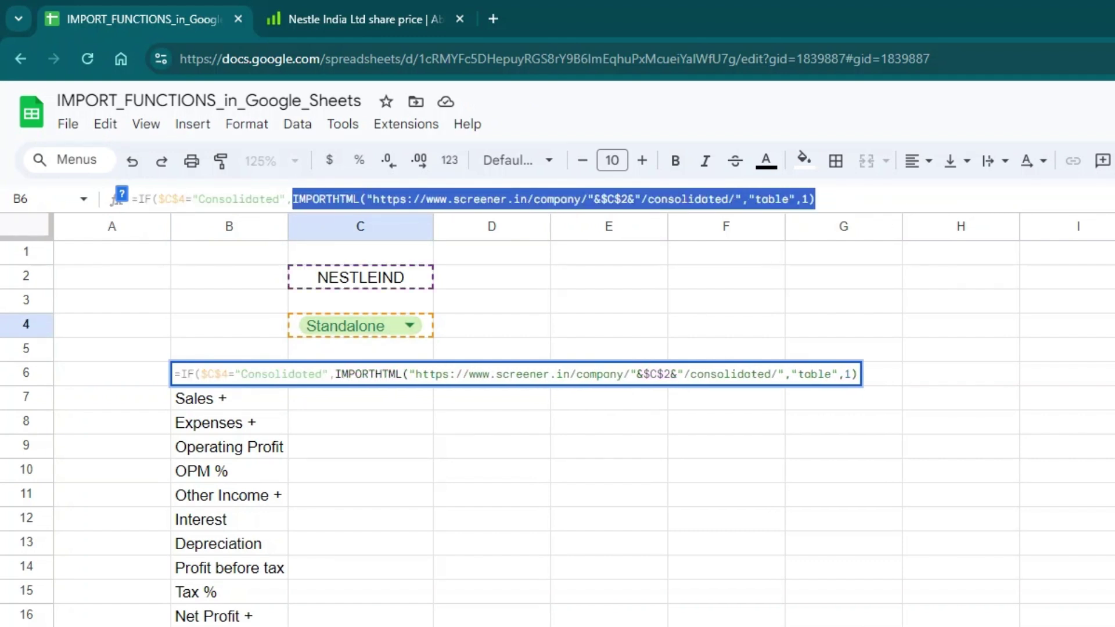
type(",")
key("ctrl+v")
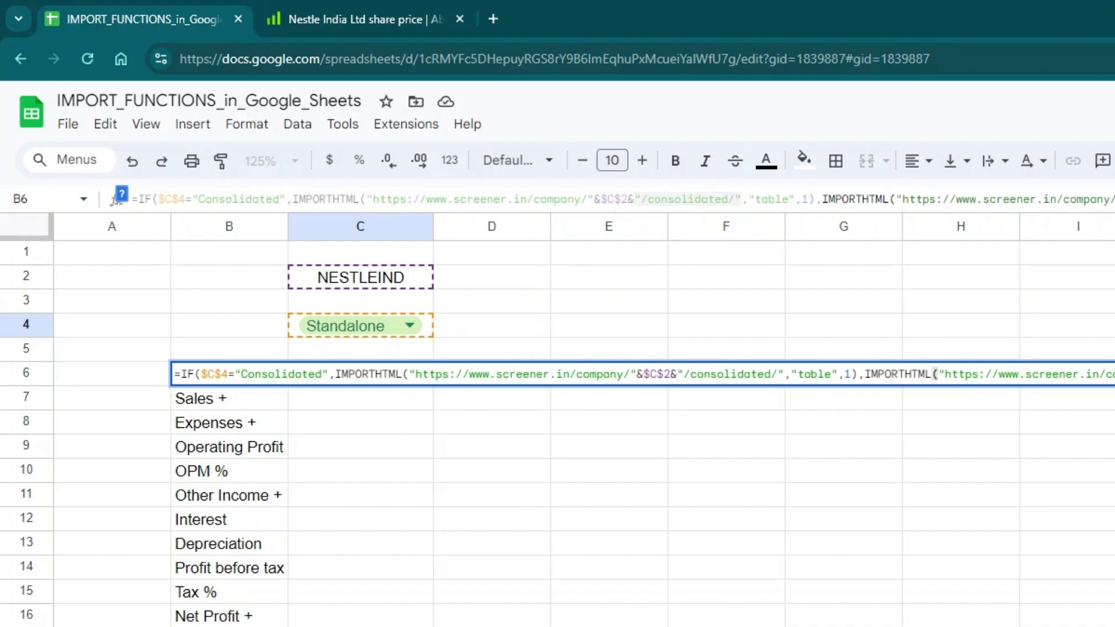
key("BackSpace")
key("BackSpace")
key("BackSpace")
key("BackSpace")
key("BackSpace")
key("BackSpace")
key("BackSpace")
key("BackSpace")
key("BackSpace")
key("BackSpace")
key("BackSpace")
key("BackSpace")
key("BackSpace")
key("BackSpace")
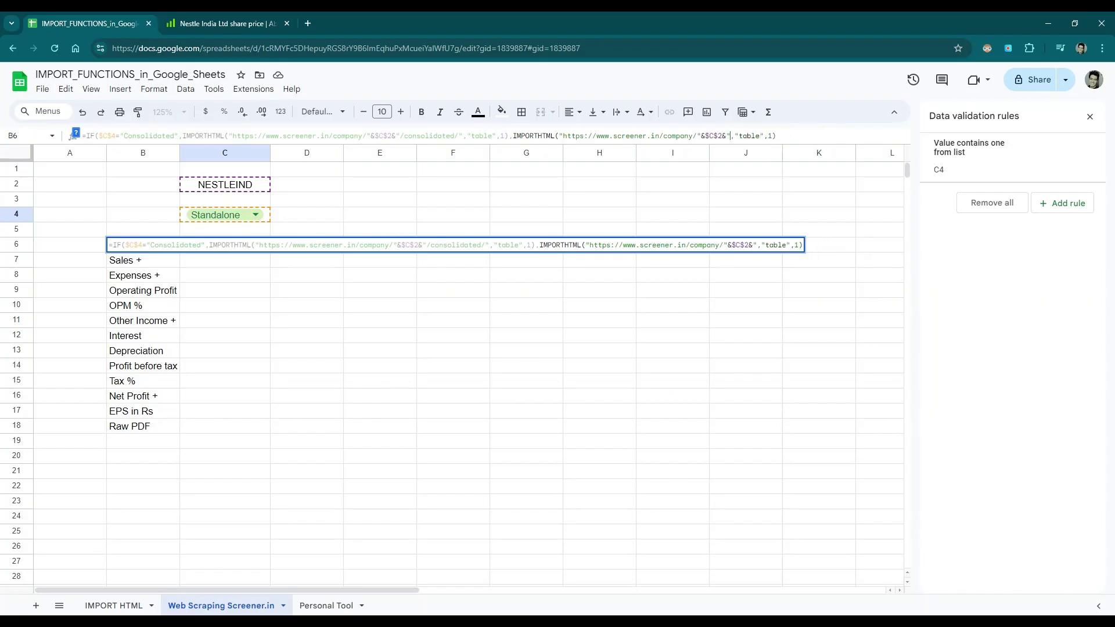
key("BackSpace")
key("BackSpace")
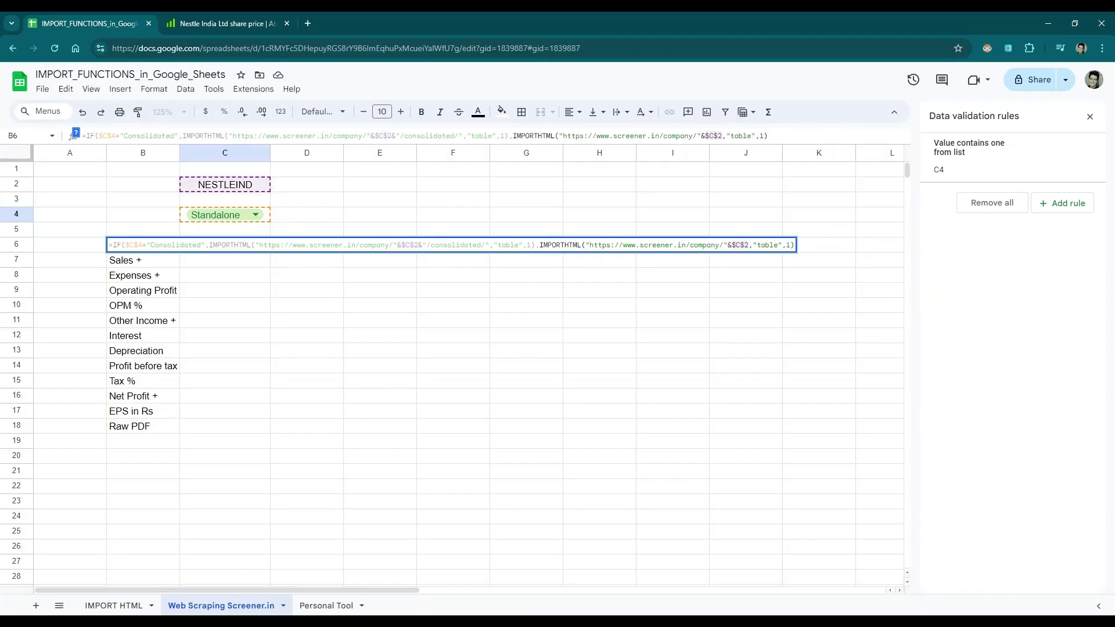
left_click(730, 135)
left_click(759, 136)
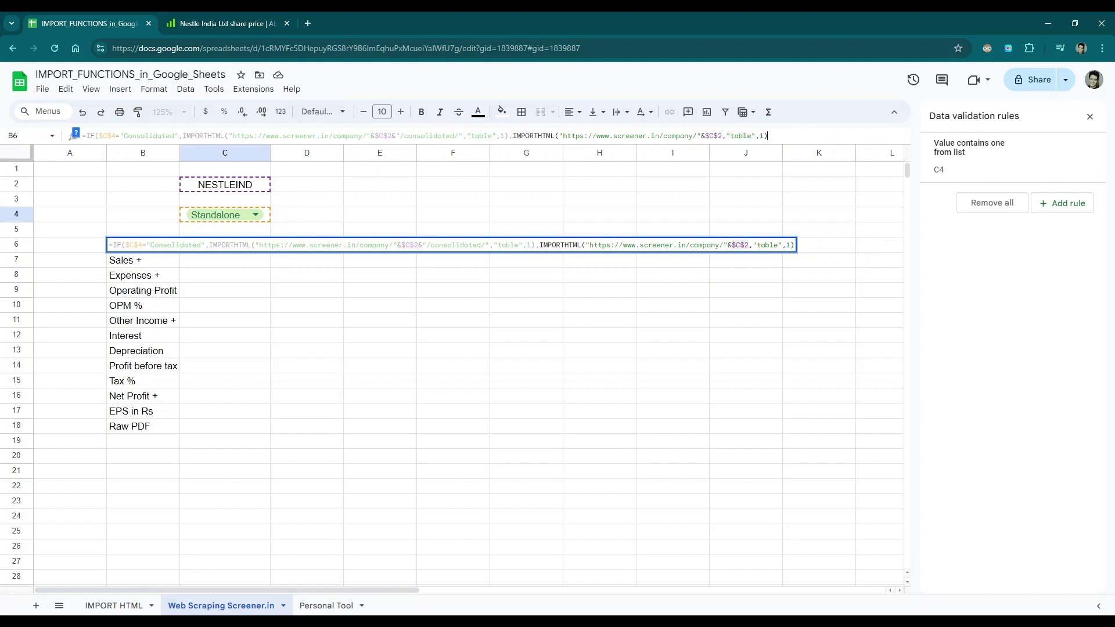
Step: Commit the IF formula and toggle C4 Consolidated then Standalone to reload NESTLEIND's table
key("Return")
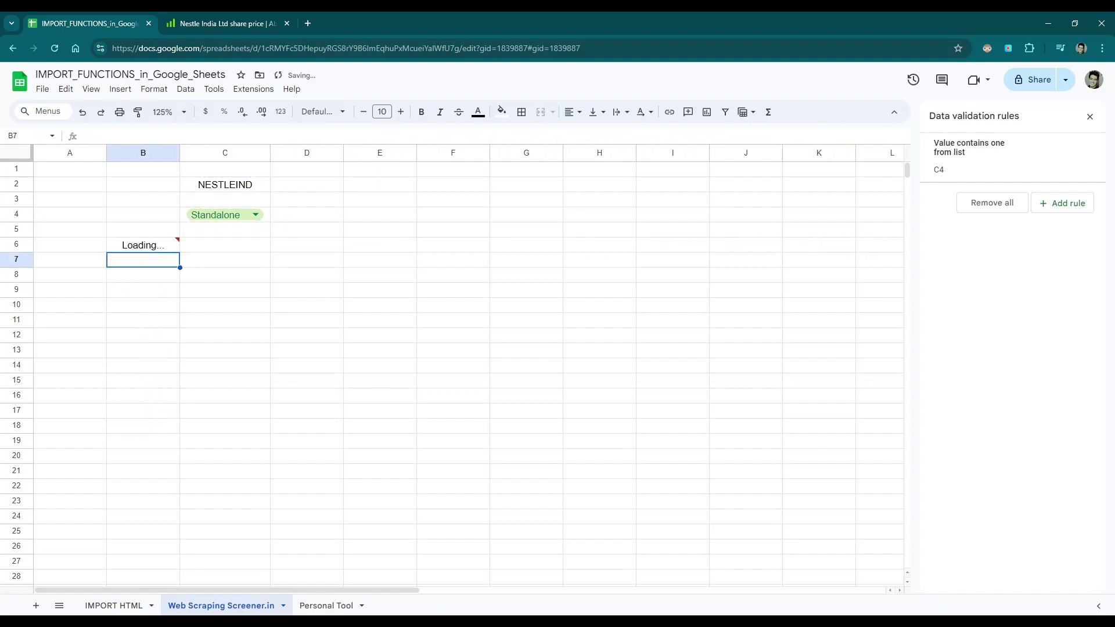
left_click(239, 214)
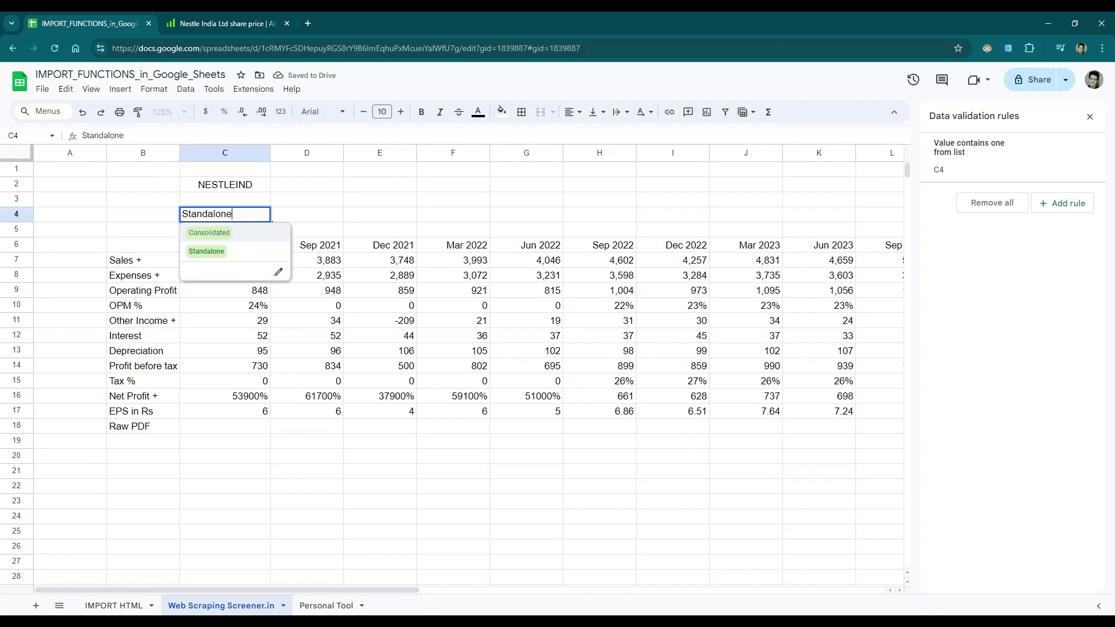
left_click(235, 249)
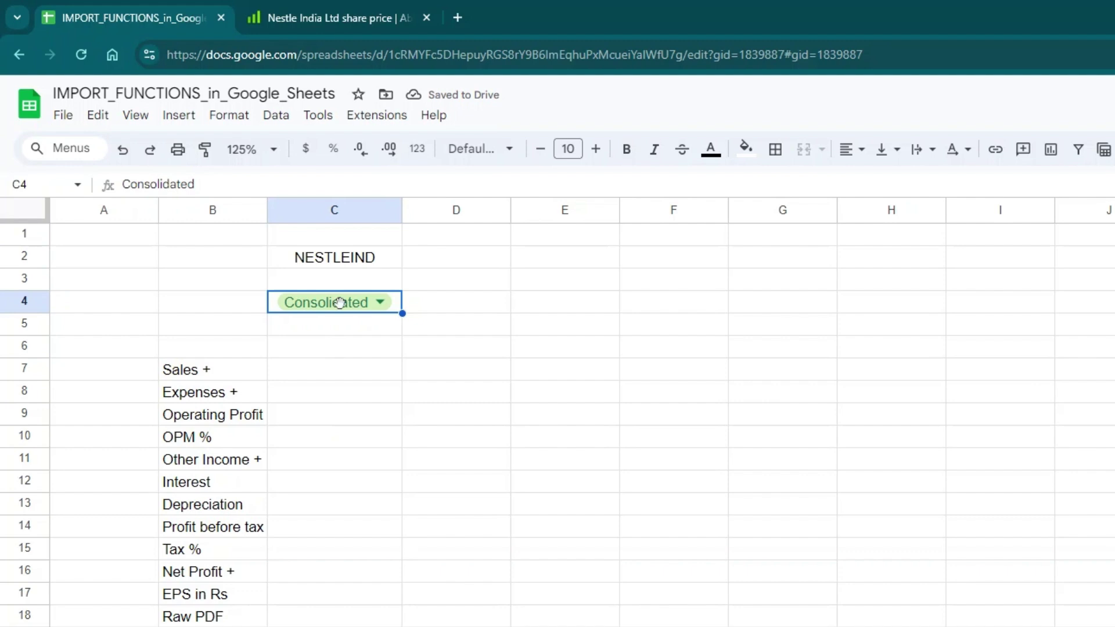
left_click(228, 215)
left_click(330, 356)
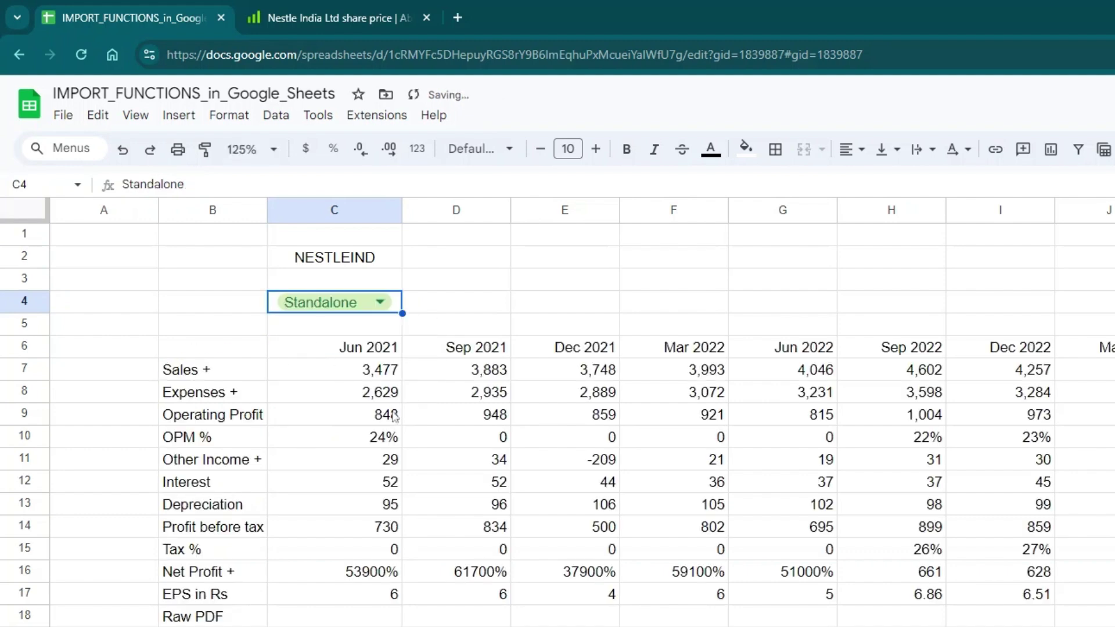
left_click(368, 263)
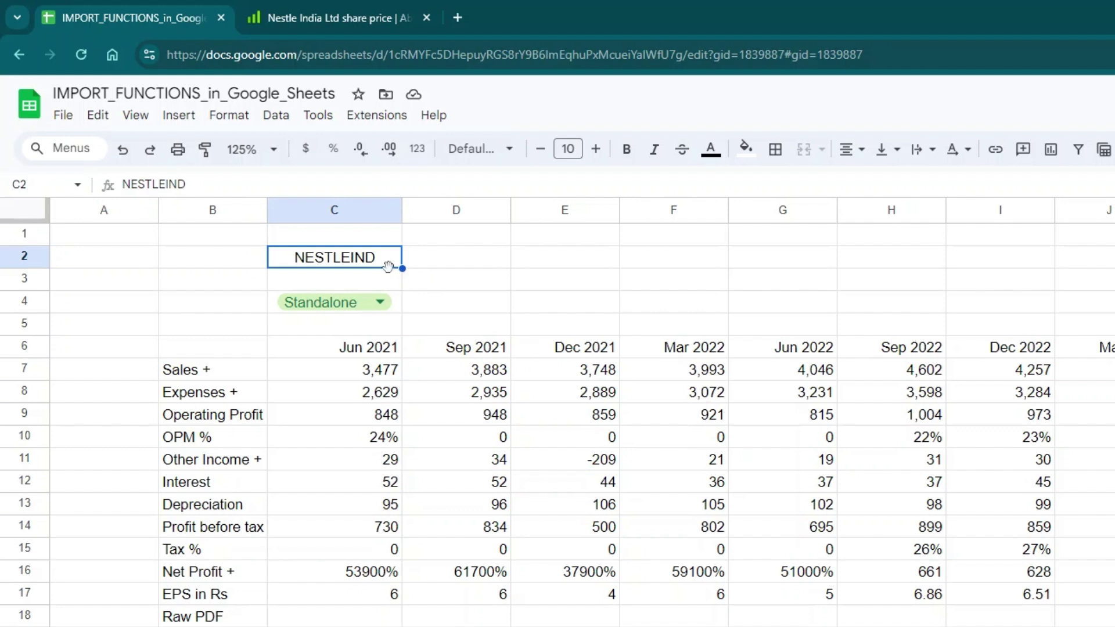
Step: Try AFFLE as the ticker in C2, then replace it with MOREPENLAB
type("AFFLE")
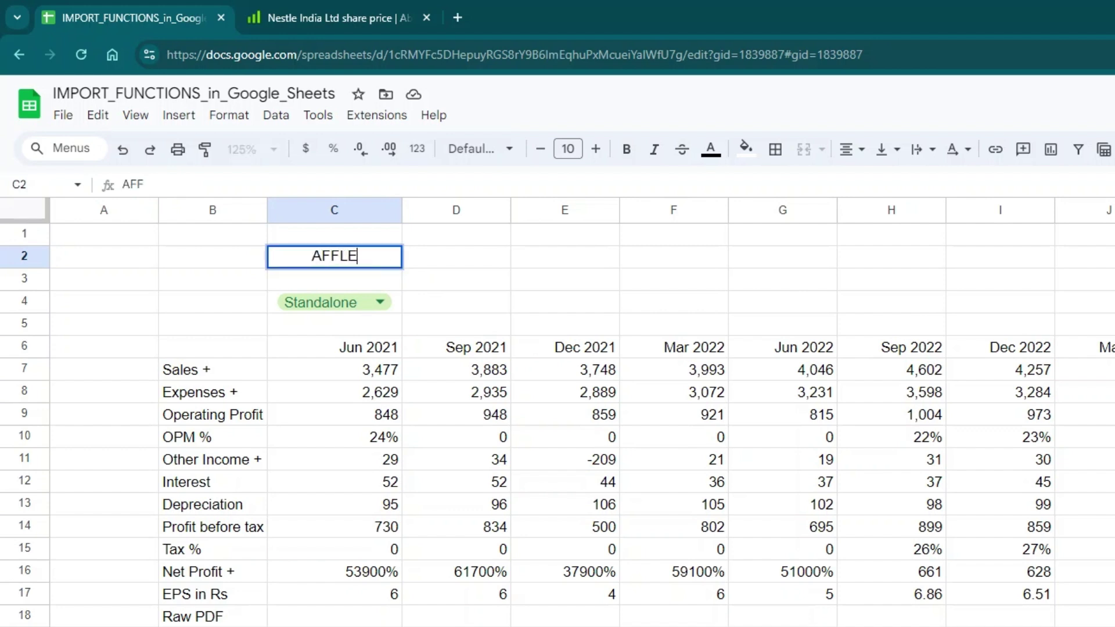
key("Return")
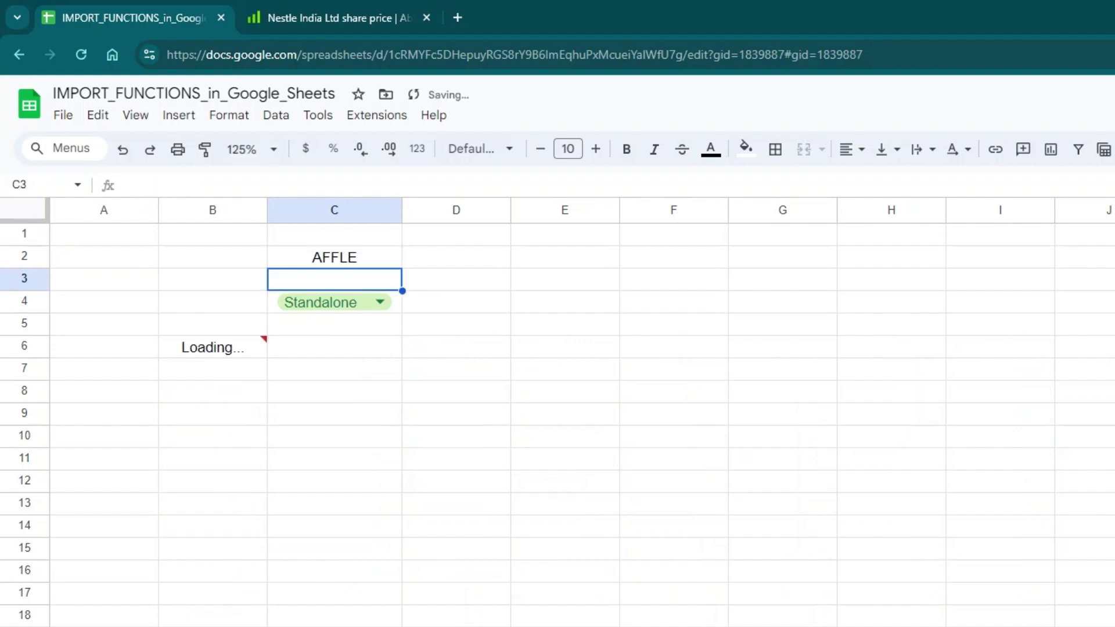
key("Down")
key("Down")
key("Down")
key("Down")
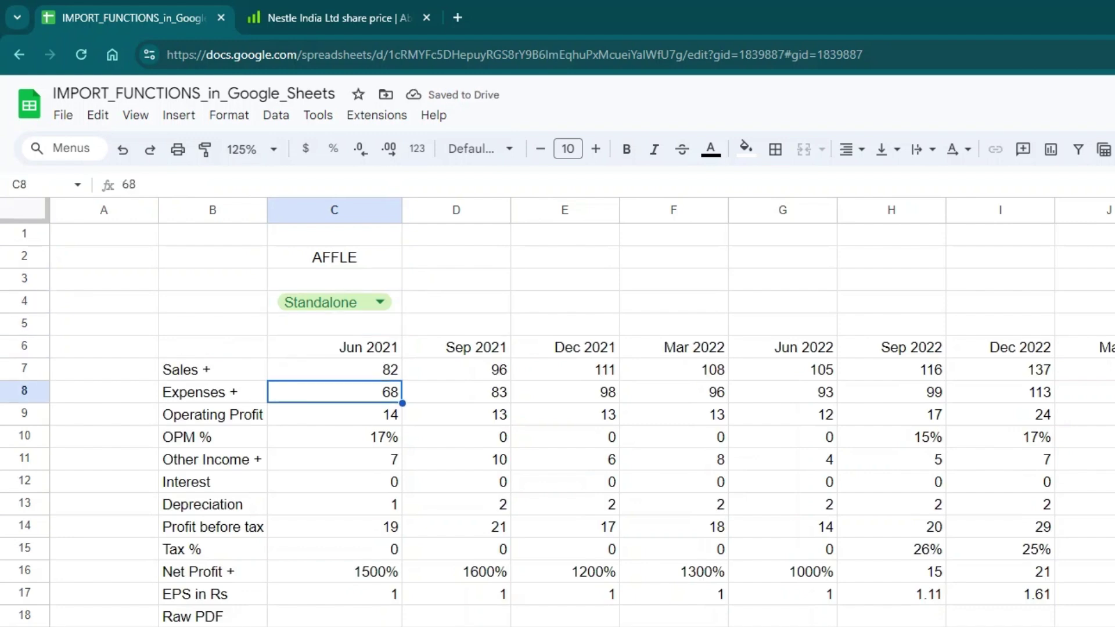
key("Up")
key("Up")
key("Up")
key("Up")
key("Up")
type("MOREPEN")
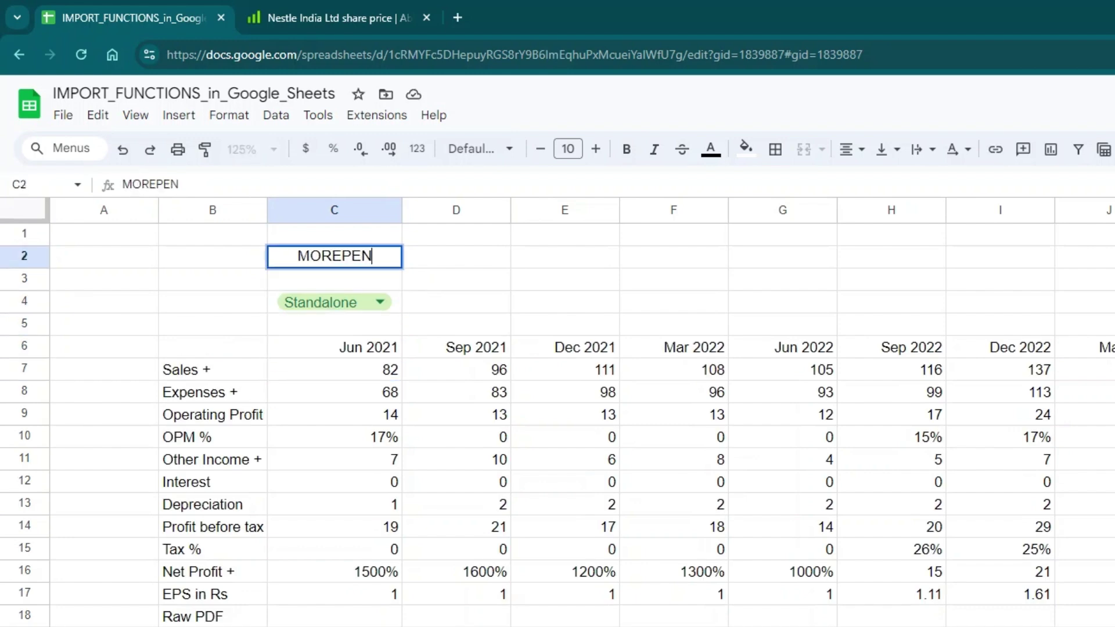
type("LAB")
key("Return")
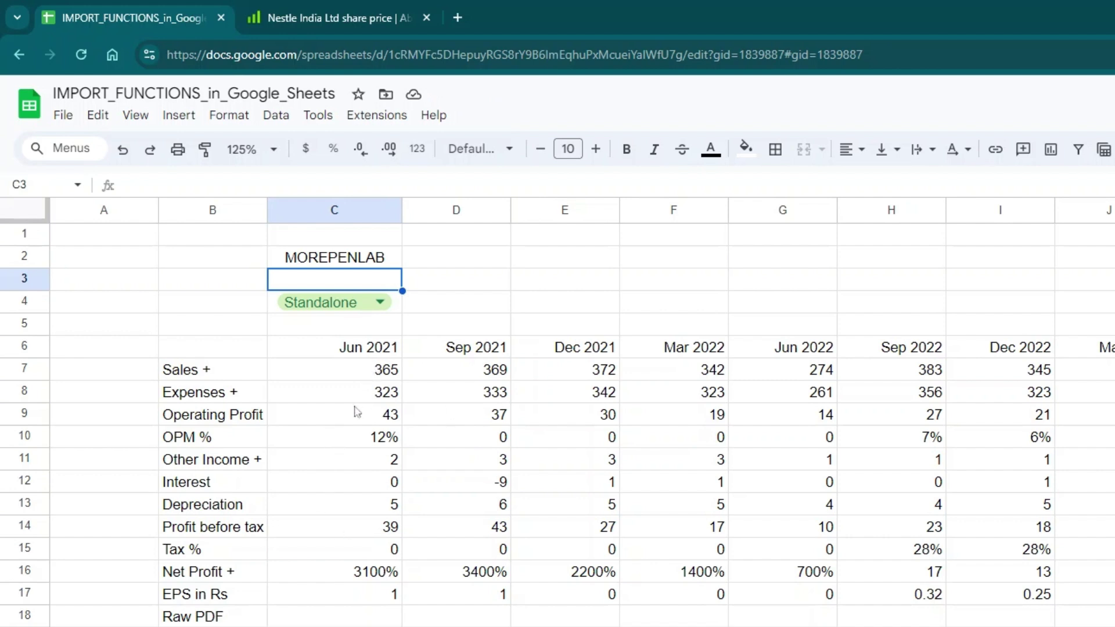
Step: Check MOREPENLAB's Sales values from Jun 2021 to Jun 2022 and select B6
left_click(359, 375)
left_click(483, 368)
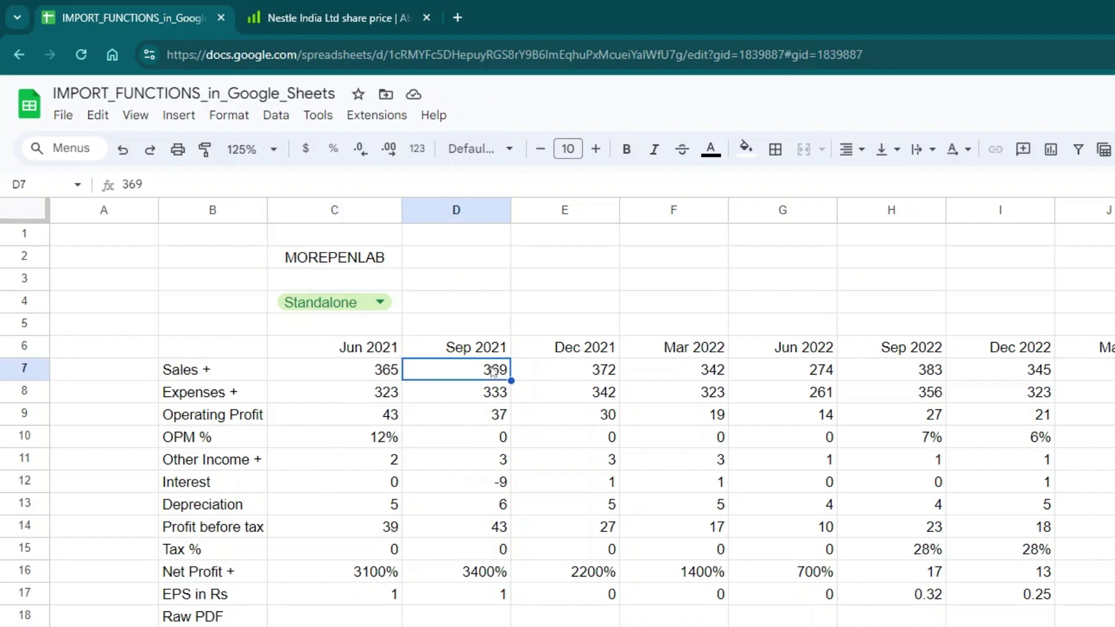
left_click(588, 376)
left_click(697, 377)
left_click(774, 376)
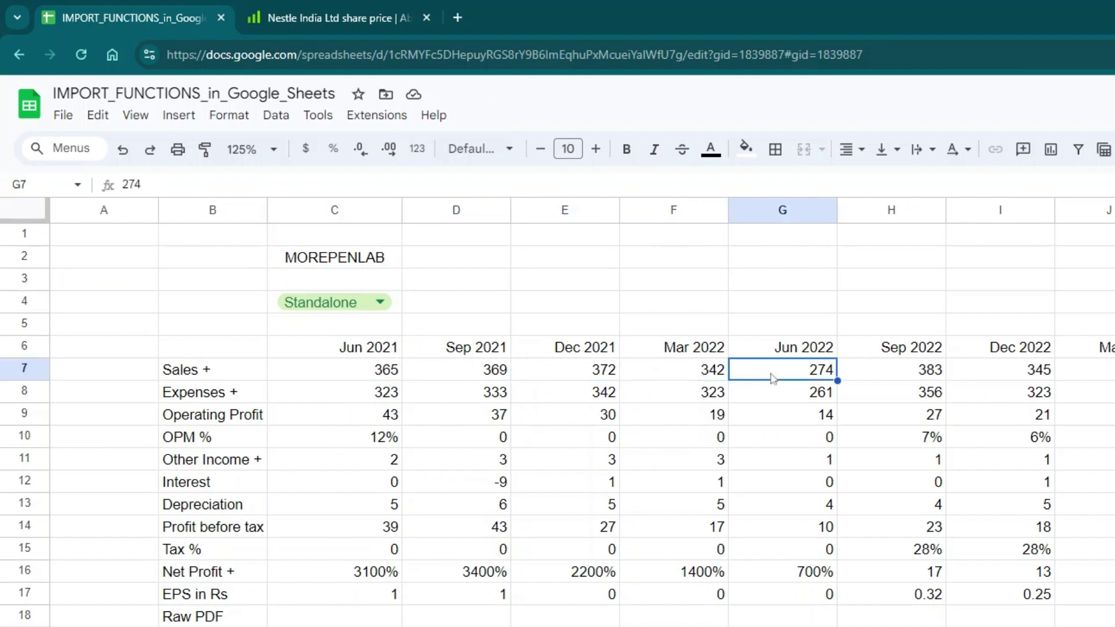
left_click(236, 354)
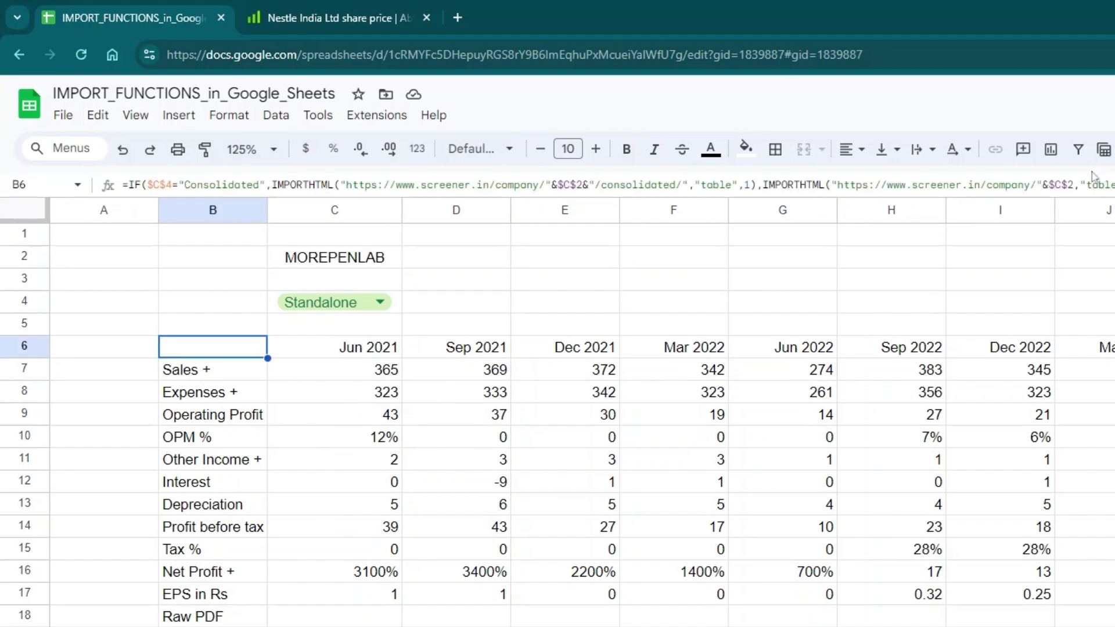
Step: Edit B6's IMPORTHTML to pull MOREPENLAB's yearly results, then review the Sales and EPS rows
key("F2")
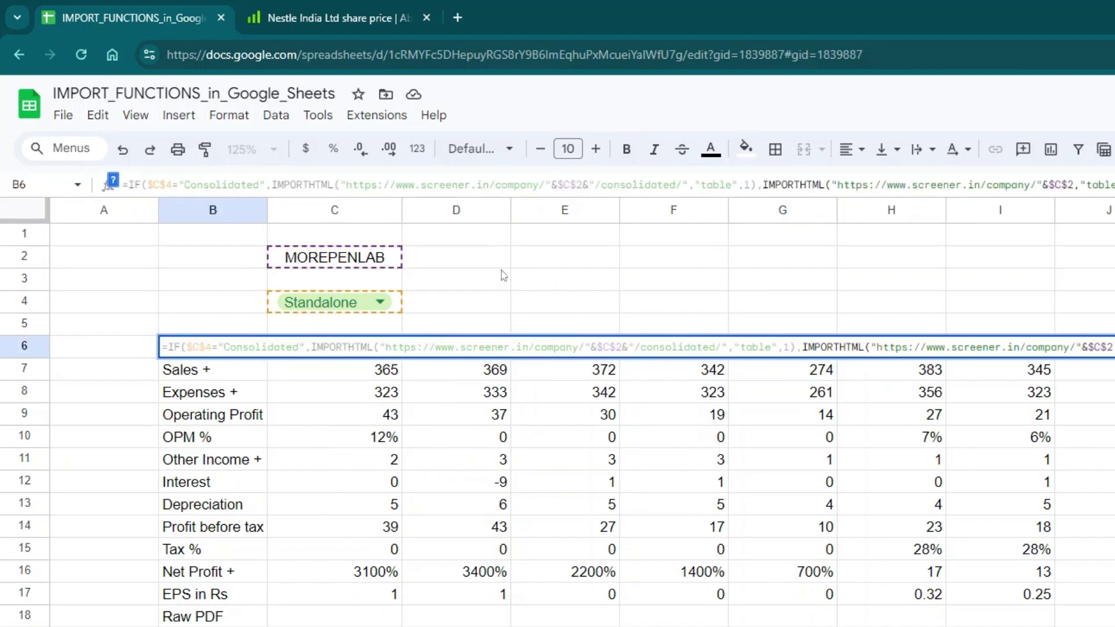
key("Return")
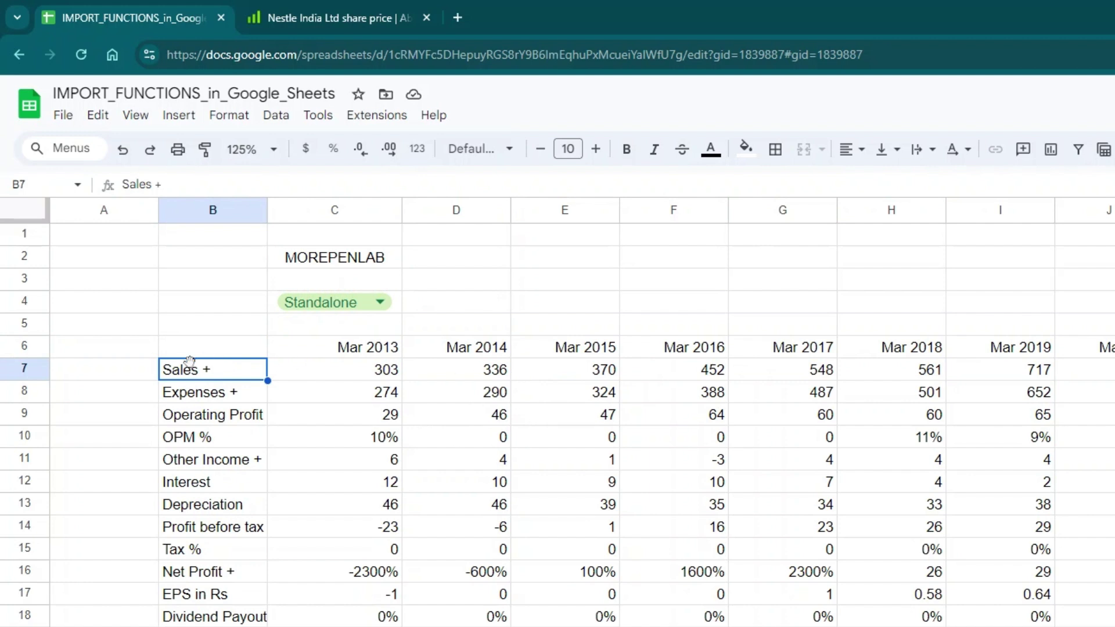
left_click(36, 377)
left_click(35, 593)
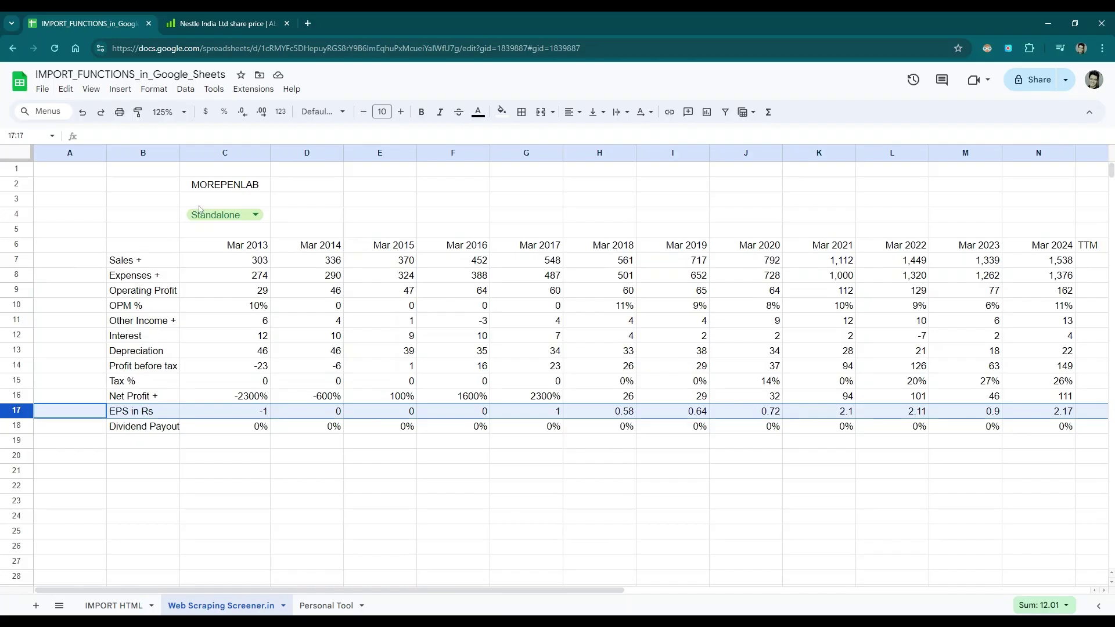
left_click(216, 215)
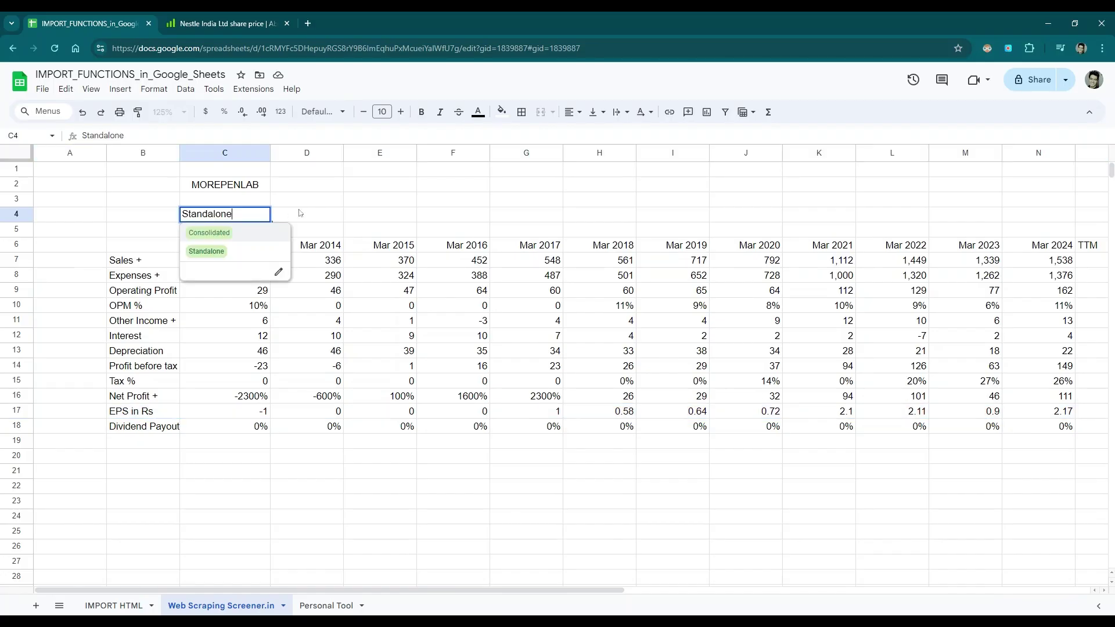
left_click(301, 213)
left_click(256, 191)
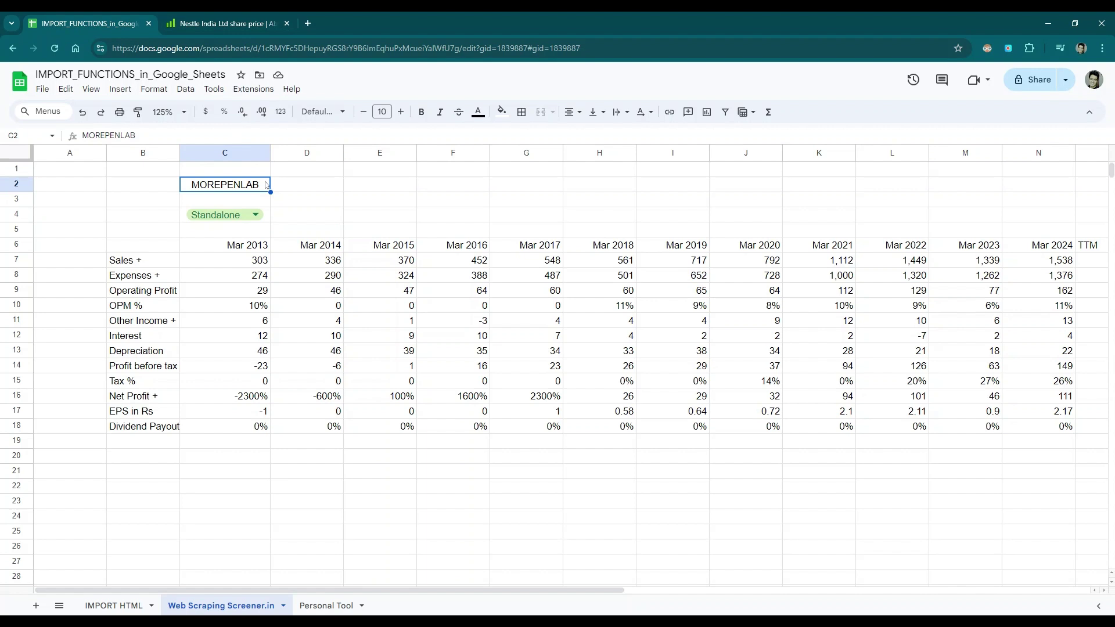
Step: On the Personal Tool sheet at 100% zoom, change the ticker from RADICO to AFFLE
left_click(325, 606)
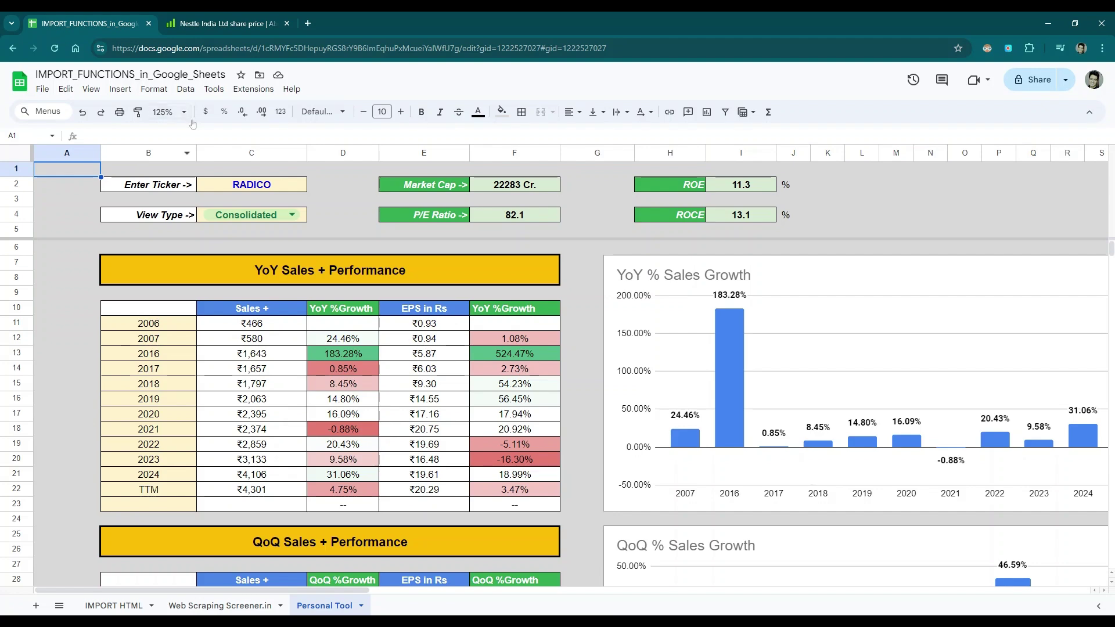
left_click(169, 112)
left_click(167, 189)
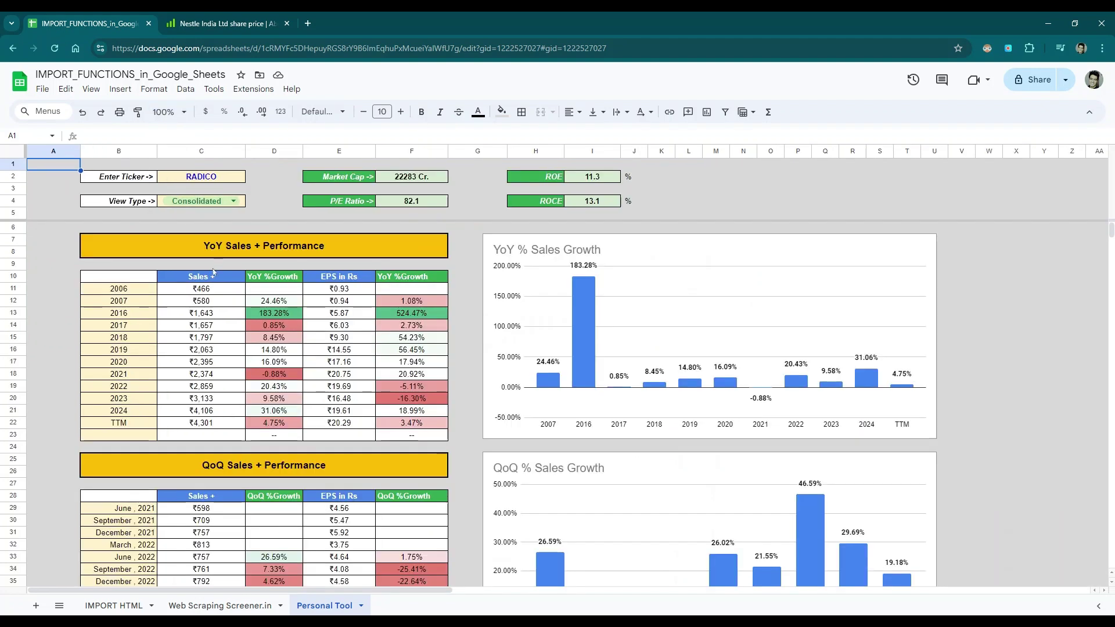
left_click(203, 178)
type("AFFLE")
key("Return")
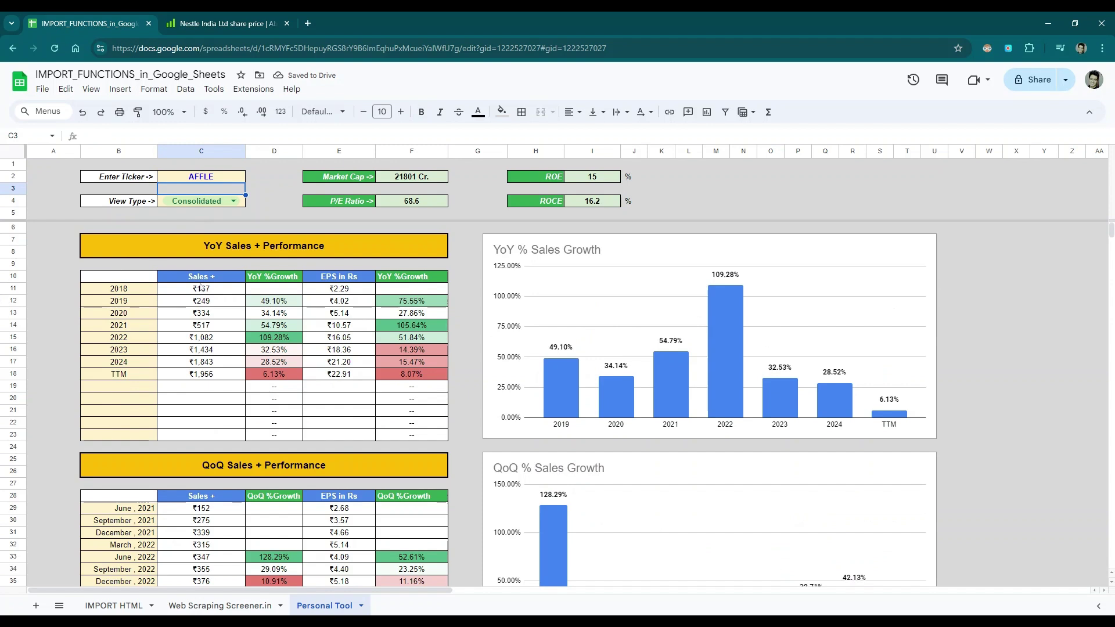
Step: Inspect the Jun 2024 sales, EPS and QoQ growth formulas, then the D1:J5 summary block
scroll(802, 336, "down", 3)
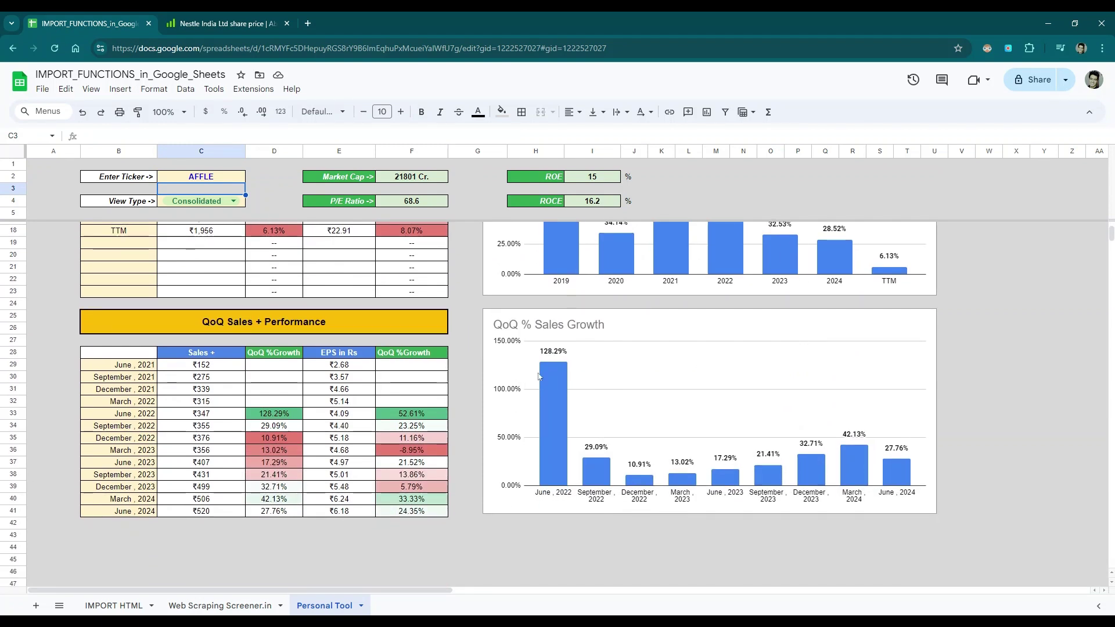
left_click(274, 514)
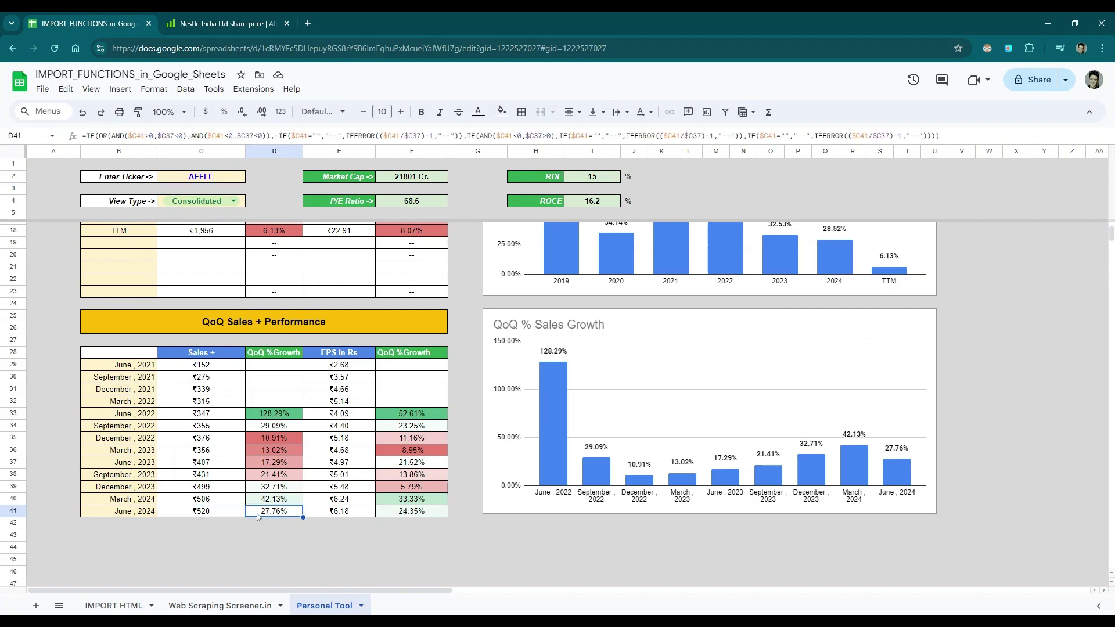
left_click(237, 516)
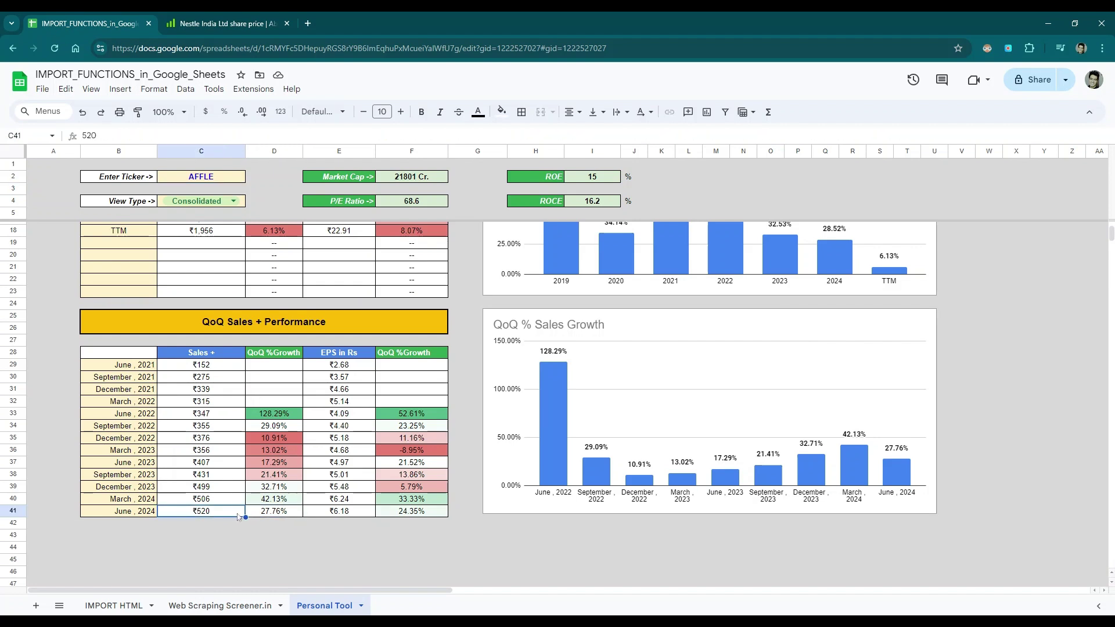
left_click(342, 516)
left_click(410, 515)
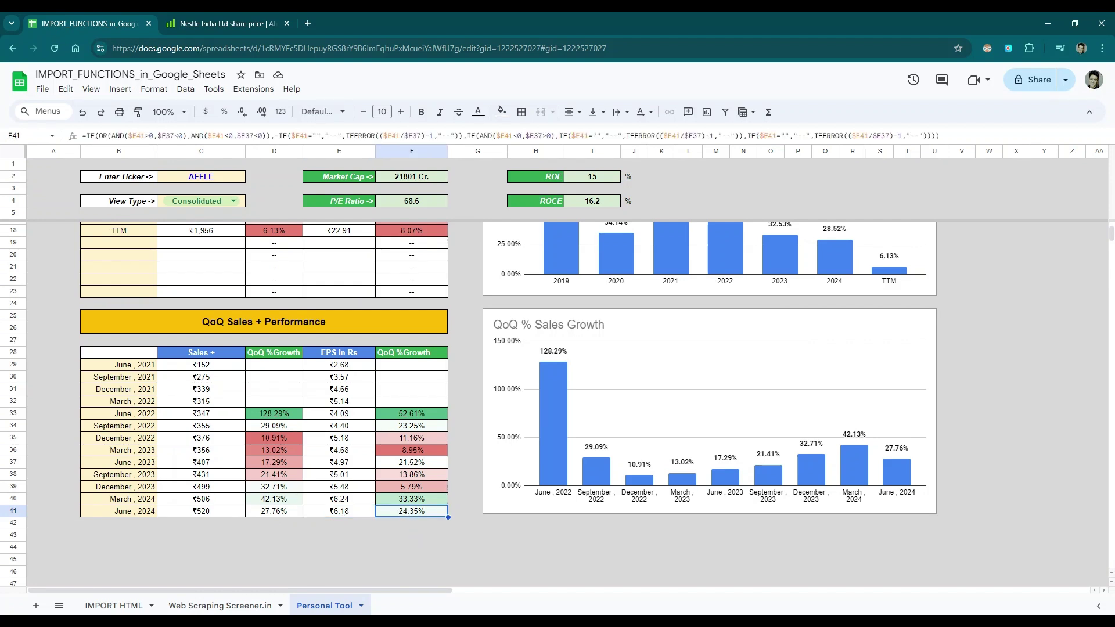
scroll(400, 400, "up", 4)
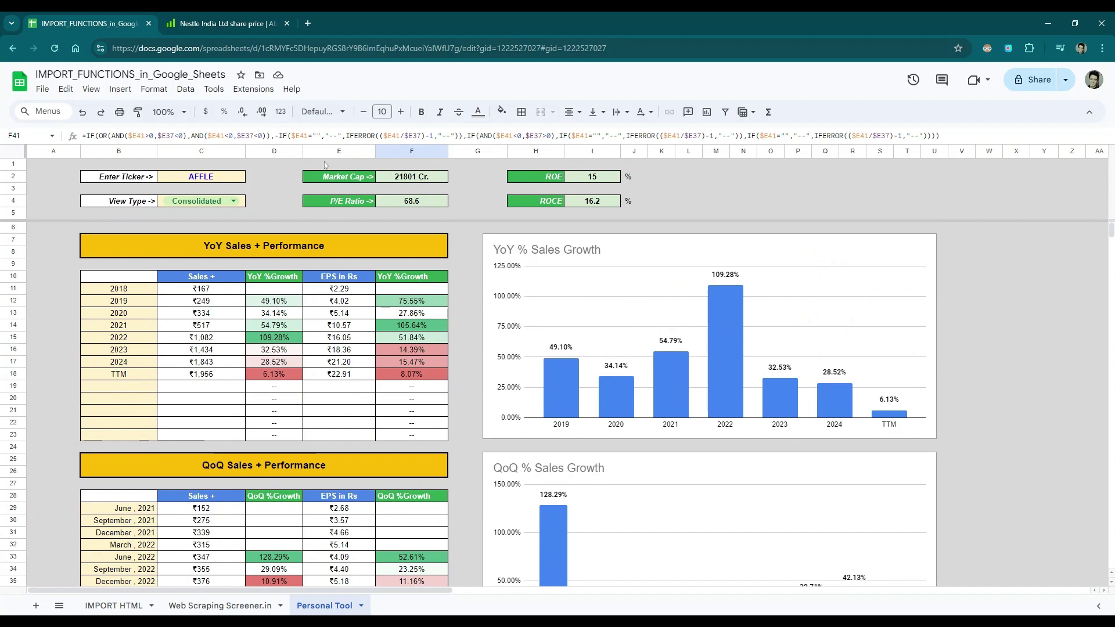
left_click_drag(274, 164, 648, 213)
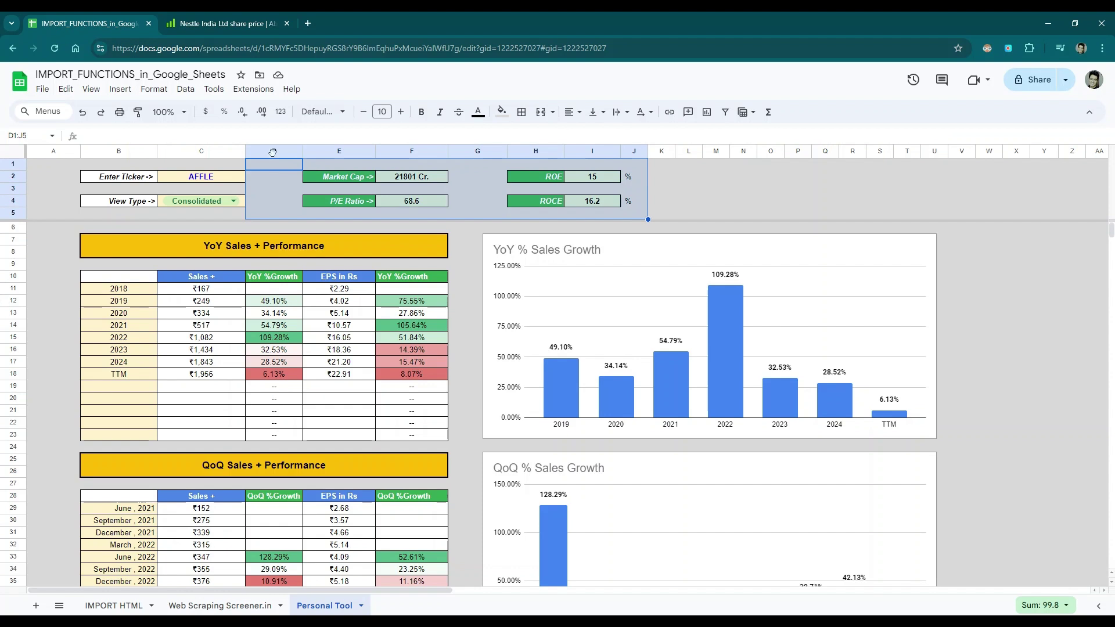
left_click(68, 164)
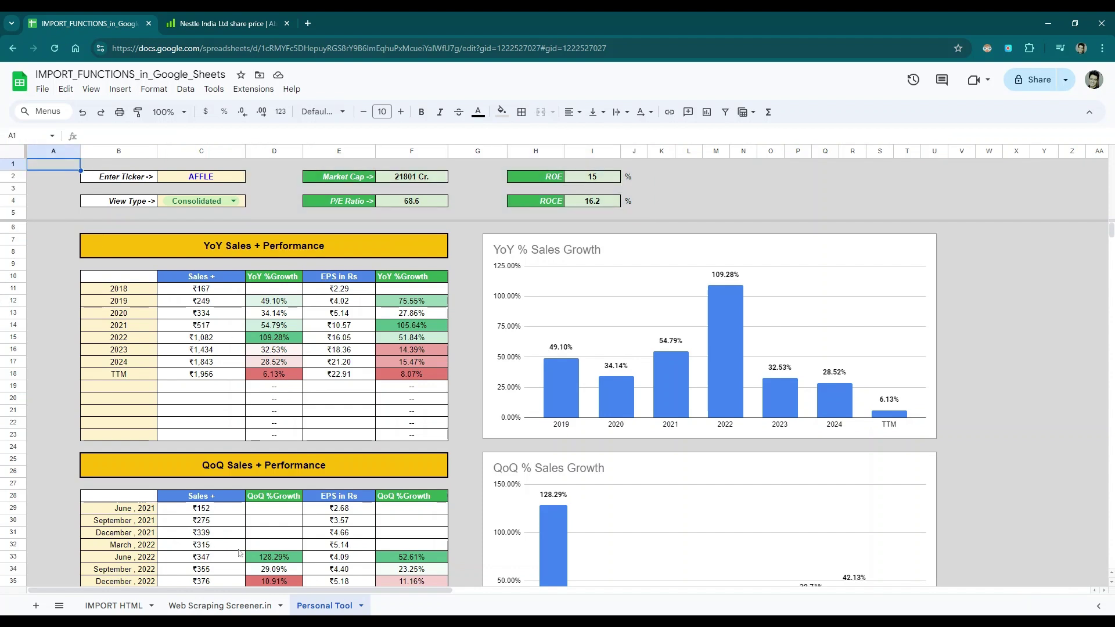
Step: Return to the Web Scraping Screener.in sheet
left_click(223, 606)
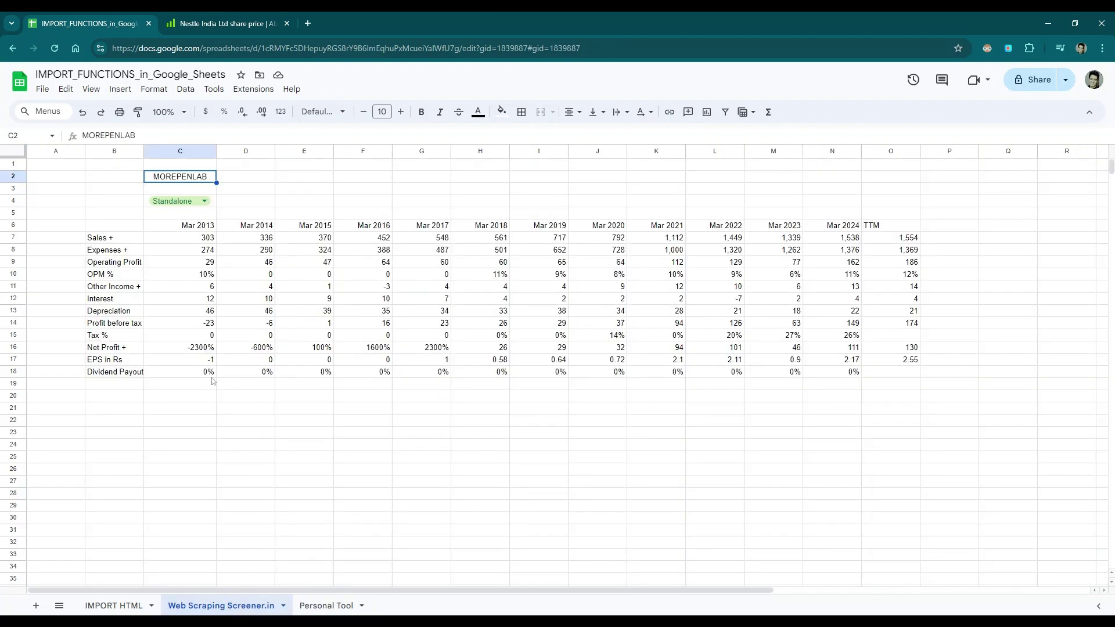